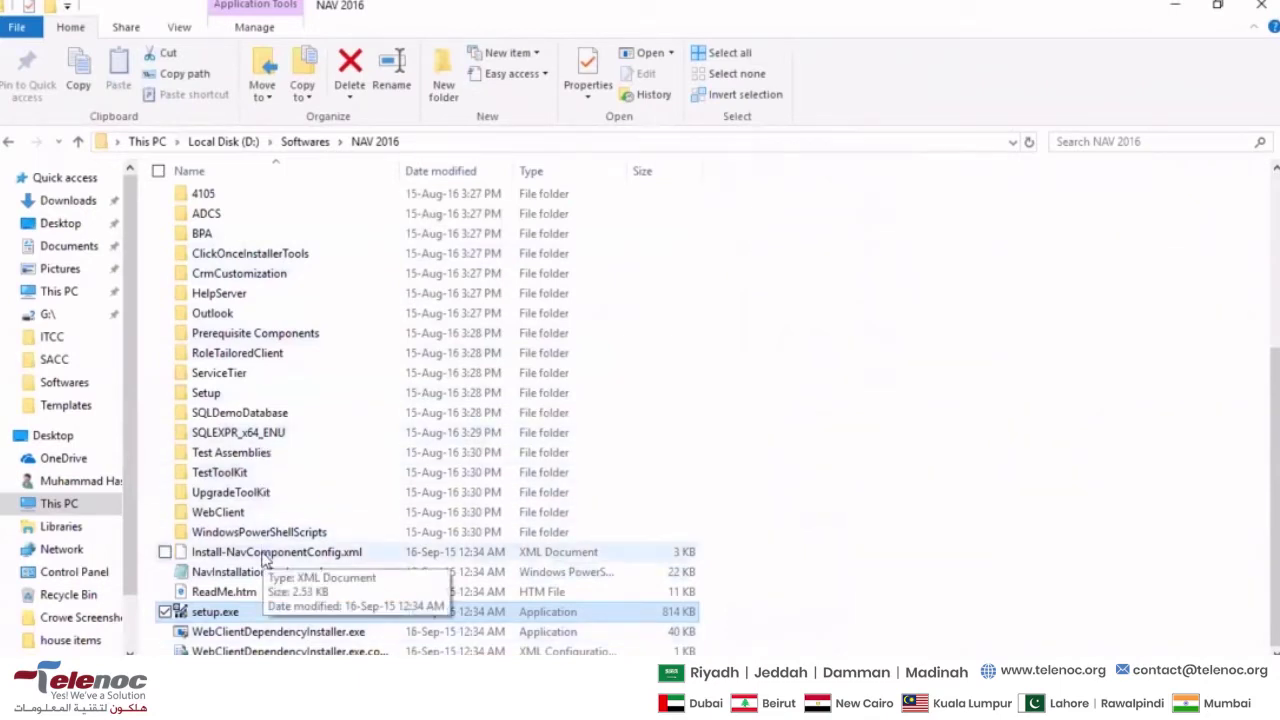
# Launch setup.exe from the NAV 2016 folder and accept the Microsoft software license terms
pyautogui.doubleClick(210, 613)
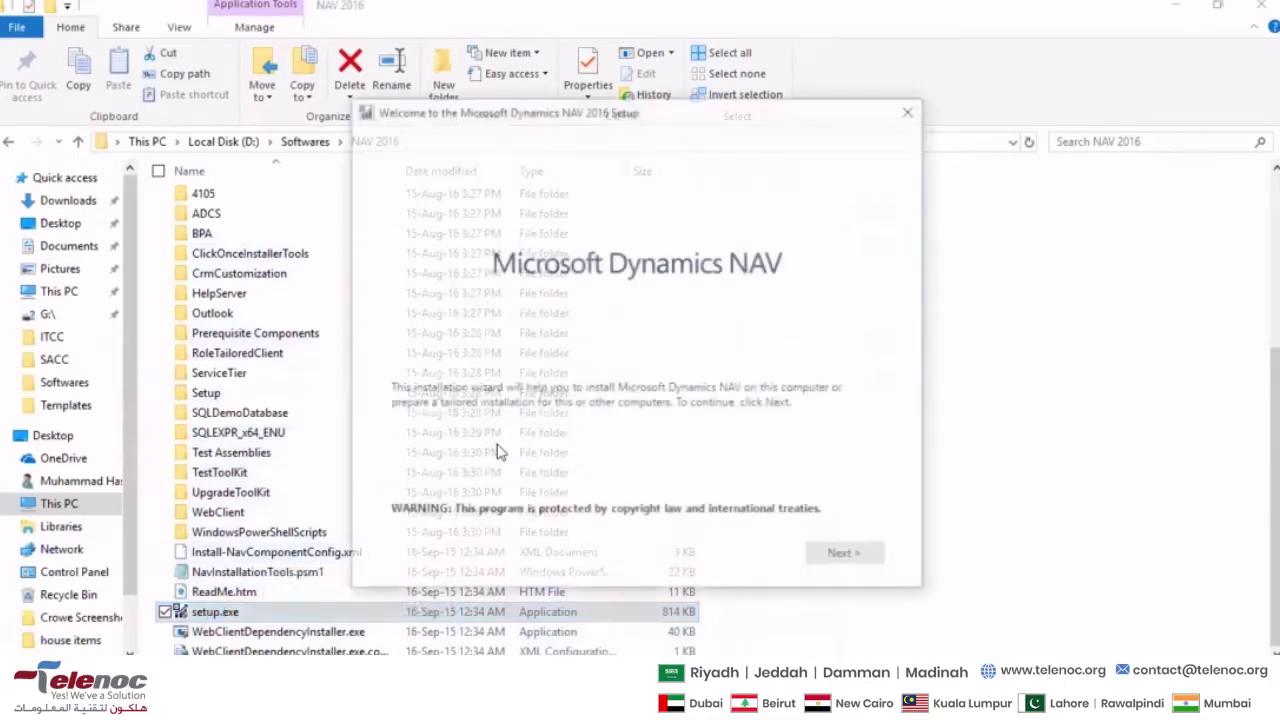
pyautogui.click(845, 560)
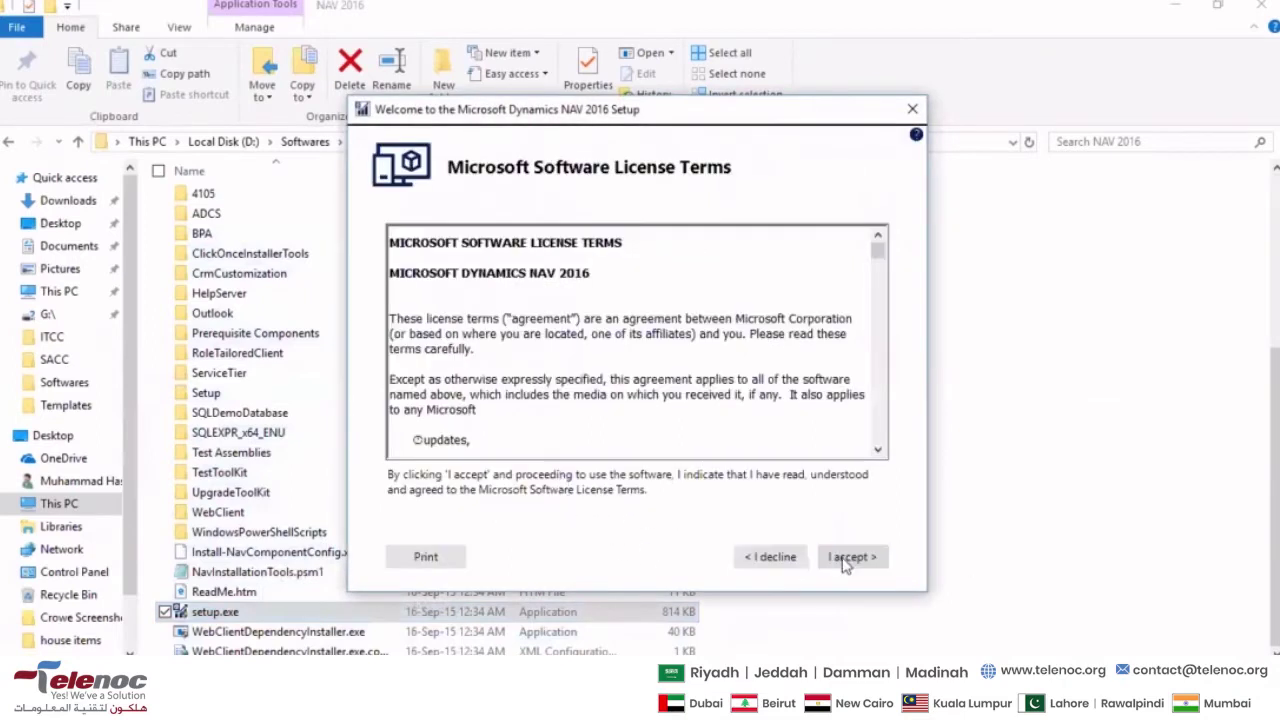
pyautogui.click(850, 557)
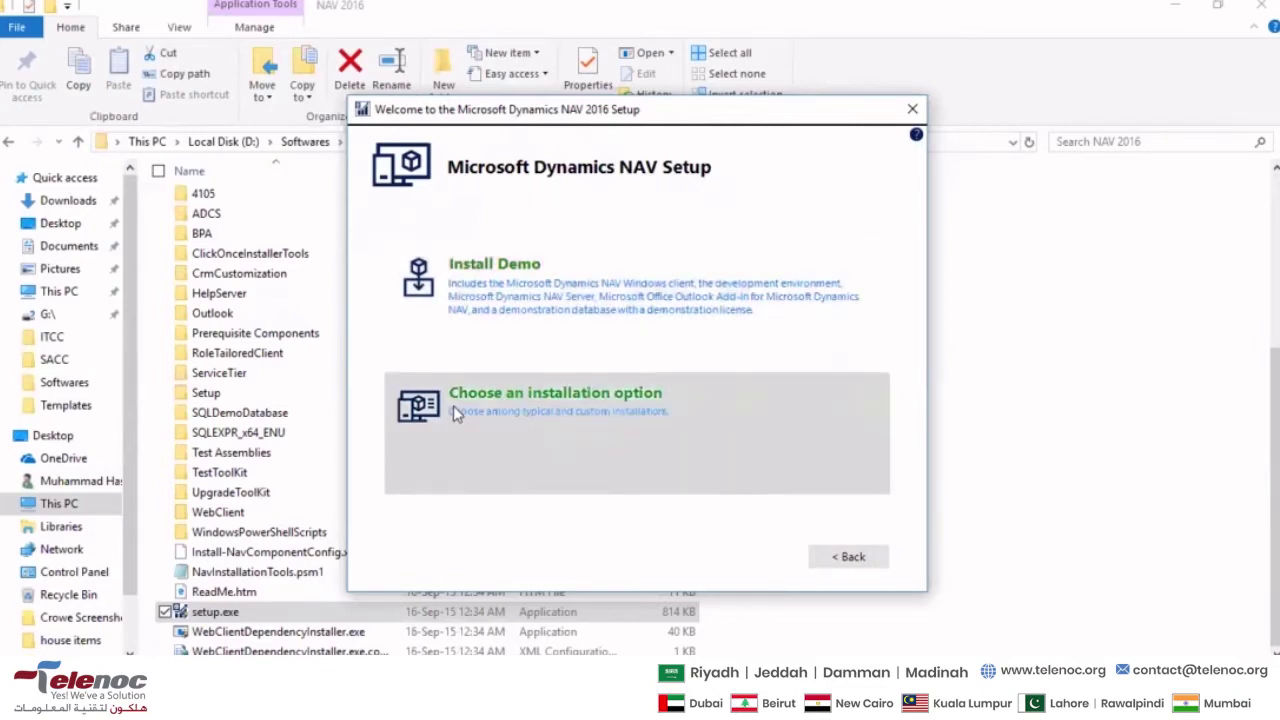
# Choose among the installation options instead of the demo and pick the Custom installation
pyautogui.click(514, 338)
pyautogui.click(523, 440)
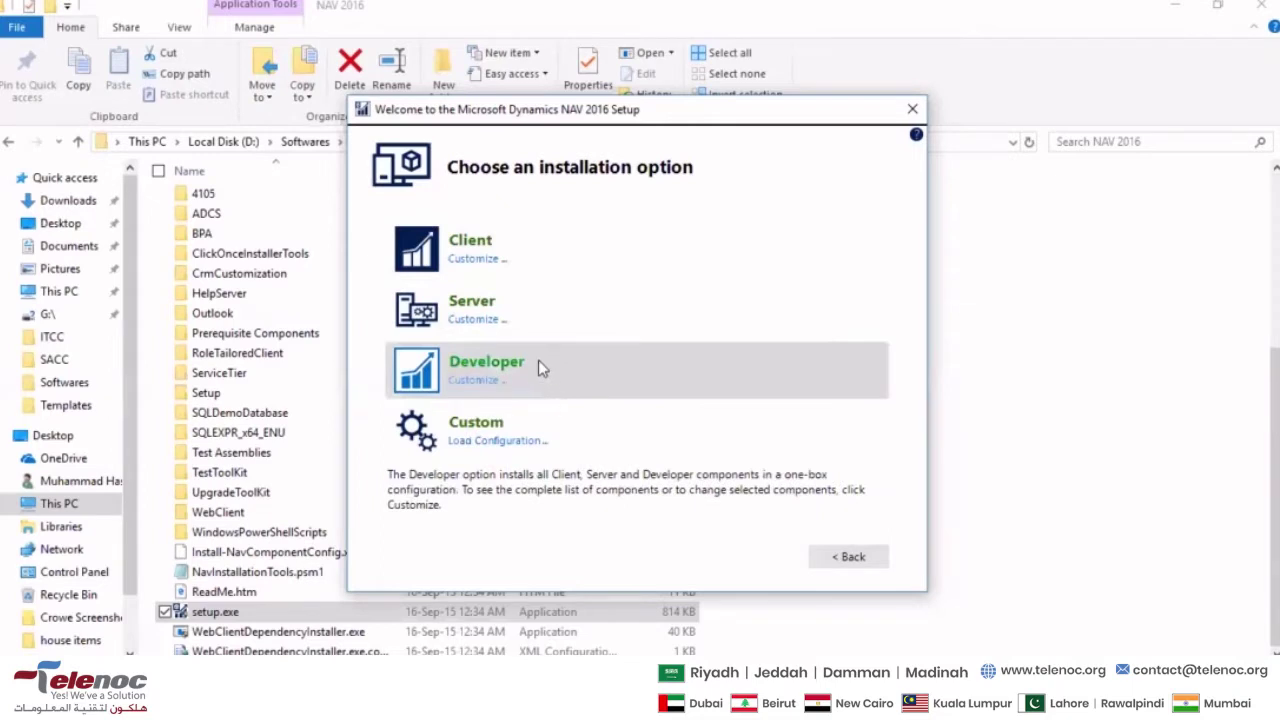
pyautogui.click(409, 430)
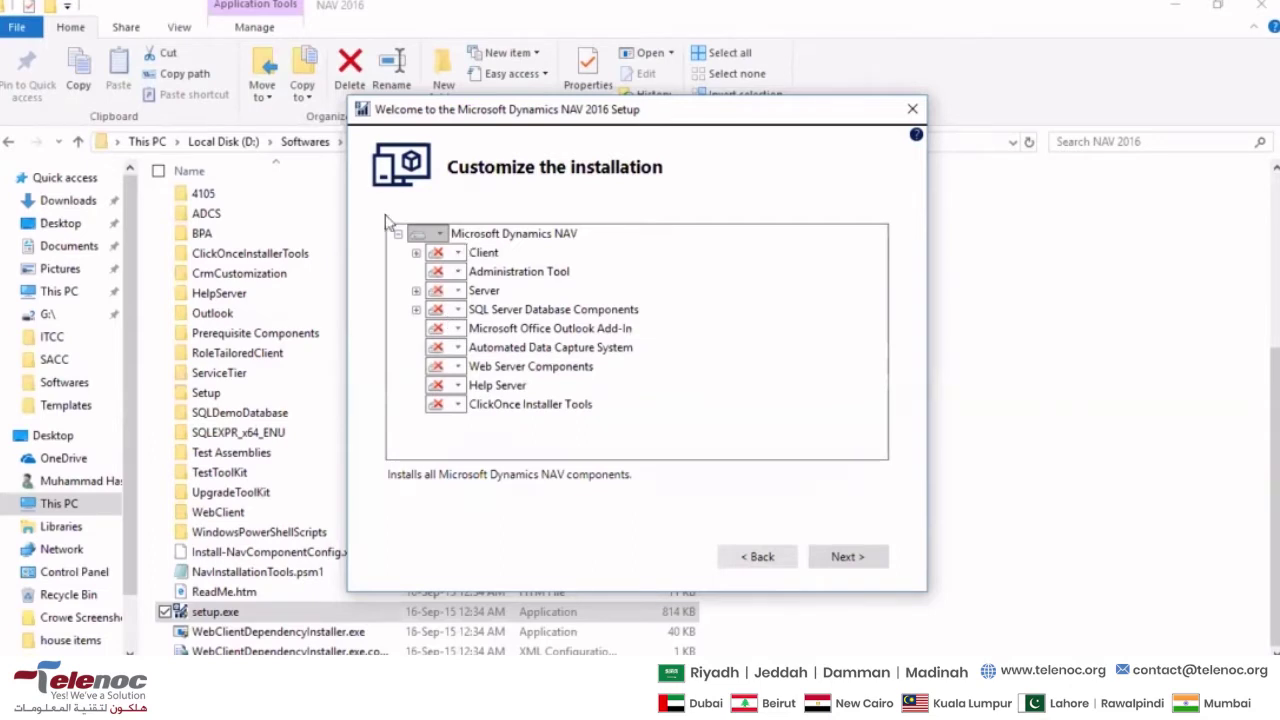
# Set the Client component to Run all from My Computer and the Administration Tool to Run from My Computer
pyautogui.click(456, 256)
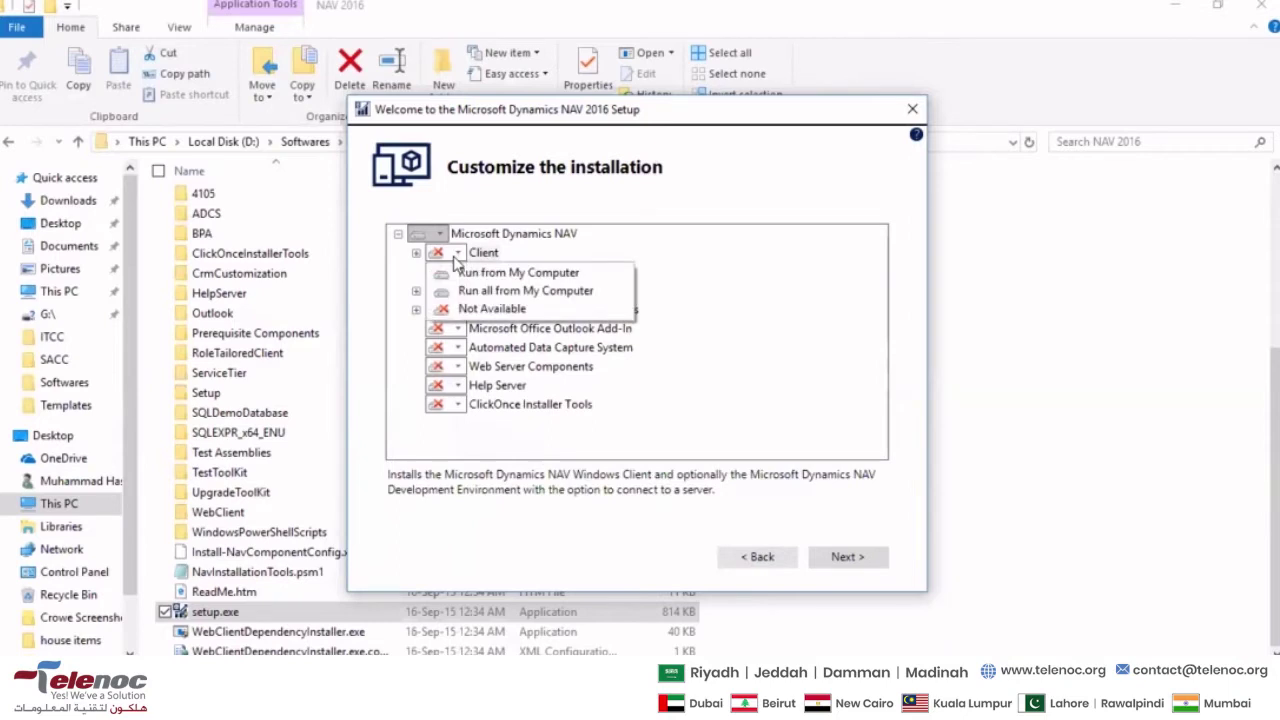
pyautogui.click(458, 256)
pyautogui.click(458, 256)
pyautogui.click(458, 256)
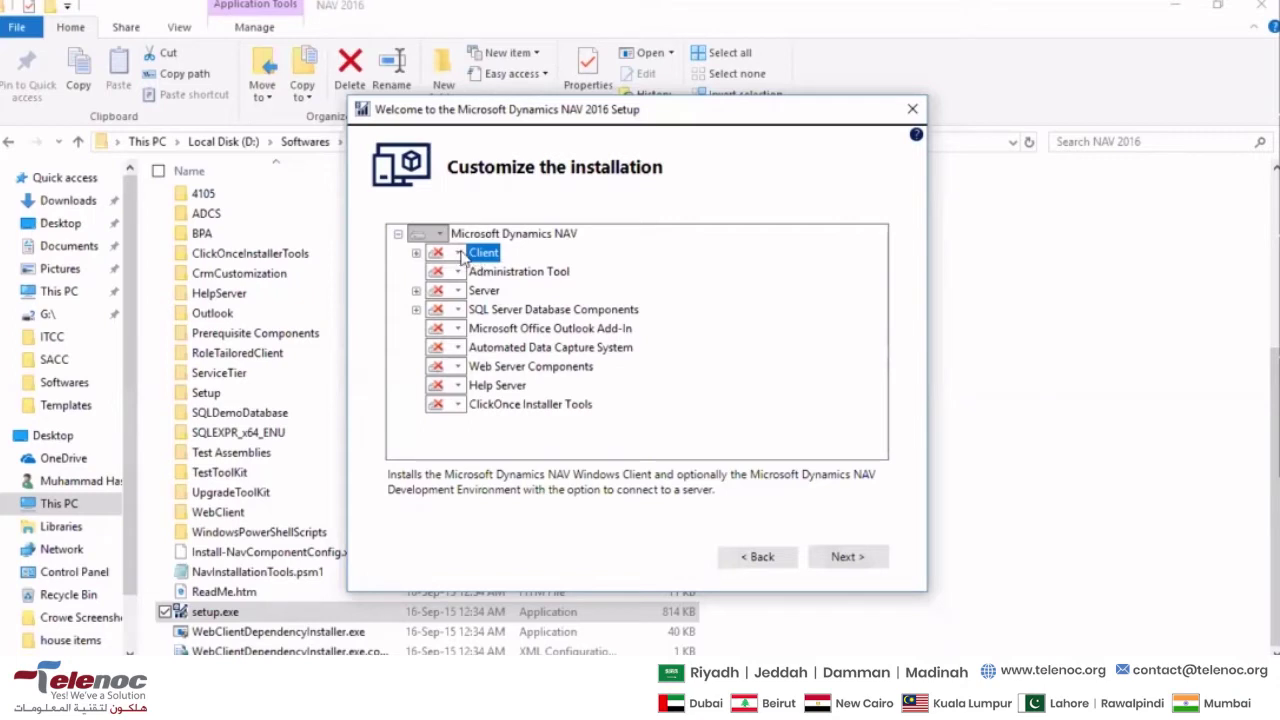
pyautogui.click(460, 254)
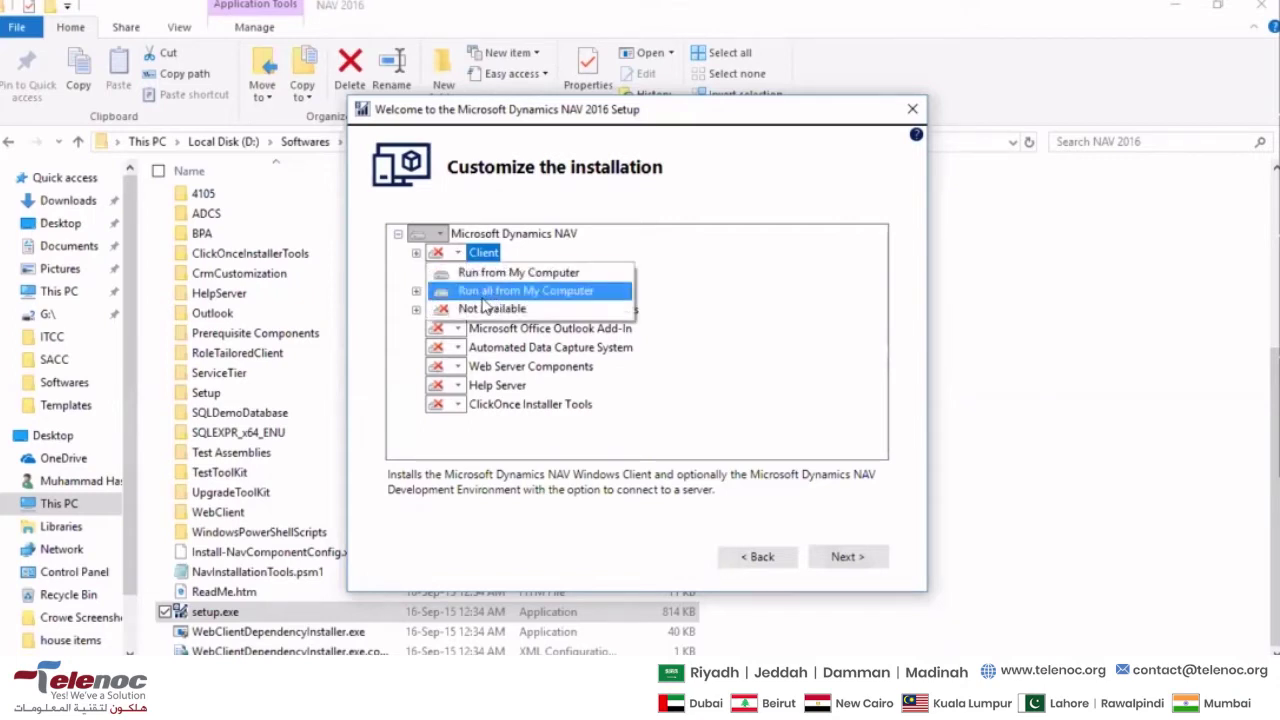
pyautogui.click(481, 292)
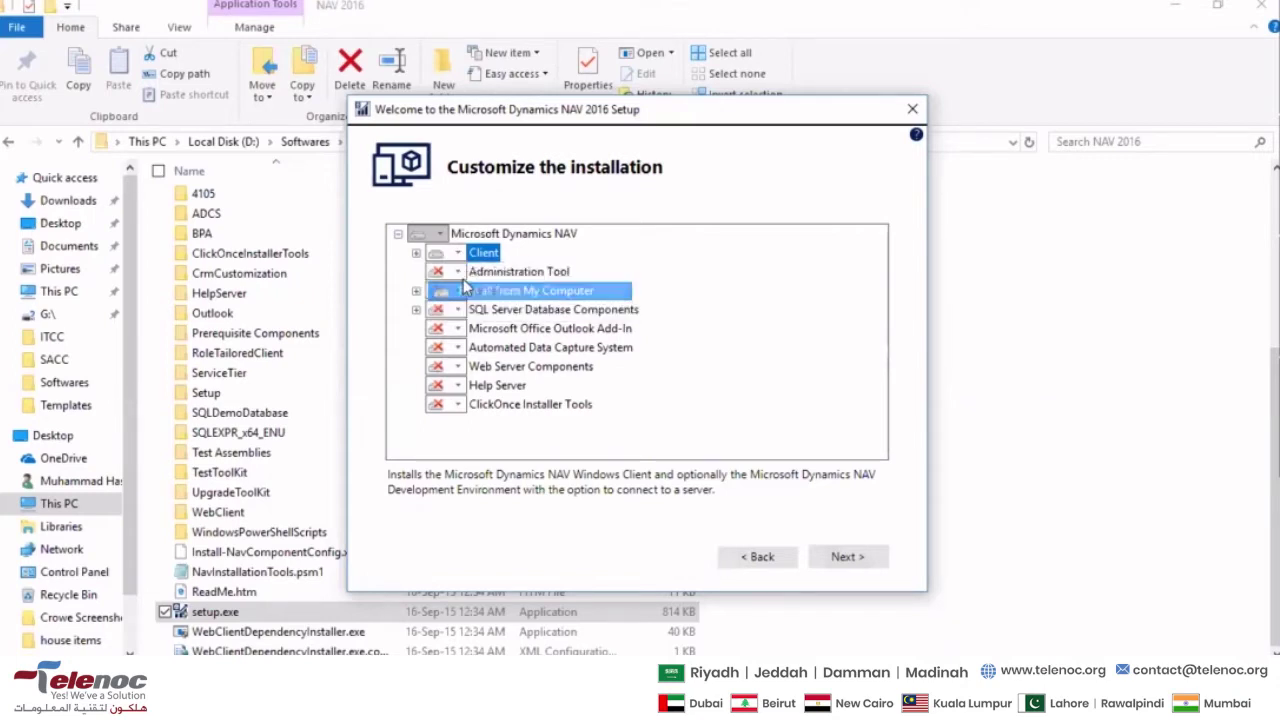
pyautogui.click(458, 271)
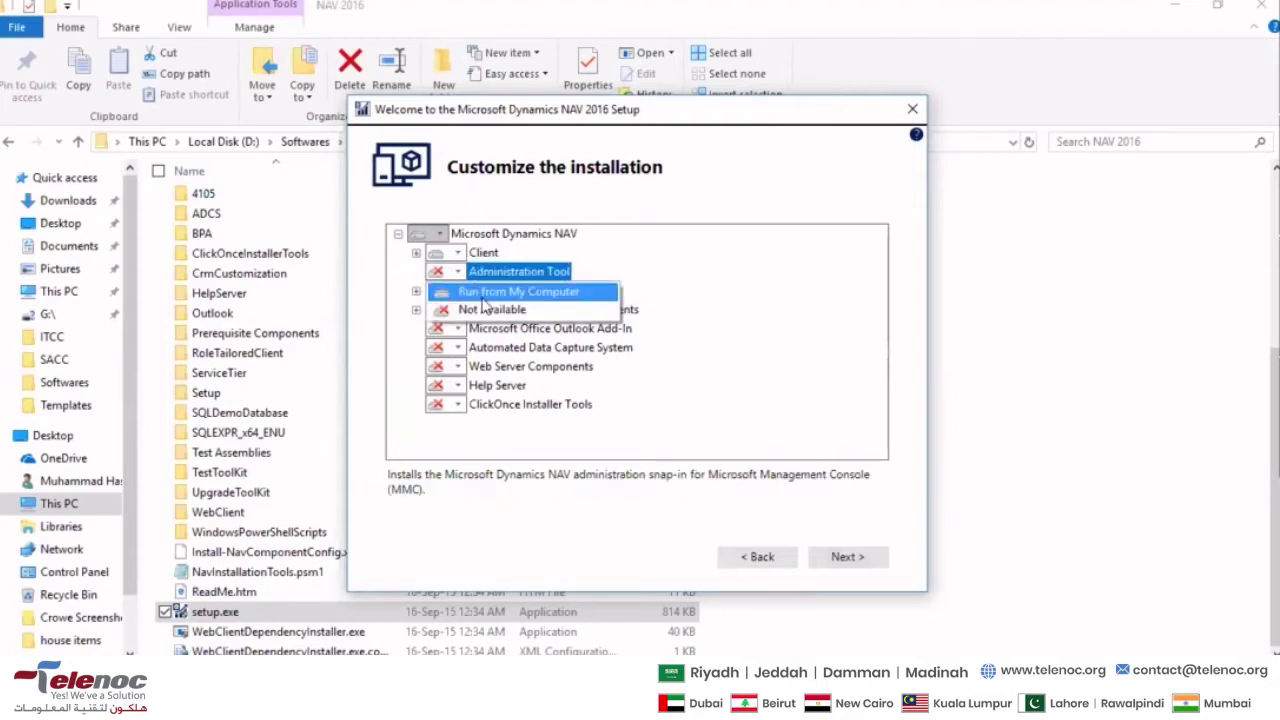
pyautogui.click(483, 299)
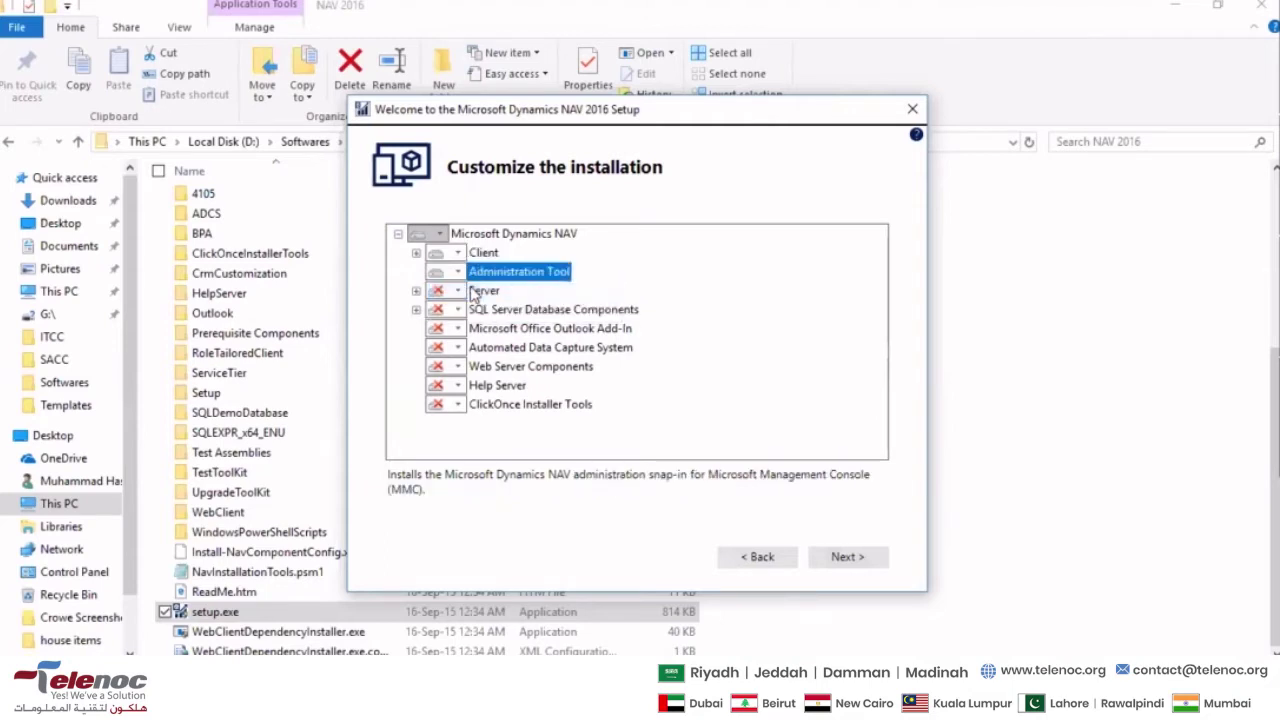
# Set the Server and SQL Server Database Components to Run all from My Computer
pyautogui.click(458, 290)
pyautogui.click(517, 329)
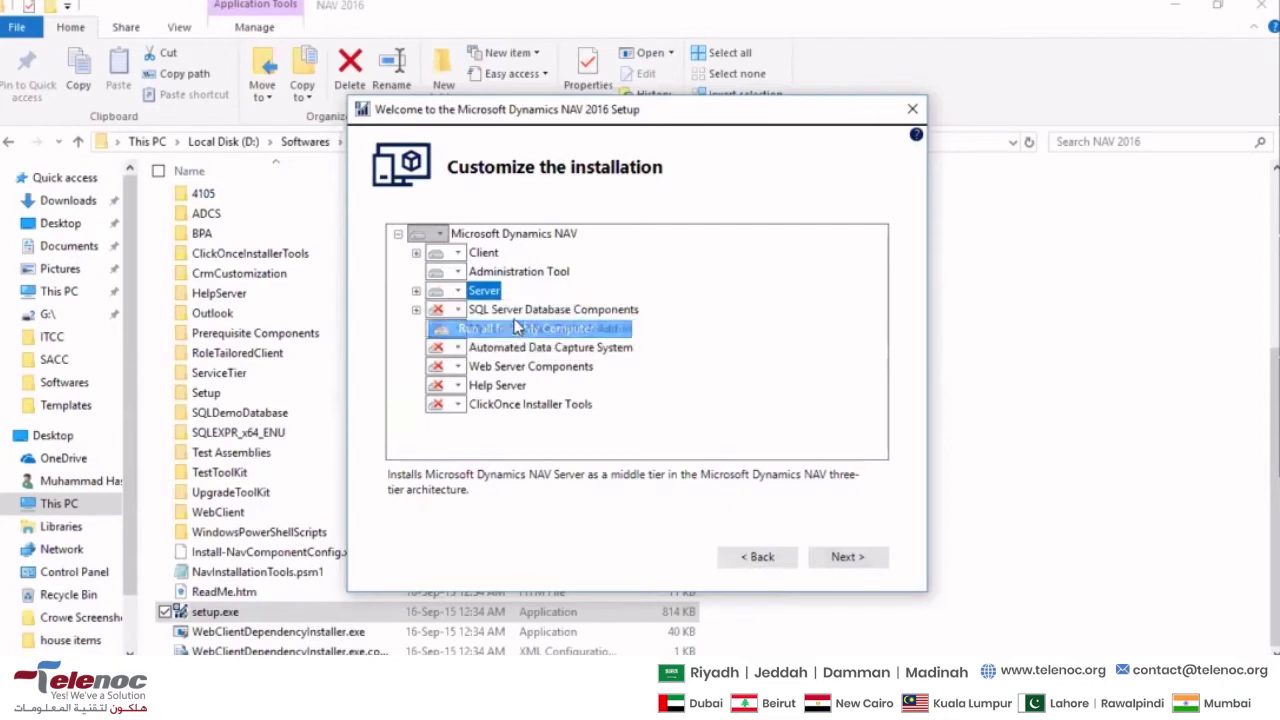
pyautogui.click(458, 309)
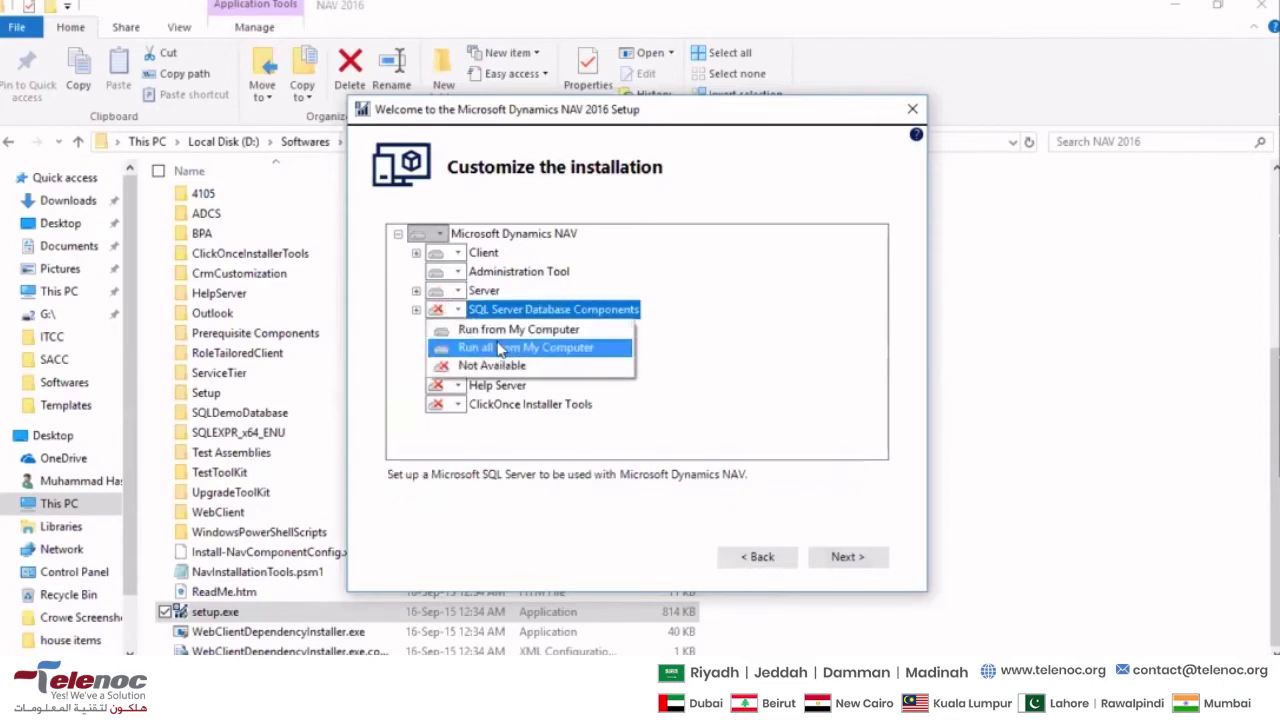
pyautogui.click(500, 349)
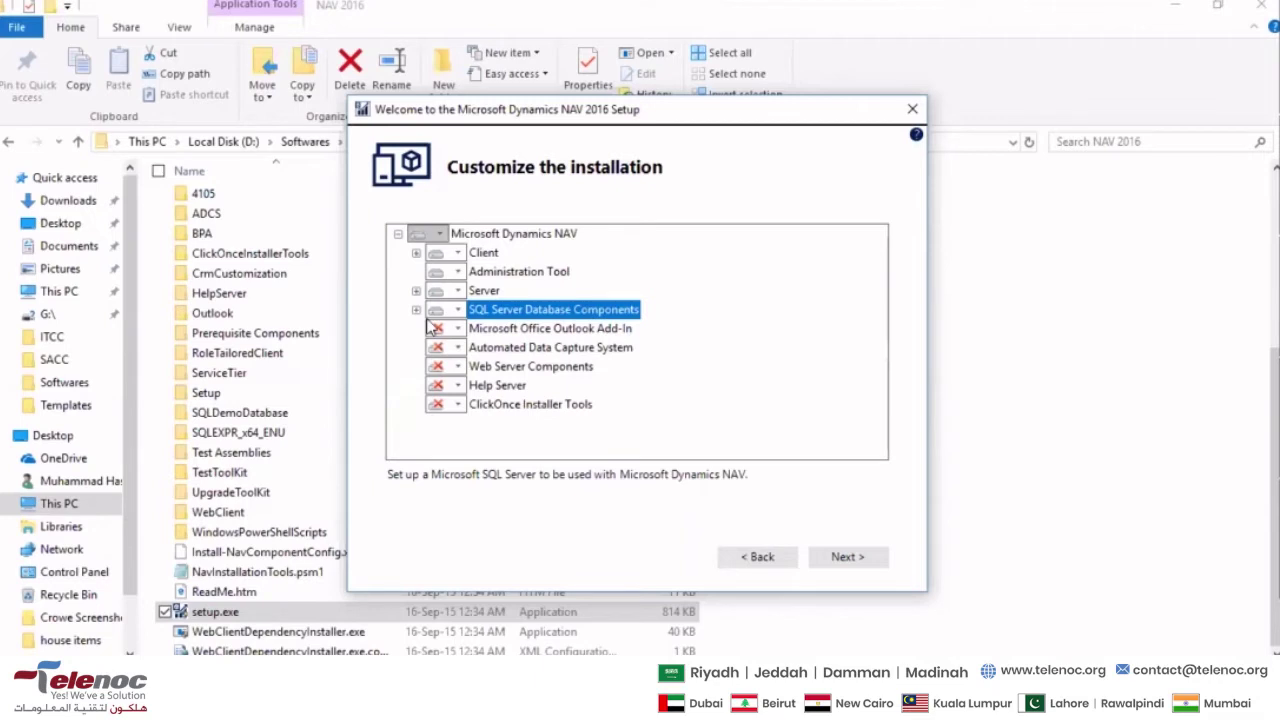
# Review the install choices for the Server, Administration Tool, SQL Server Database Components and Client
pyautogui.click(455, 290)
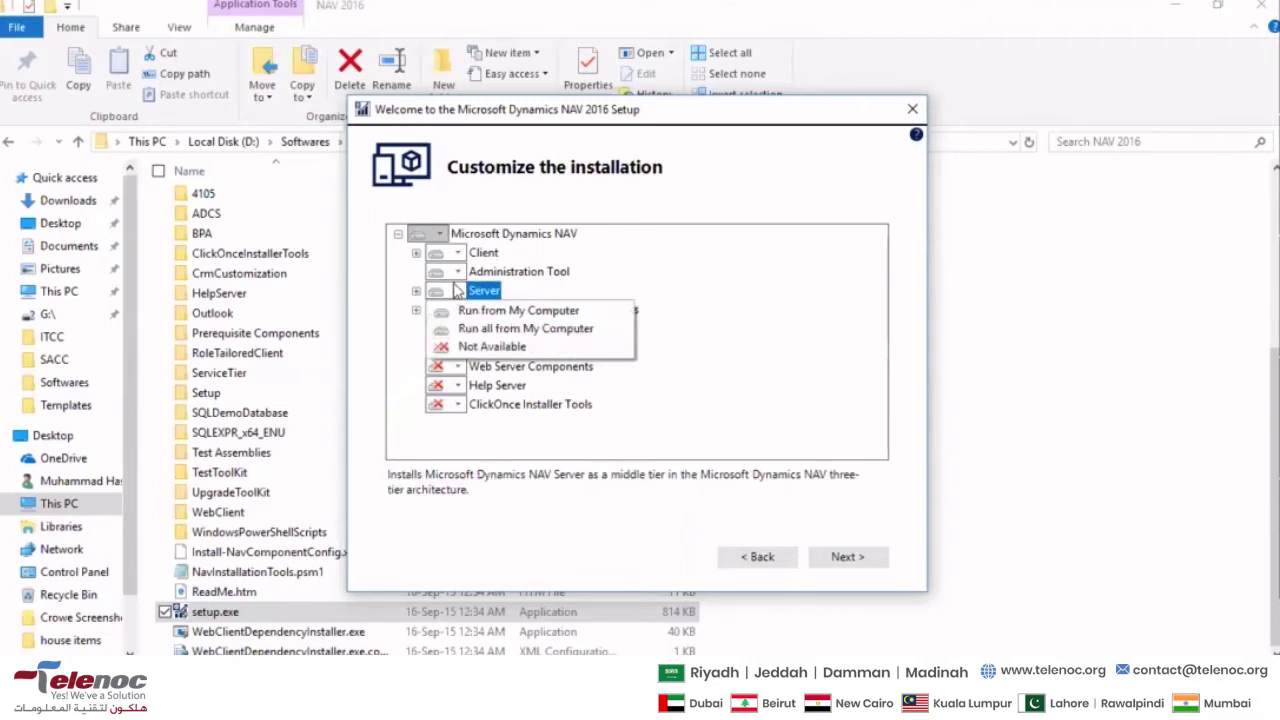
pyautogui.click(458, 272)
pyautogui.click(458, 272)
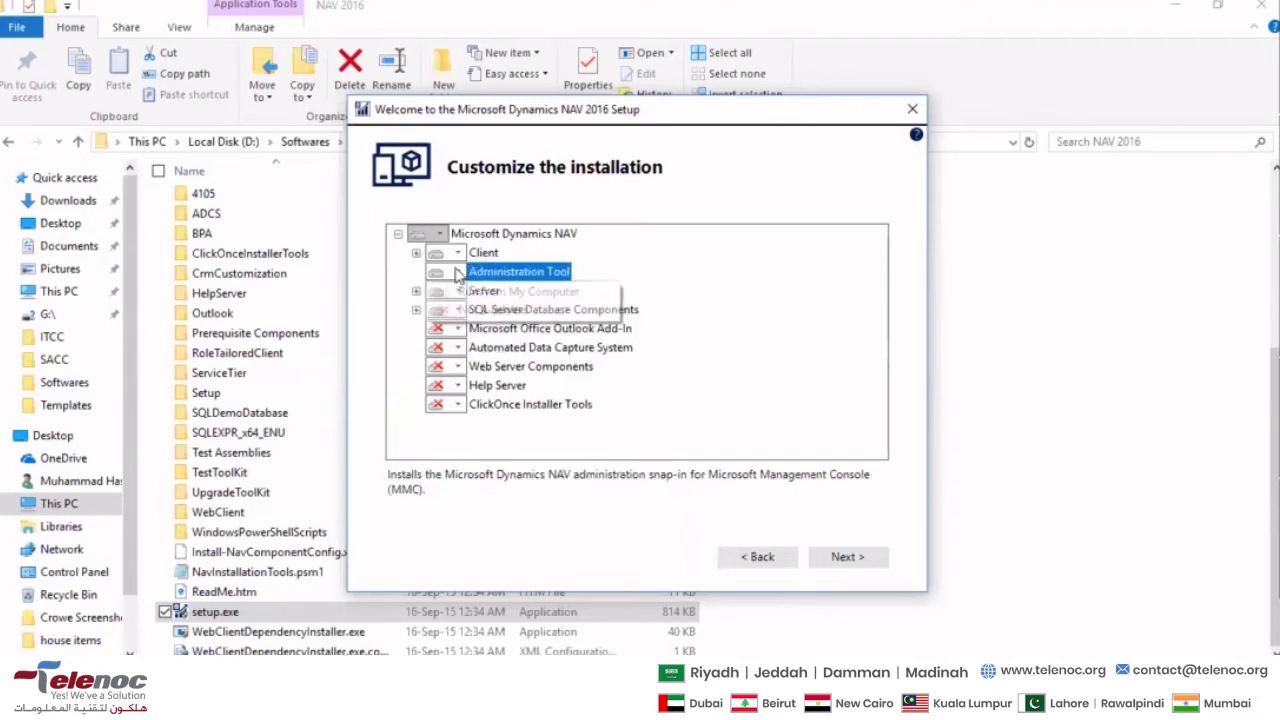
pyautogui.click(458, 272)
pyautogui.click(405, 287)
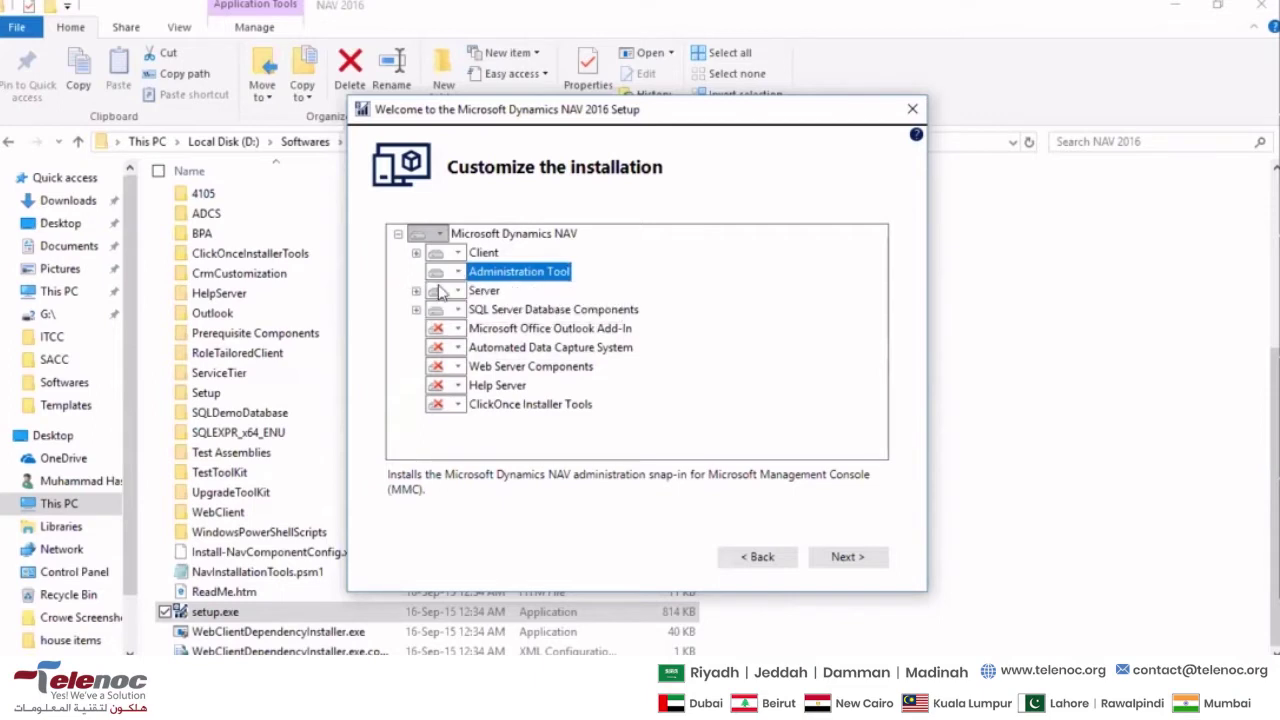
pyautogui.click(443, 290)
pyautogui.click(387, 300)
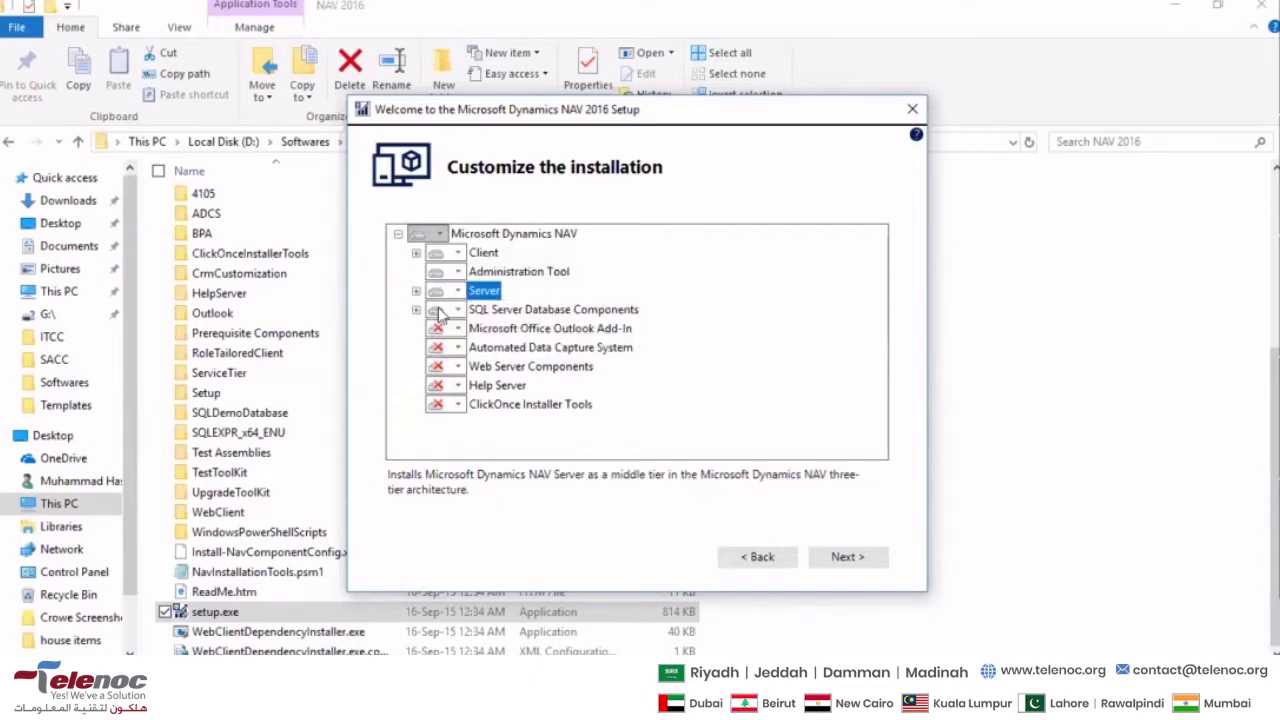
pyautogui.click(441, 312)
pyautogui.click(441, 313)
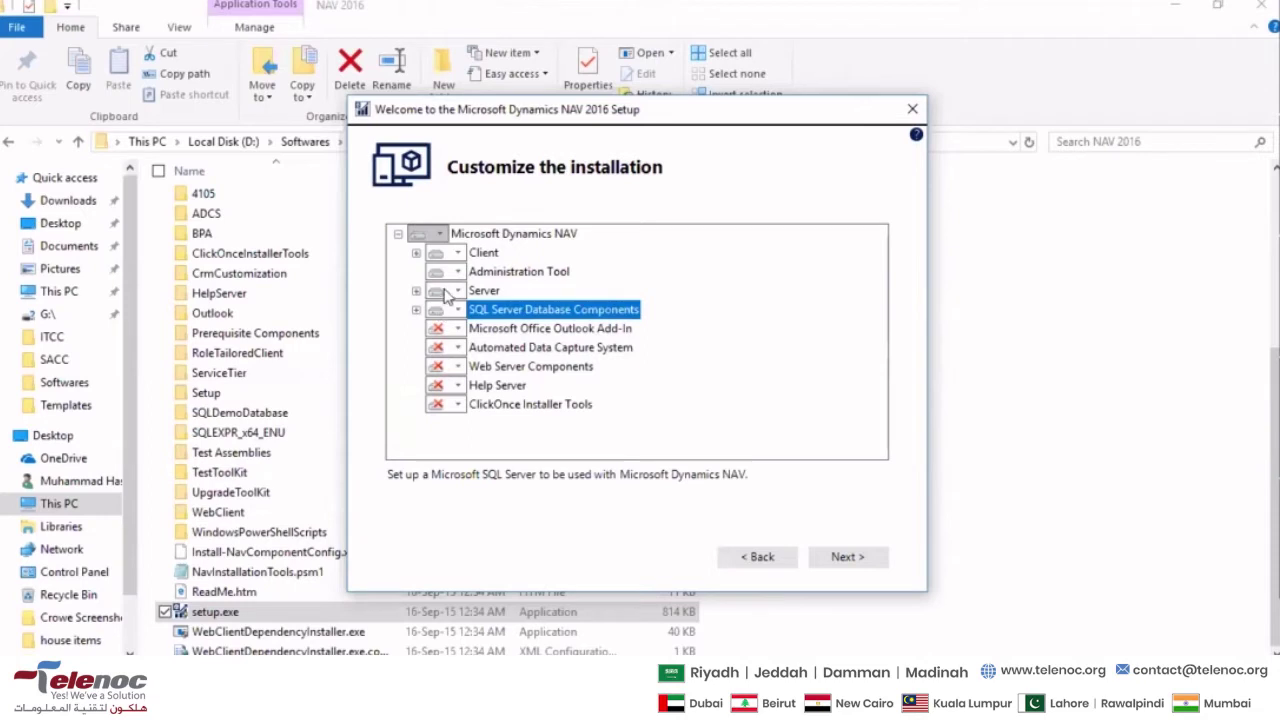
pyautogui.click(457, 254)
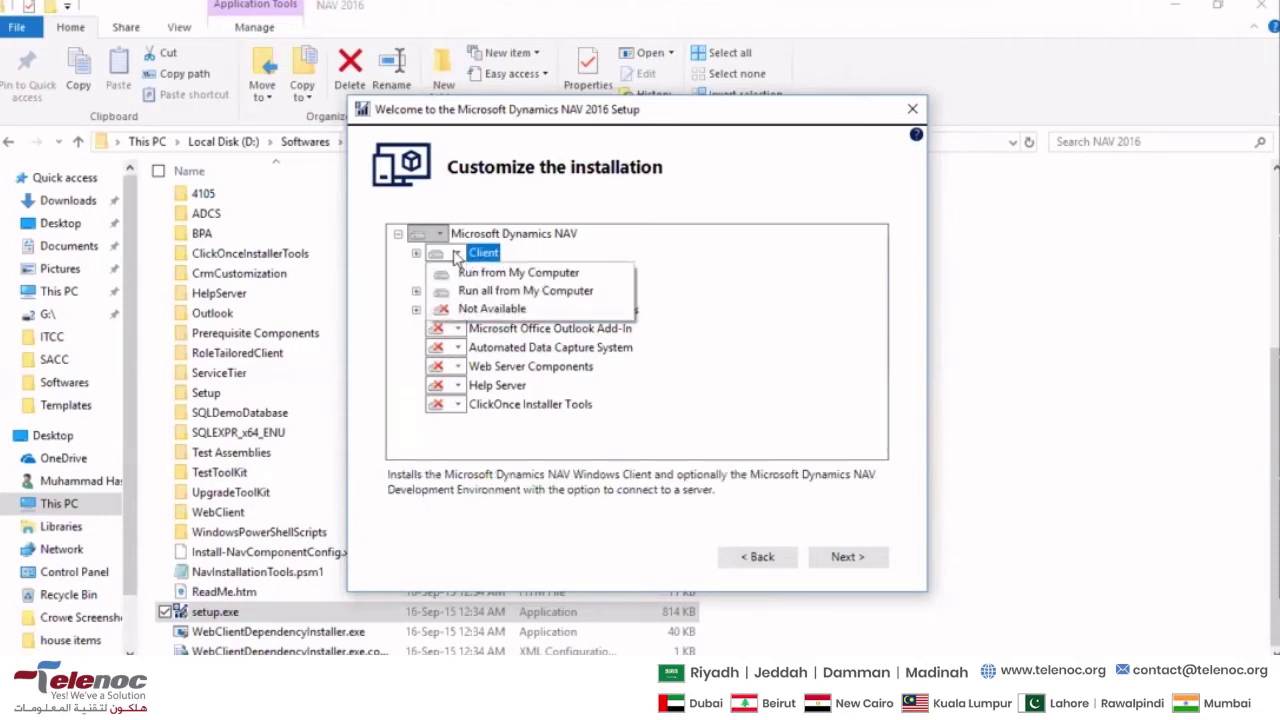
pyautogui.click(396, 279)
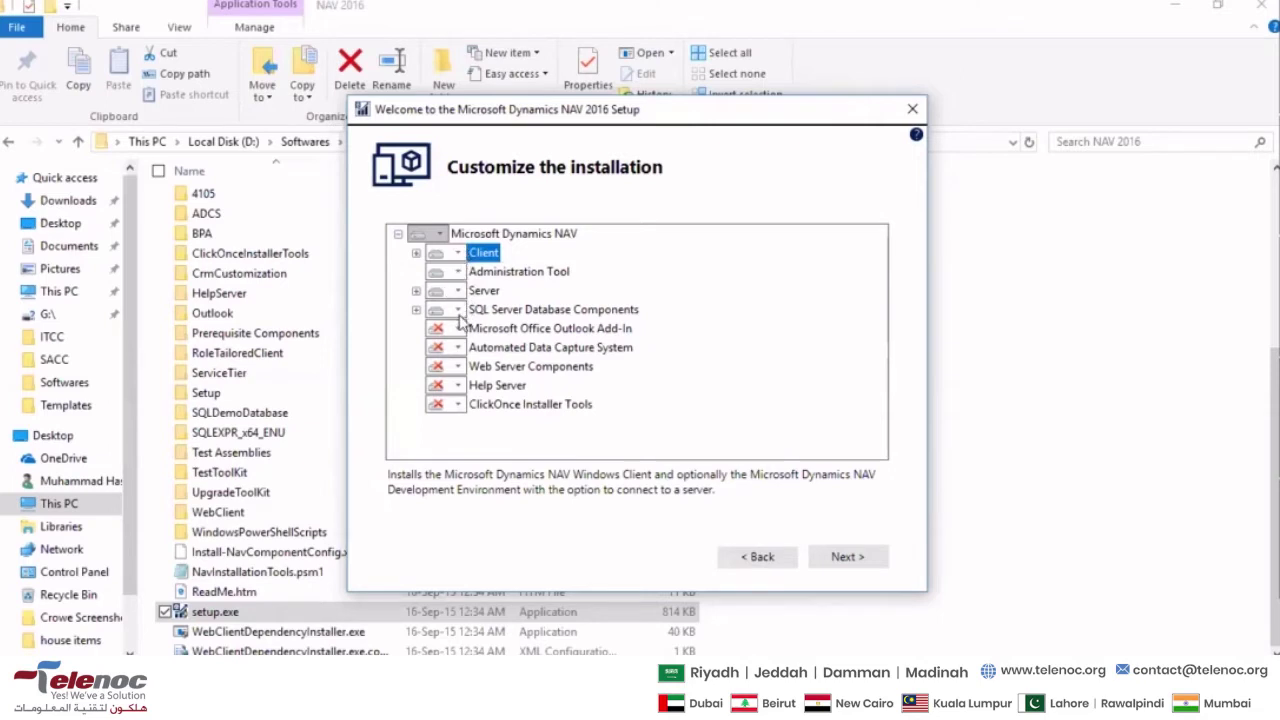
# Continue to the installation parameters and examine the Server Name and Service Name settings
pyautogui.click(847, 556)
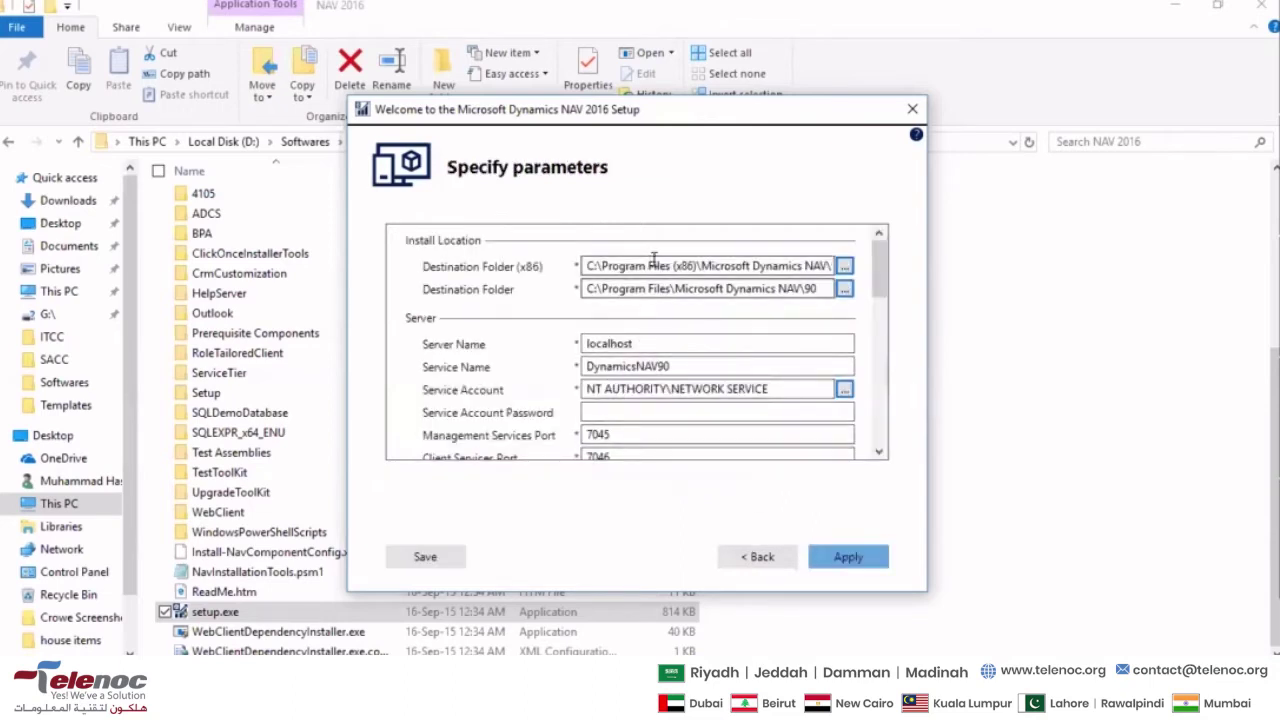
pyautogui.click(643, 337)
pyautogui.moveTo(640, 342); pyautogui.dragTo(538, 345)
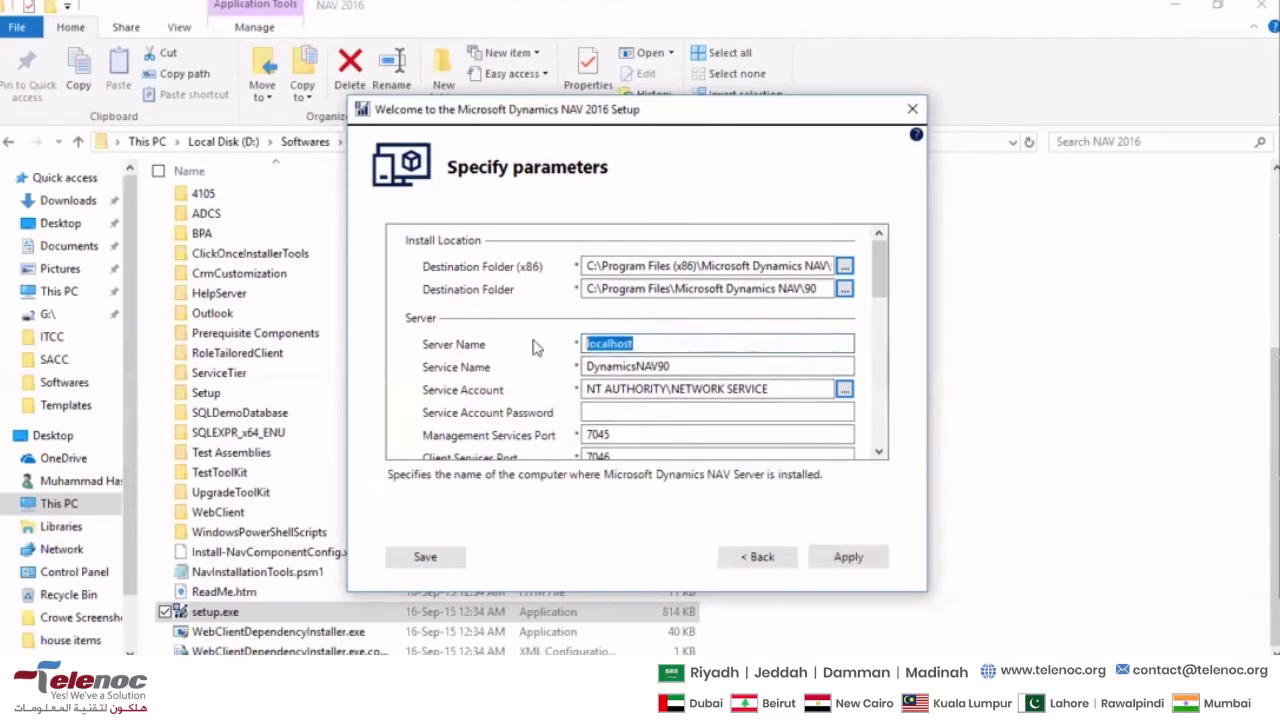
pyautogui.click(675, 346)
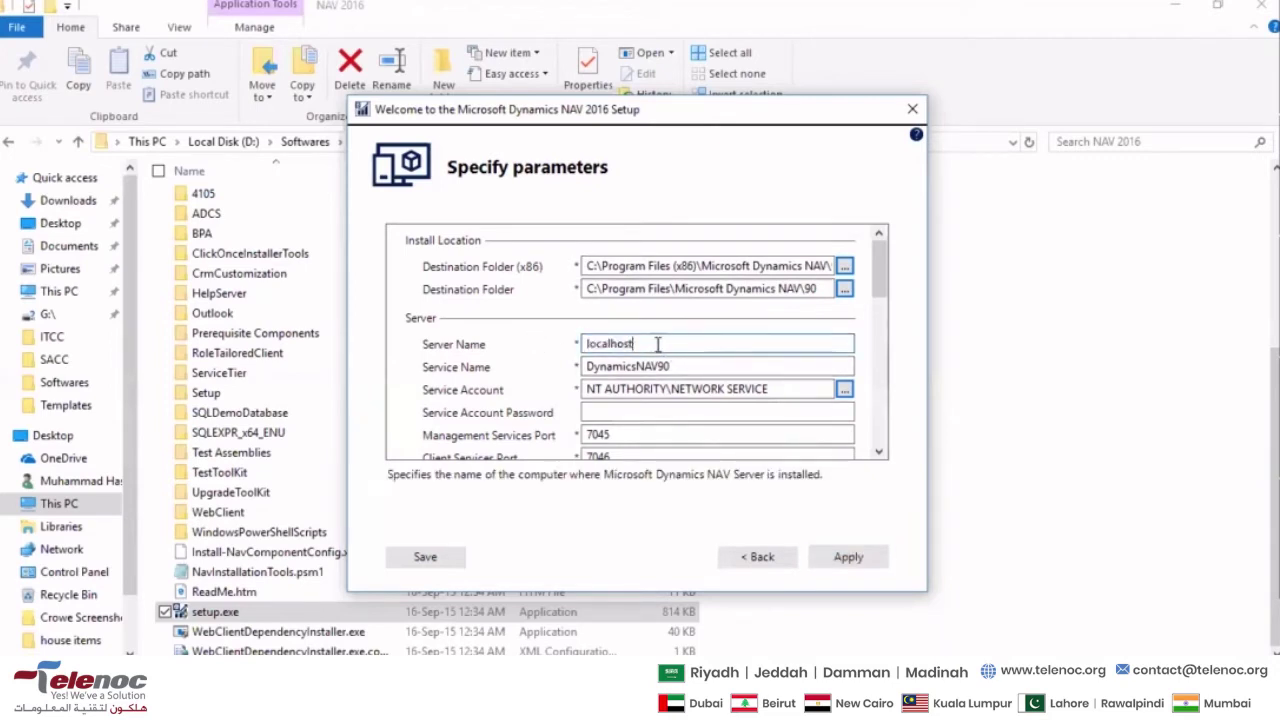
pyautogui.hotkey('ctrl', 'a')
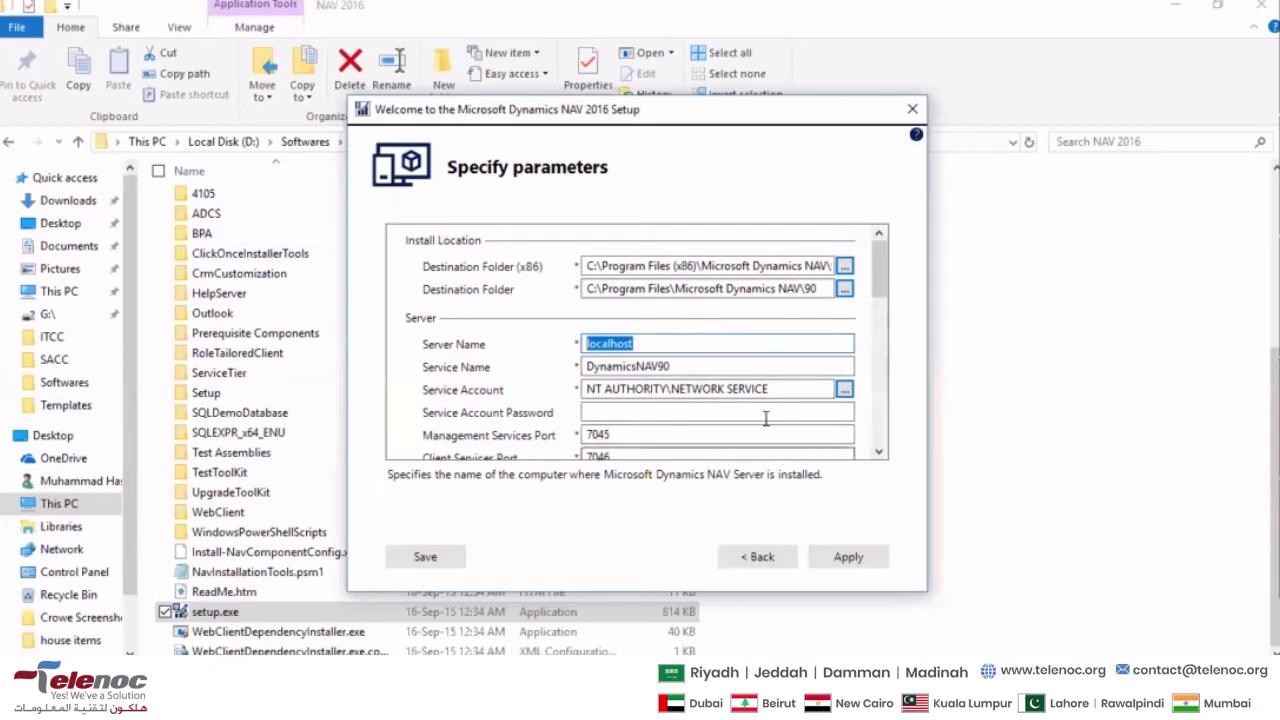
pyautogui.click(722, 367)
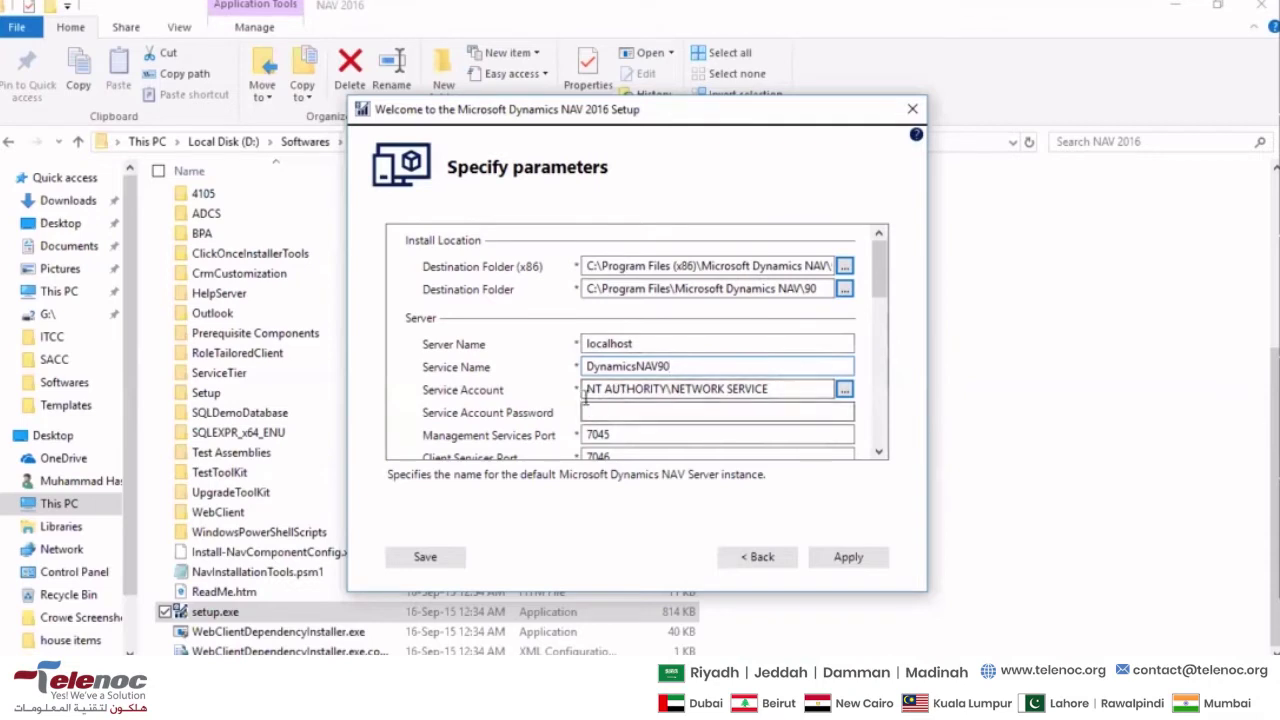
# Try to choose another Service Account by searching all users and built-in security principals and picking one from the results
pyautogui.scroll(-2, 523, 403)
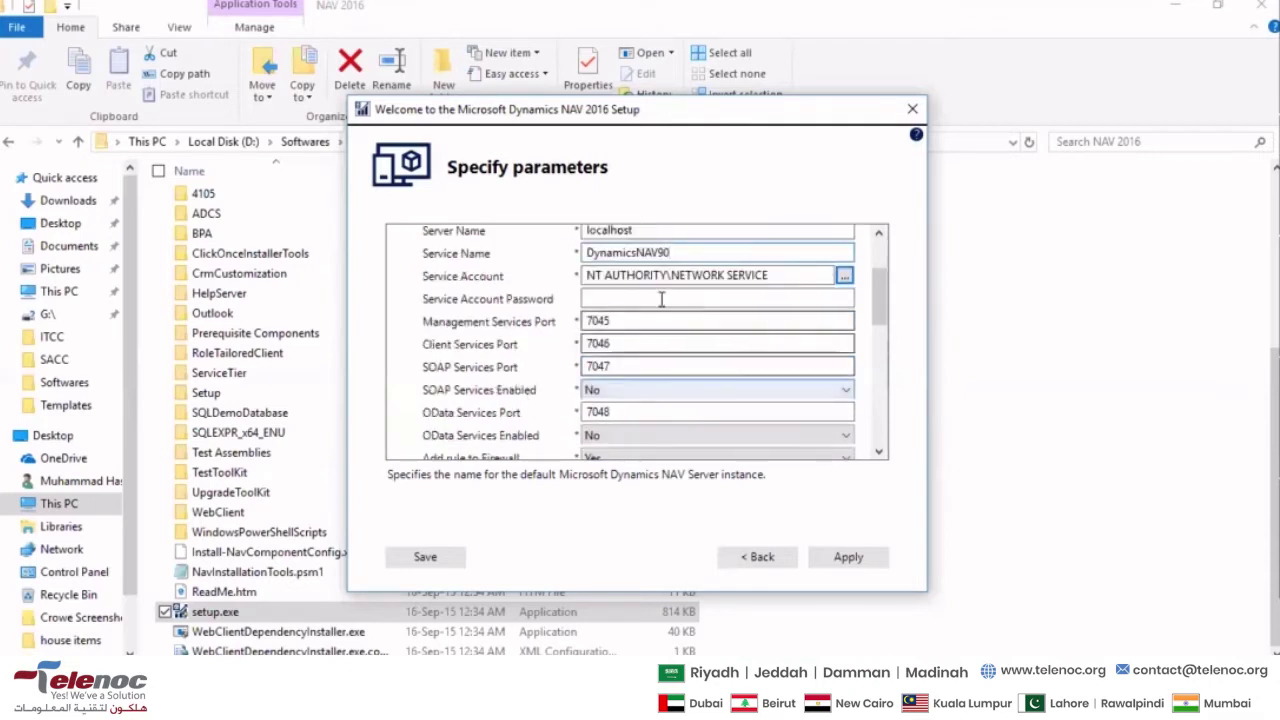
pyautogui.click(626, 276)
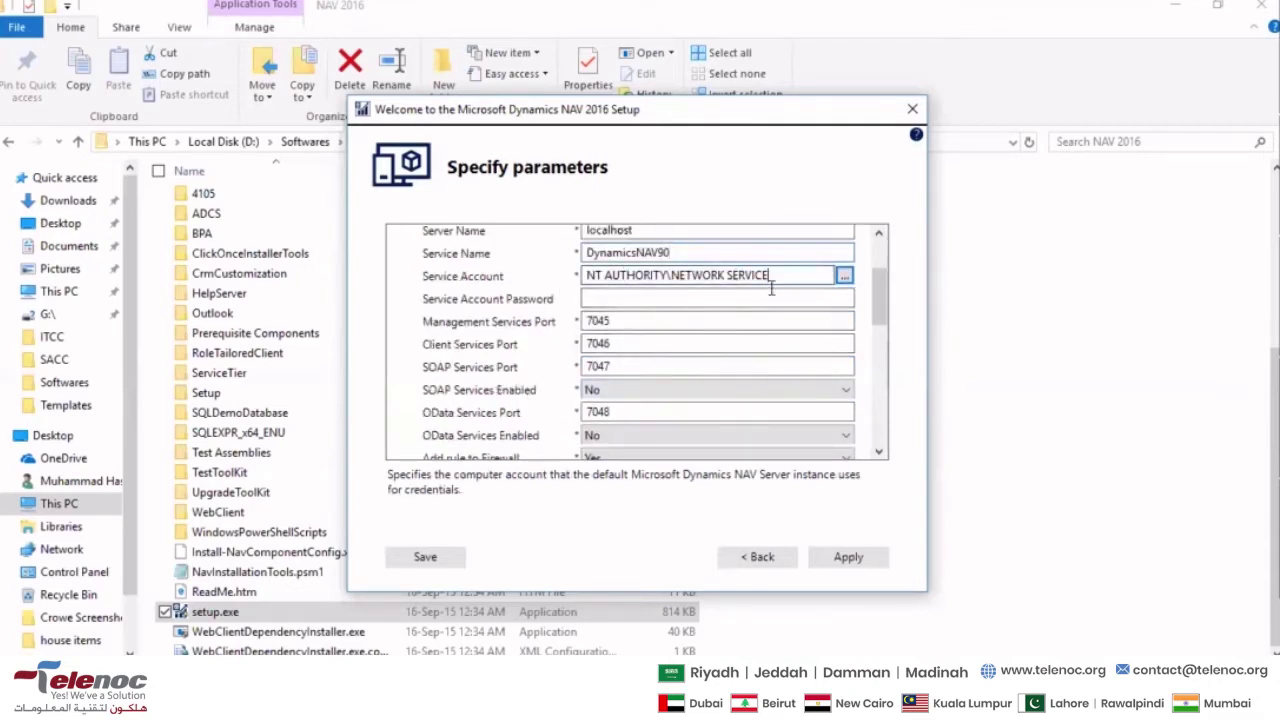
pyautogui.click(848, 279)
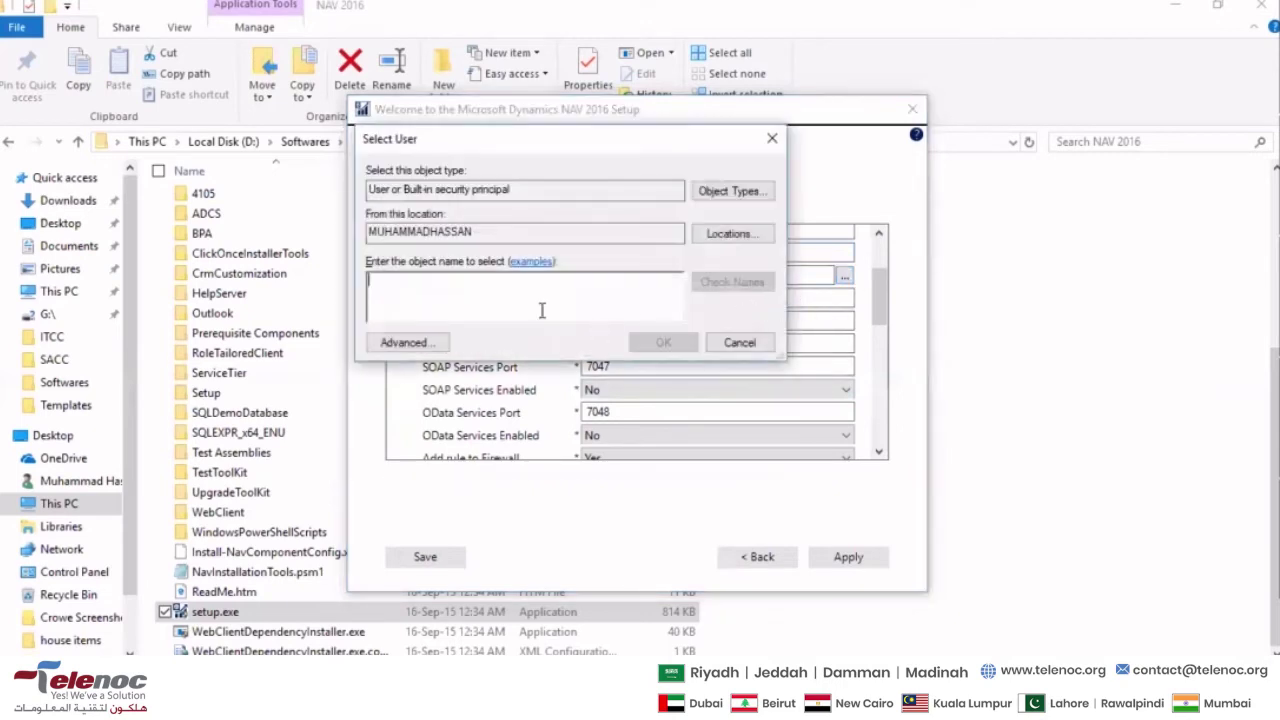
pyautogui.click(414, 343)
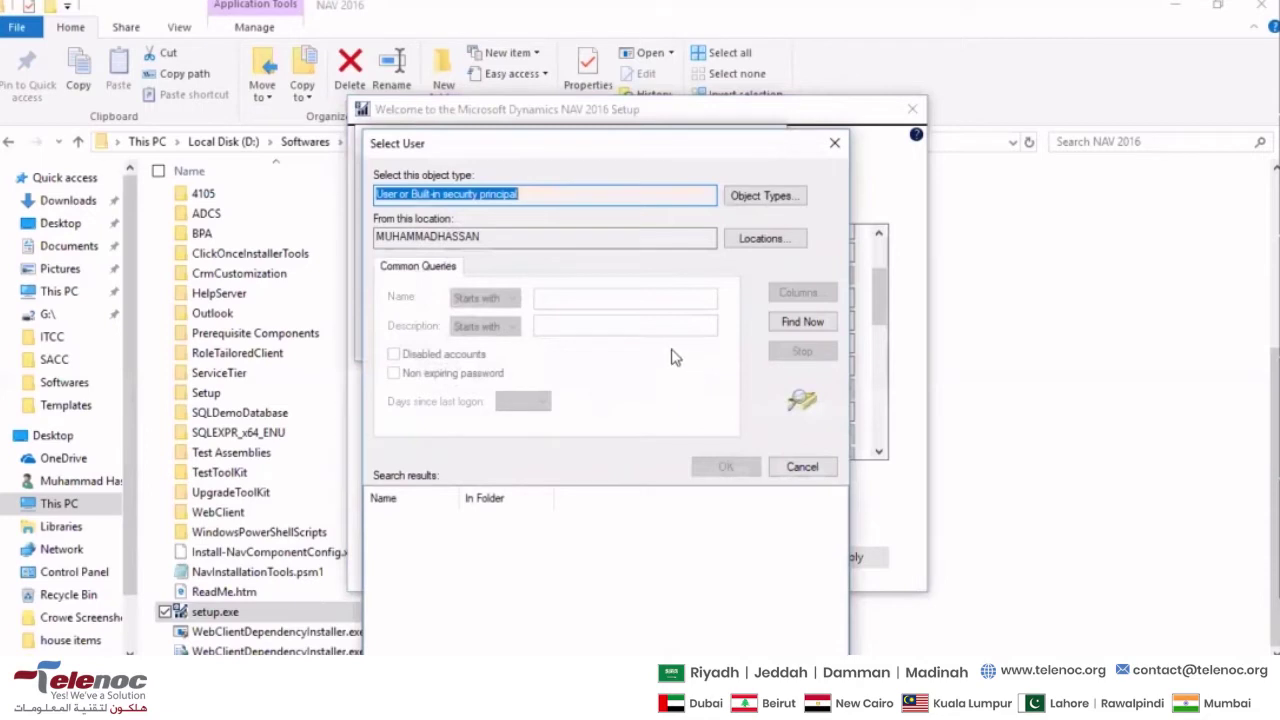
pyautogui.click(802, 321)
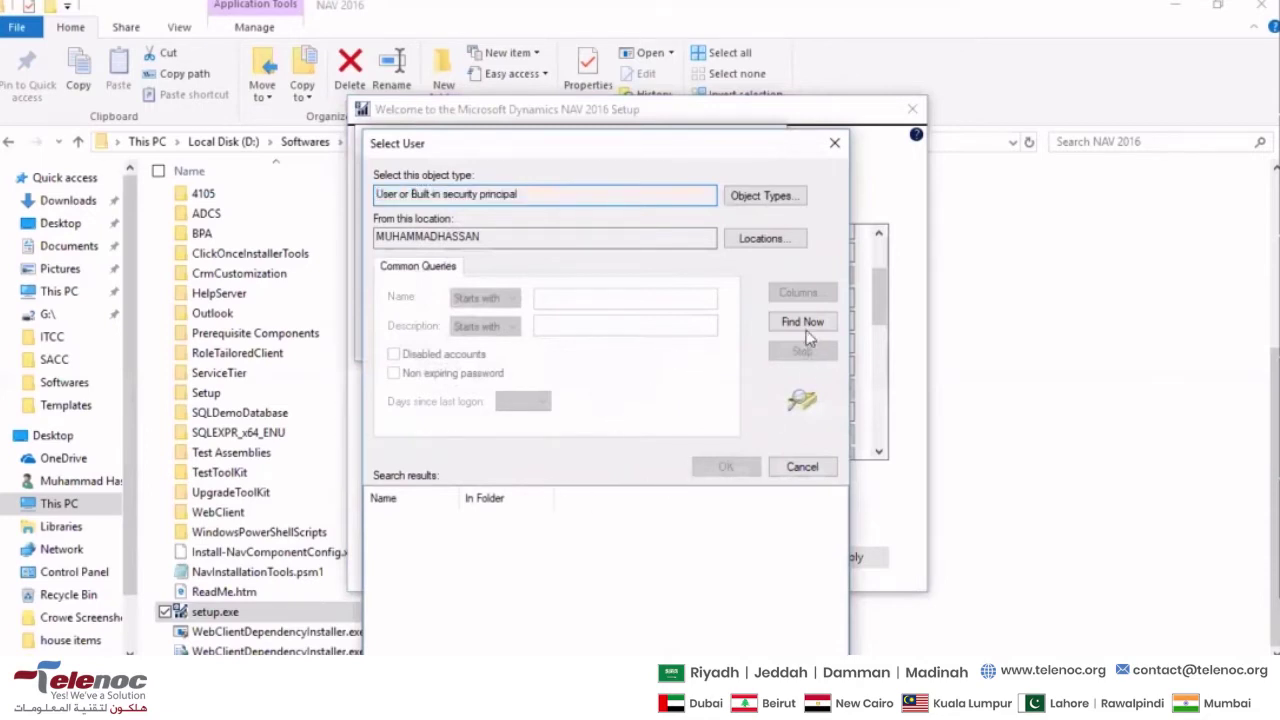
pyautogui.scroll(-3, 418, 558)
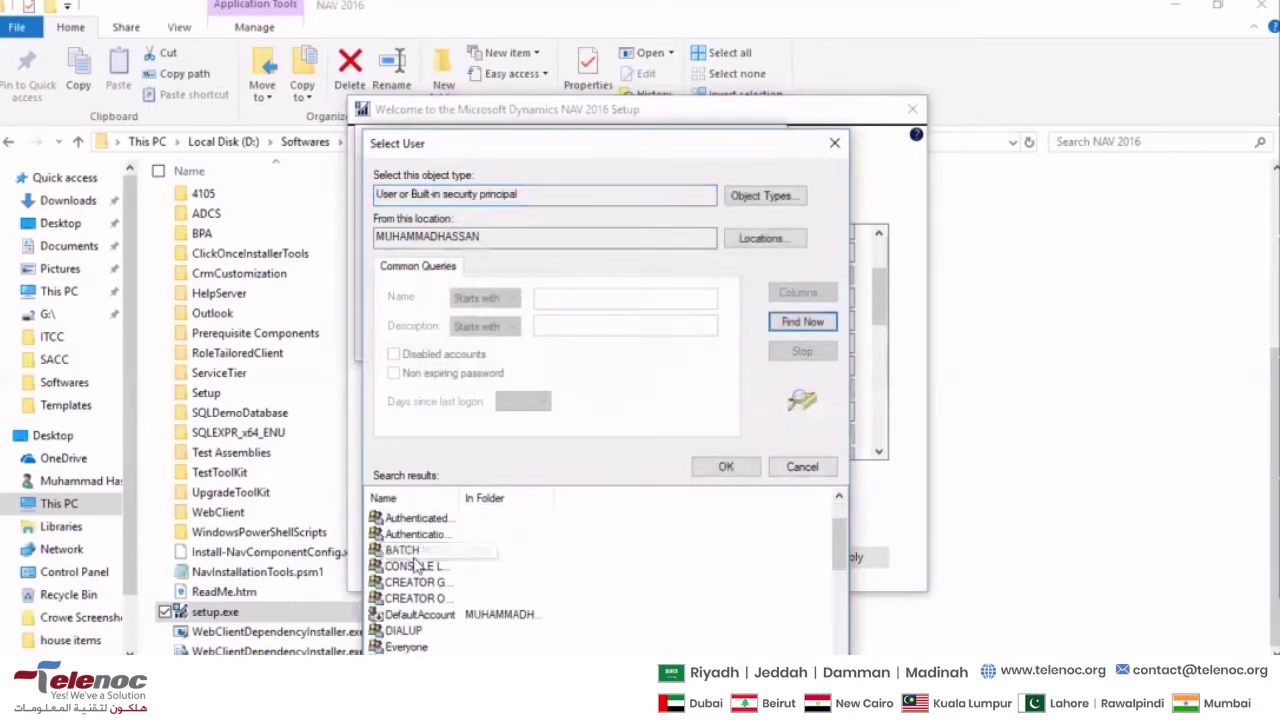
pyautogui.scroll(3, 418, 558)
pyautogui.doubleClick(450, 515)
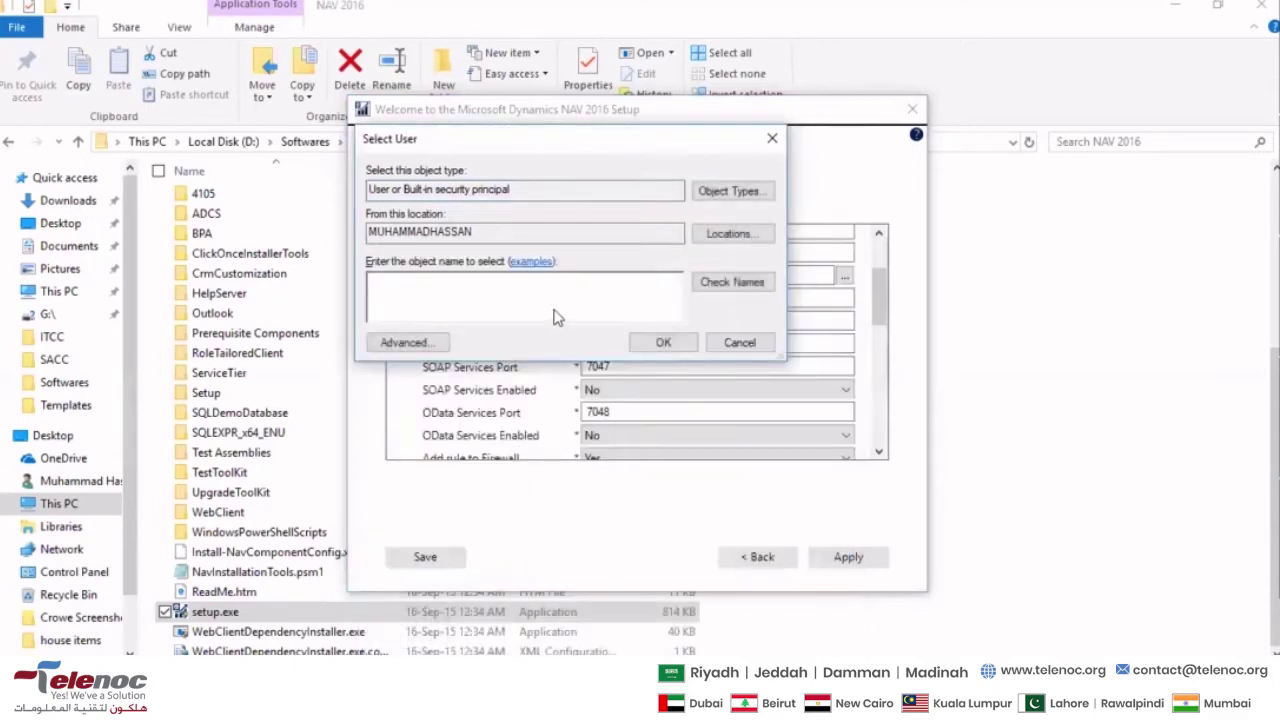
pyautogui.click(660, 340)
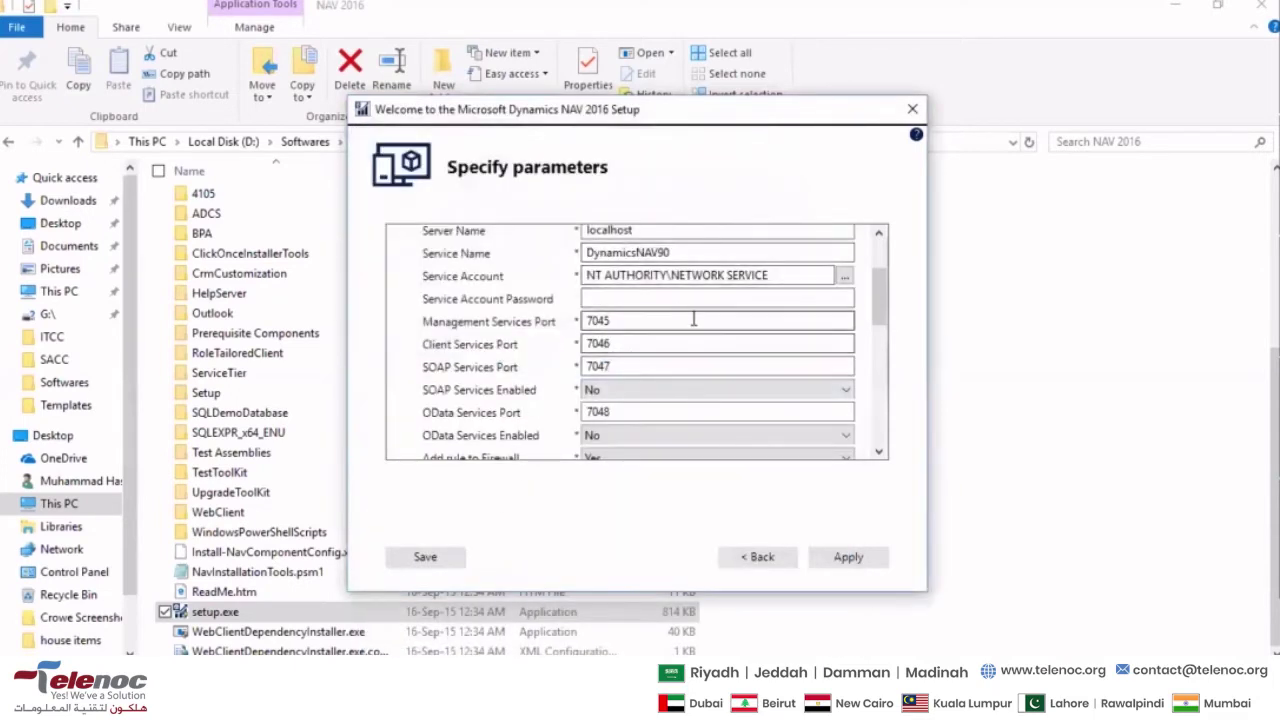
# Examine the Management, Client, SOAP and OData Services Port settings in the installation parameters
pyautogui.click(637, 320)
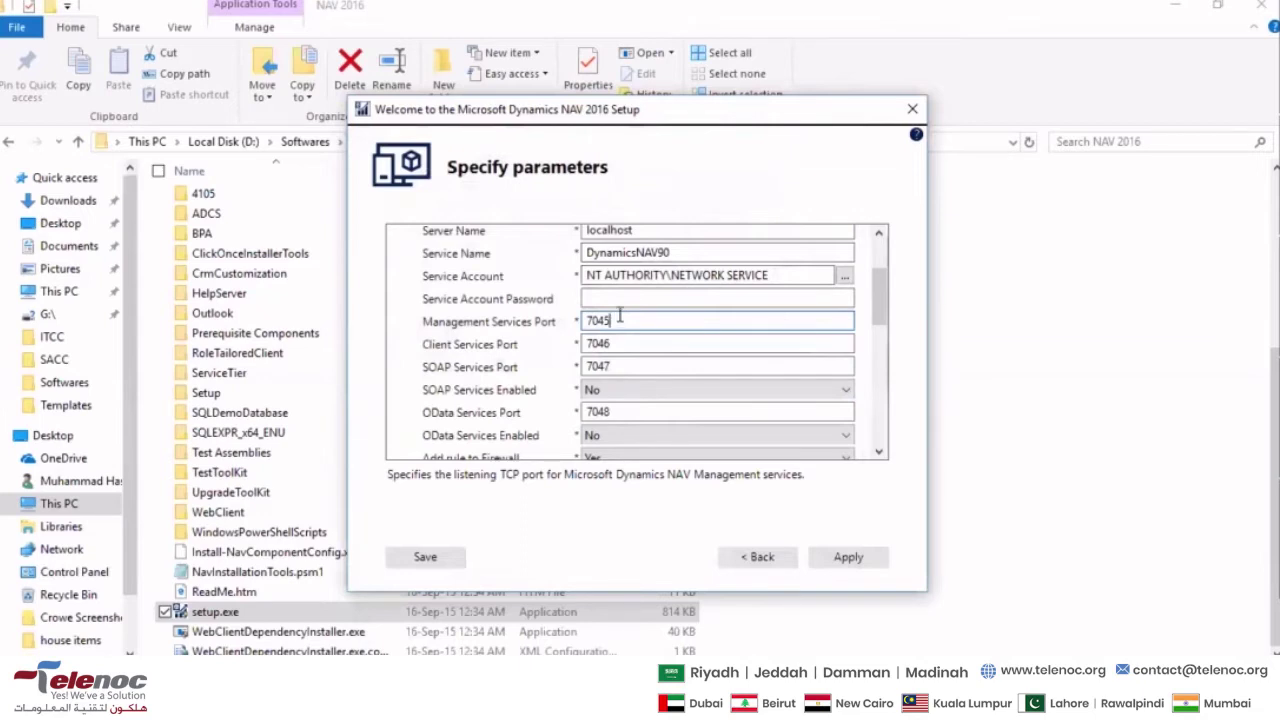
pyautogui.doubleClick(623, 320)
pyautogui.doubleClick(620, 343)
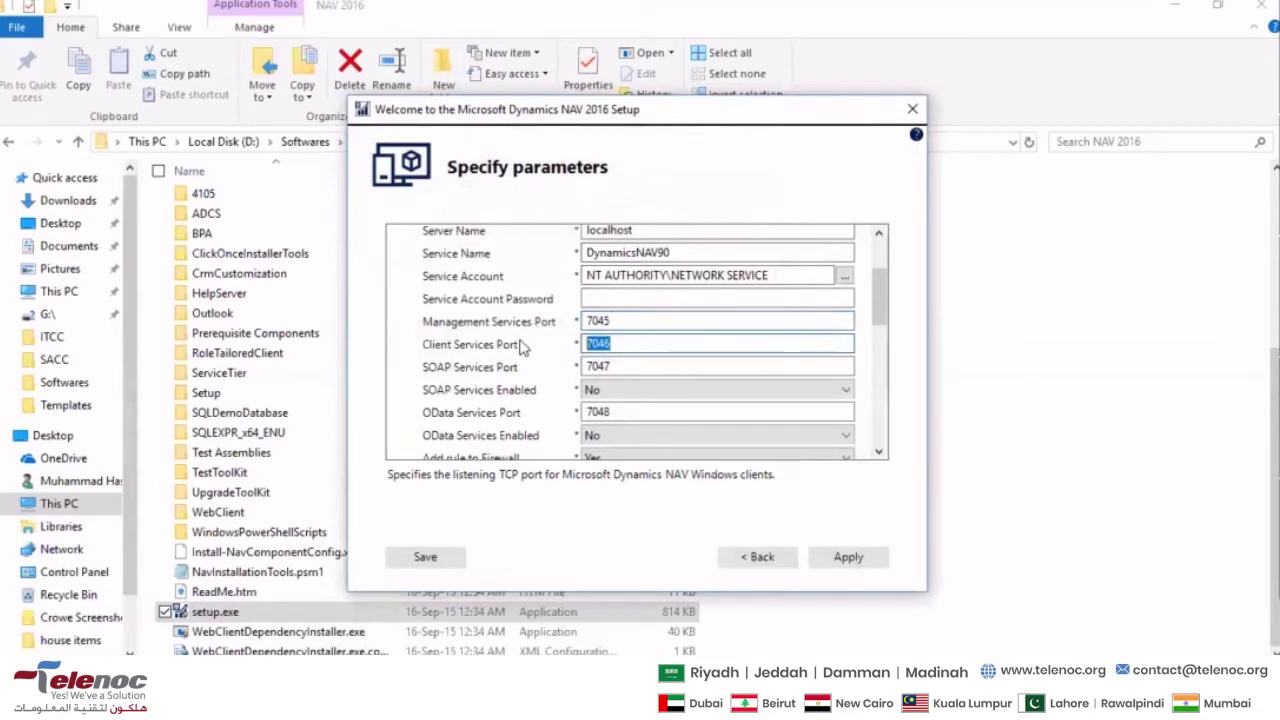
pyautogui.doubleClick(643, 366)
pyautogui.doubleClick(648, 410)
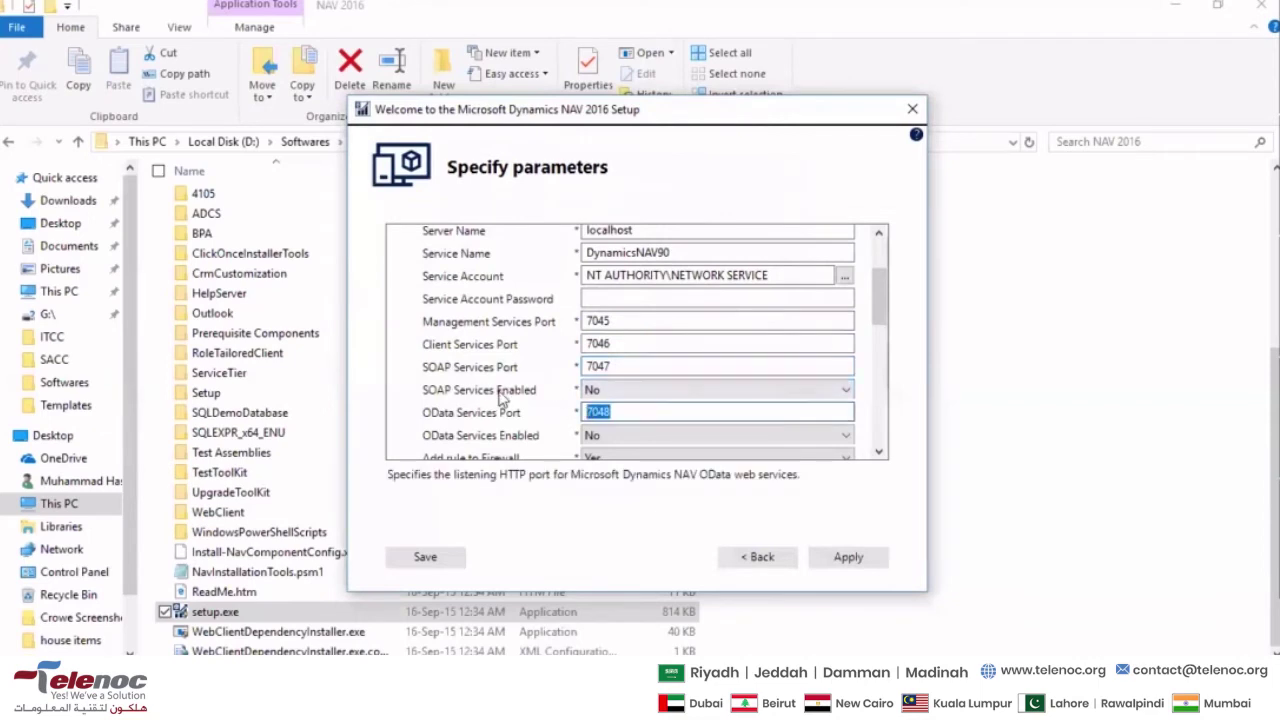
pyautogui.click(604, 320)
pyautogui.doubleClick(604, 320)
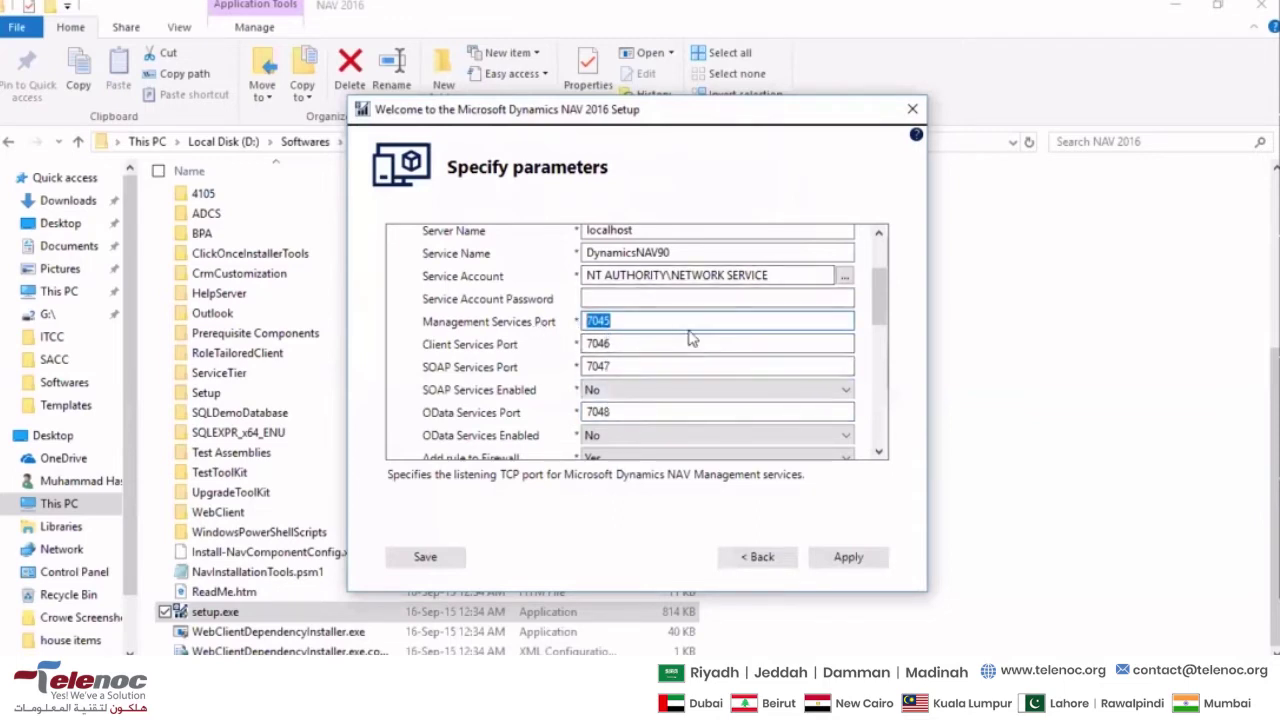
pyautogui.click(627, 321)
# Review the SOAP Services Enabled, OData Services Enabled and Add rule to Firewall settings
pyautogui.scroll(-2, 544, 367)
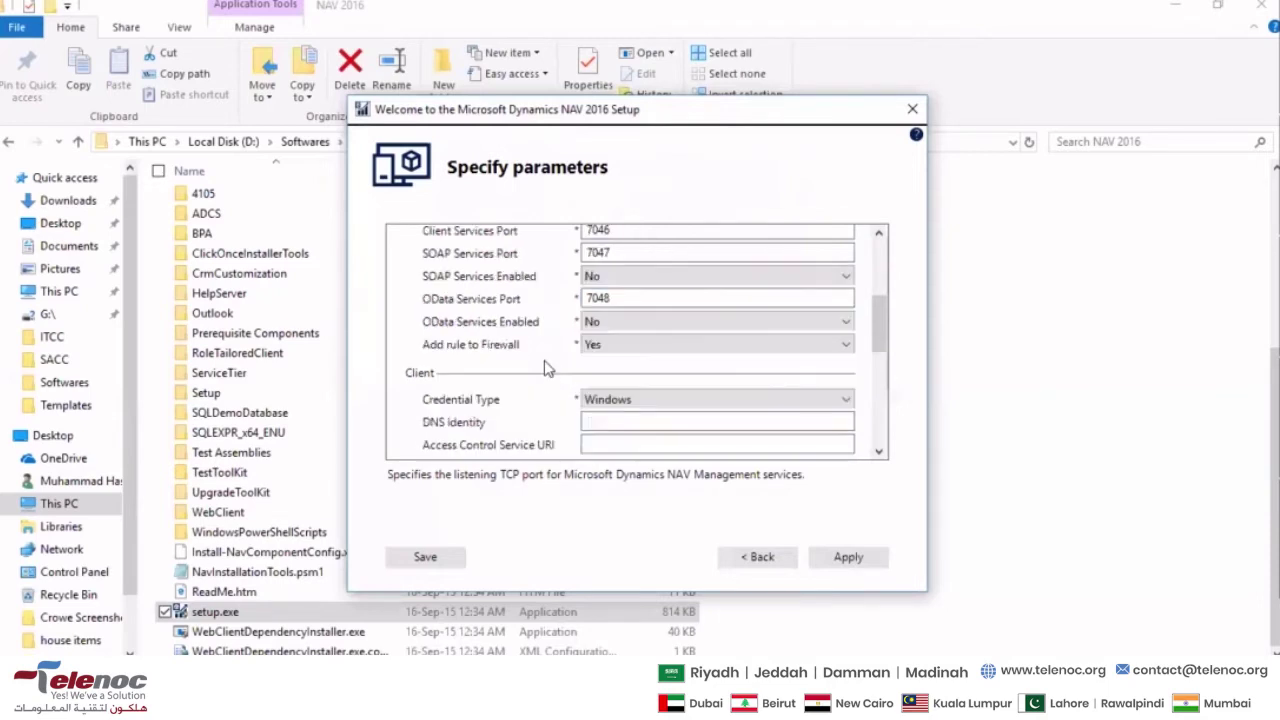
pyautogui.scroll(2, 530, 376)
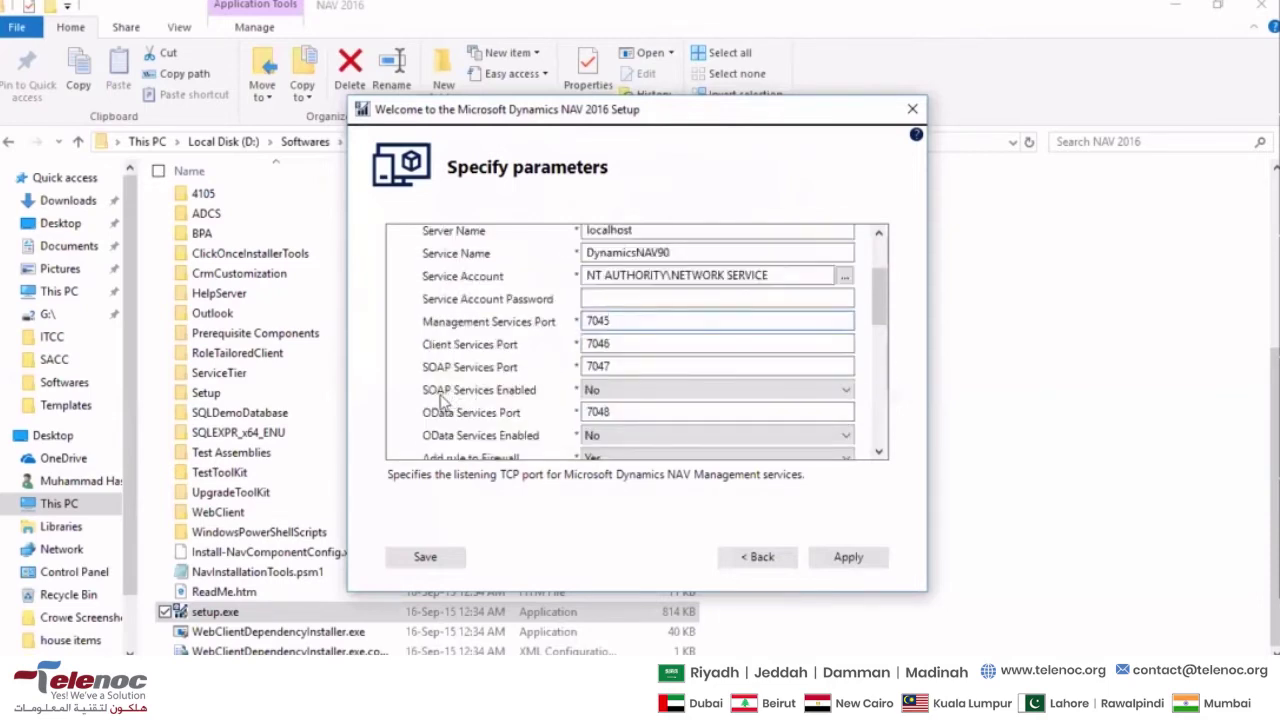
pyautogui.scroll(-2, 448, 360)
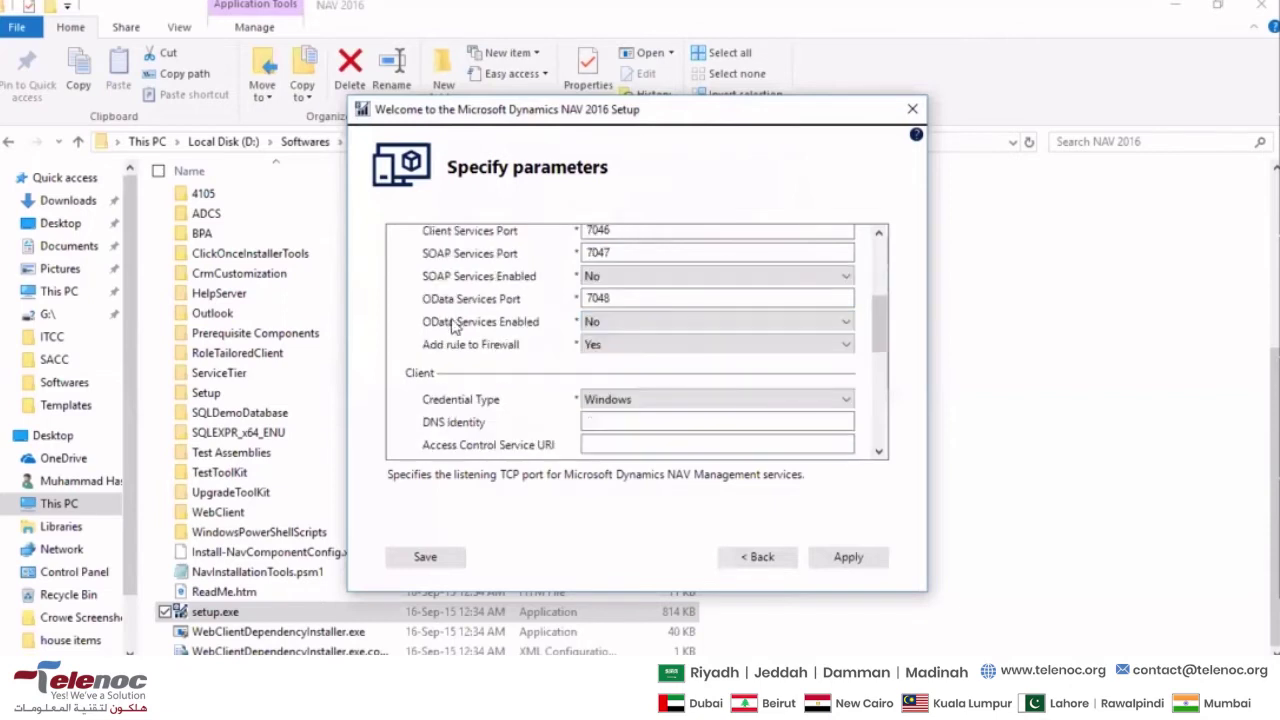
pyautogui.scroll(2, 478, 345)
pyautogui.scroll(-2, 480, 349)
# Examine the available Credential Type options for client authentication without changing the selected one
pyautogui.click(605, 400)
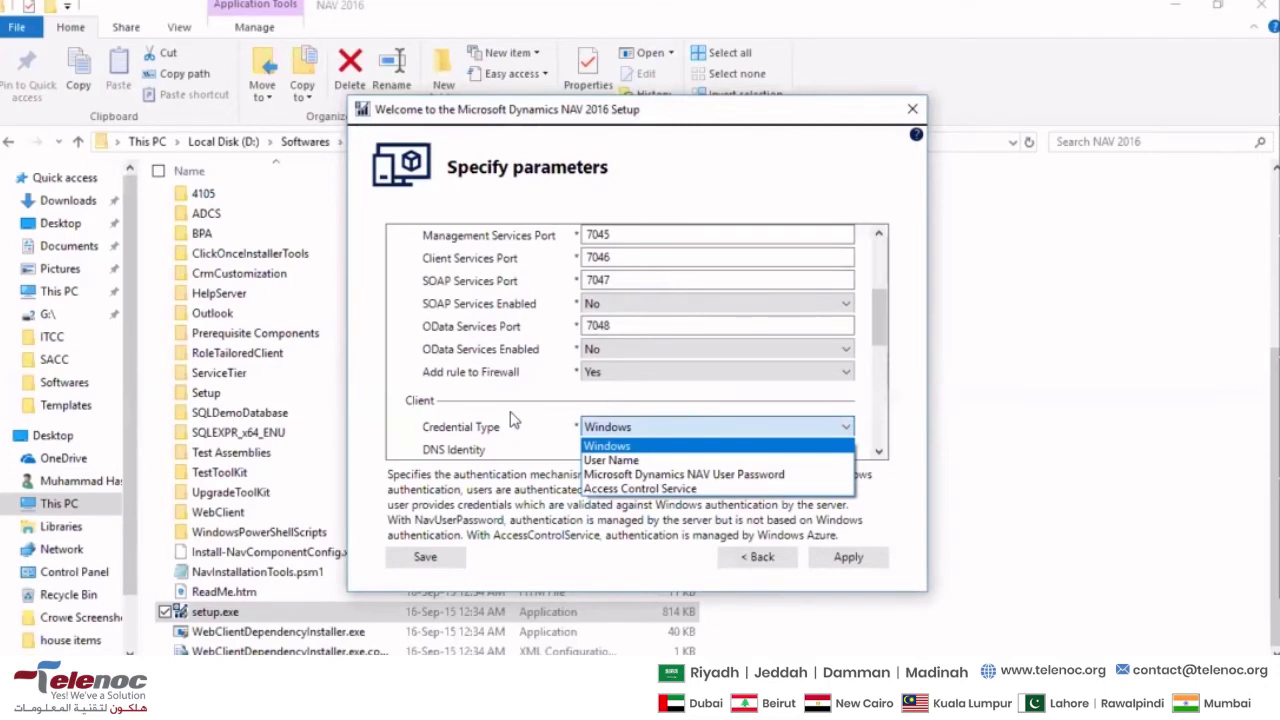
pyautogui.press('super')
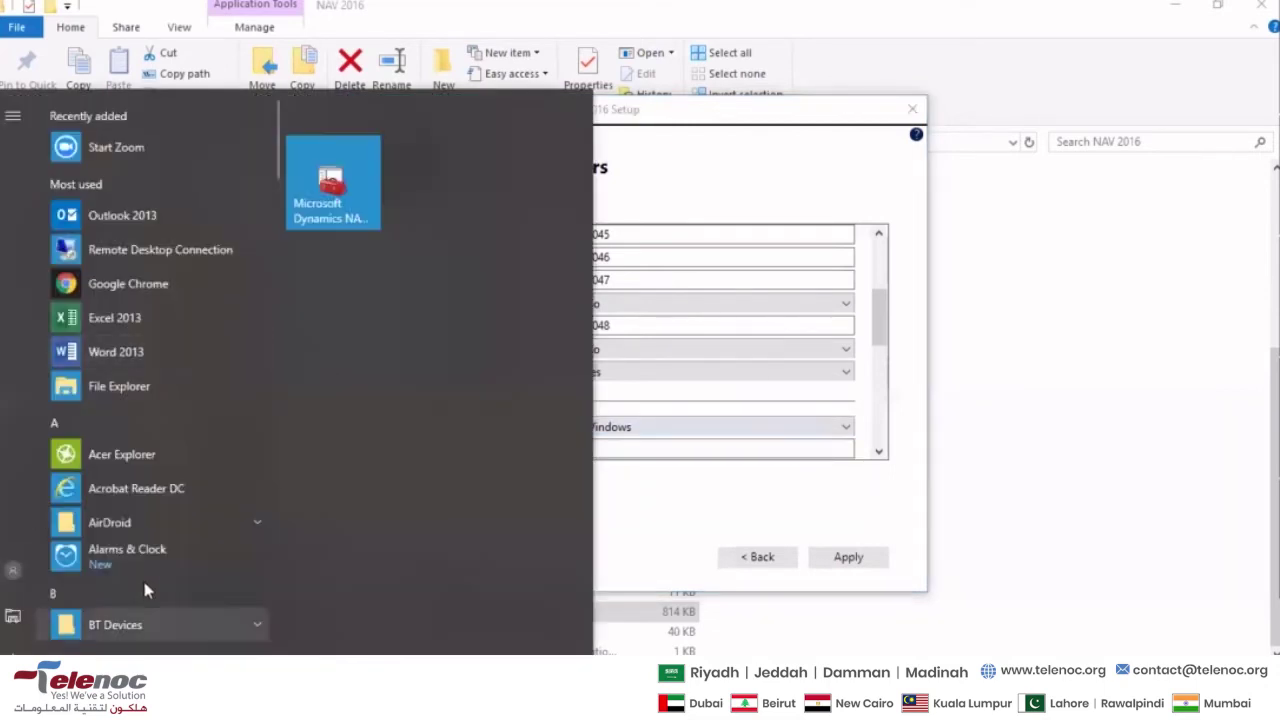
pyautogui.press('Escape')
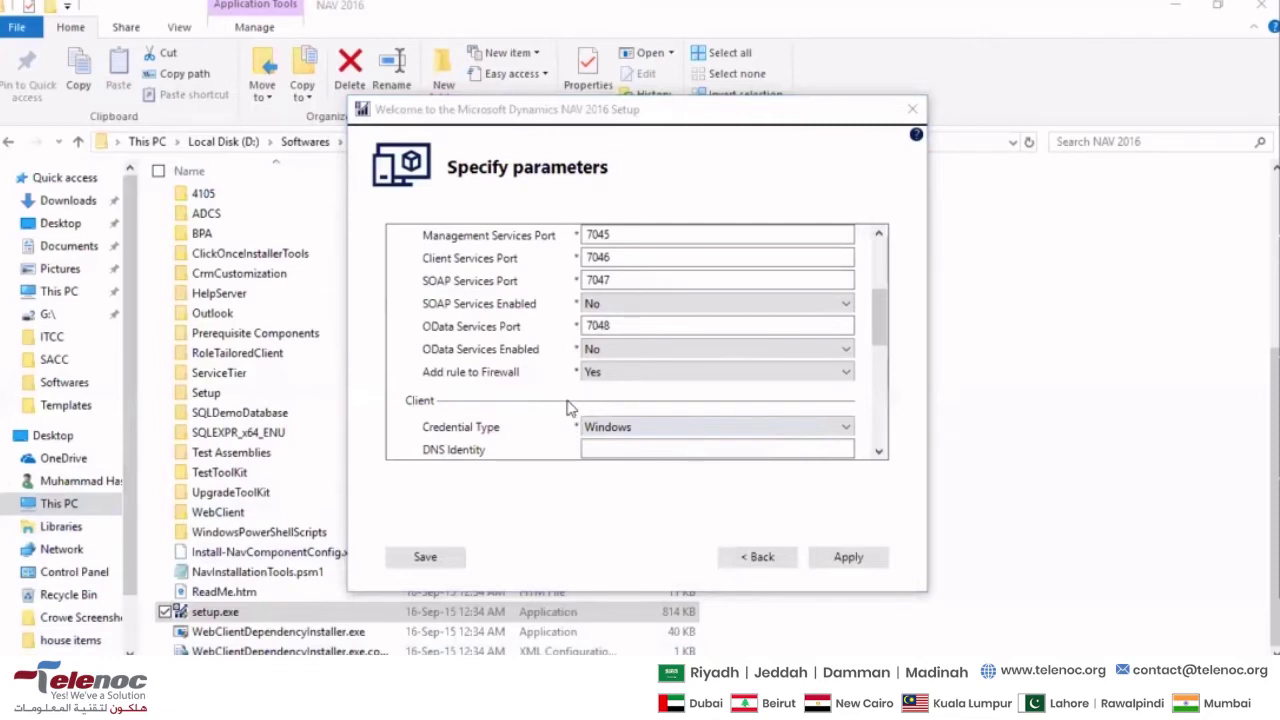
pyautogui.click(640, 427)
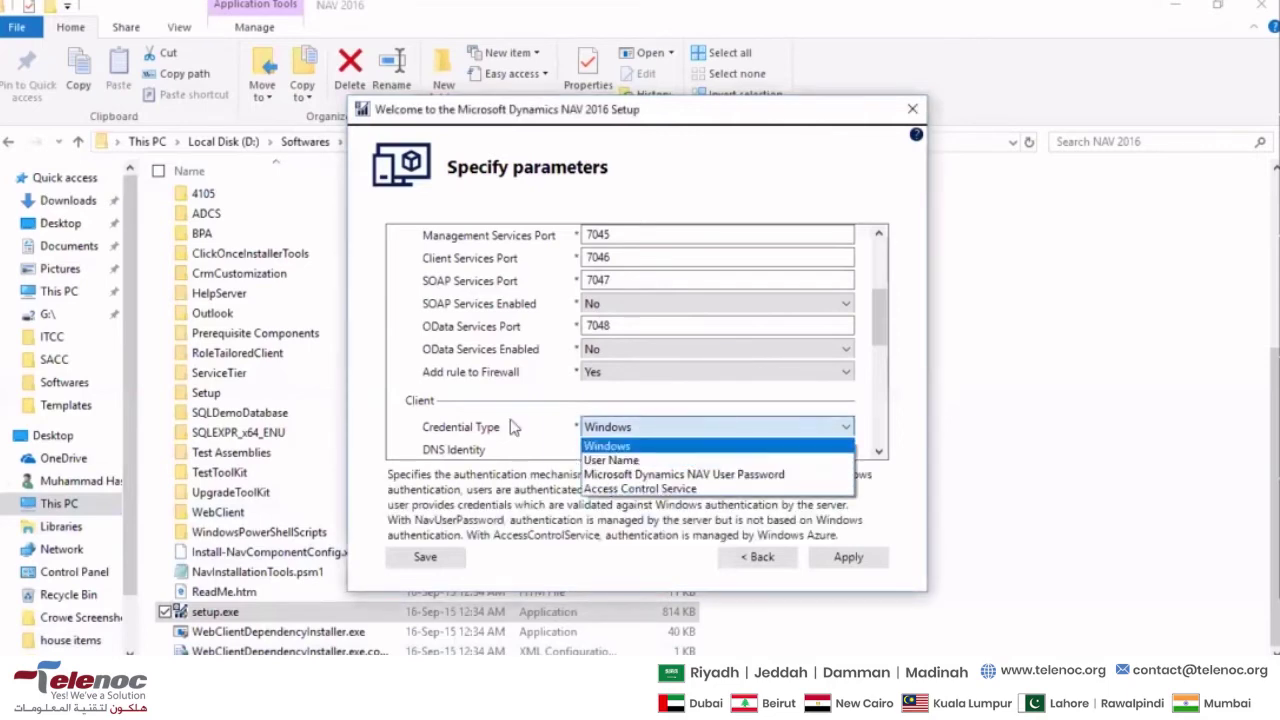
pyautogui.click(437, 408)
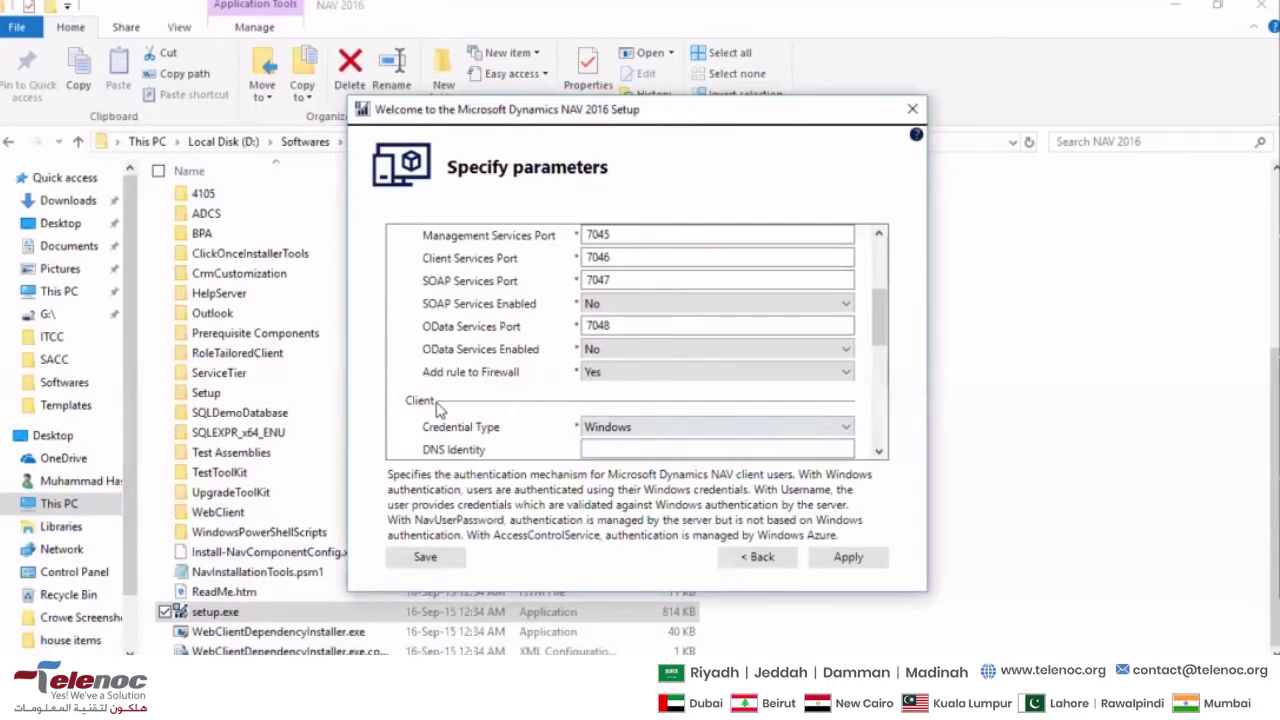
pyautogui.click(653, 426)
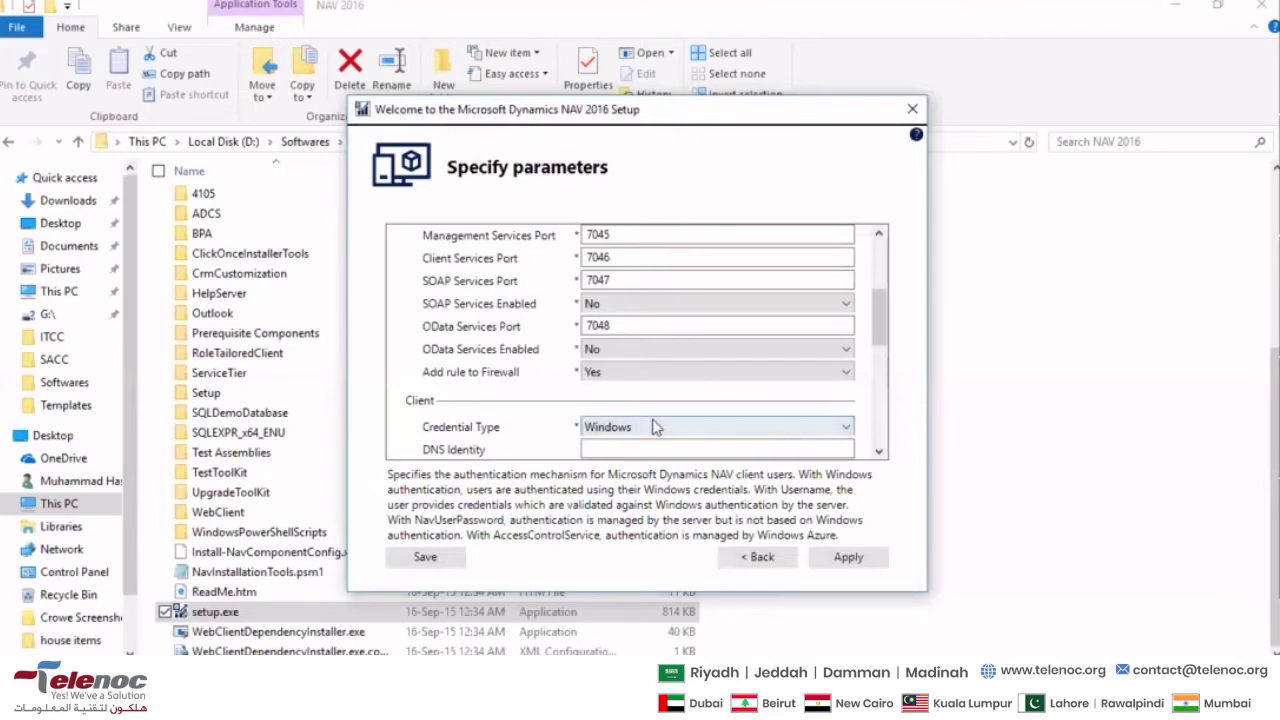
pyautogui.click(655, 426)
pyautogui.click(655, 426)
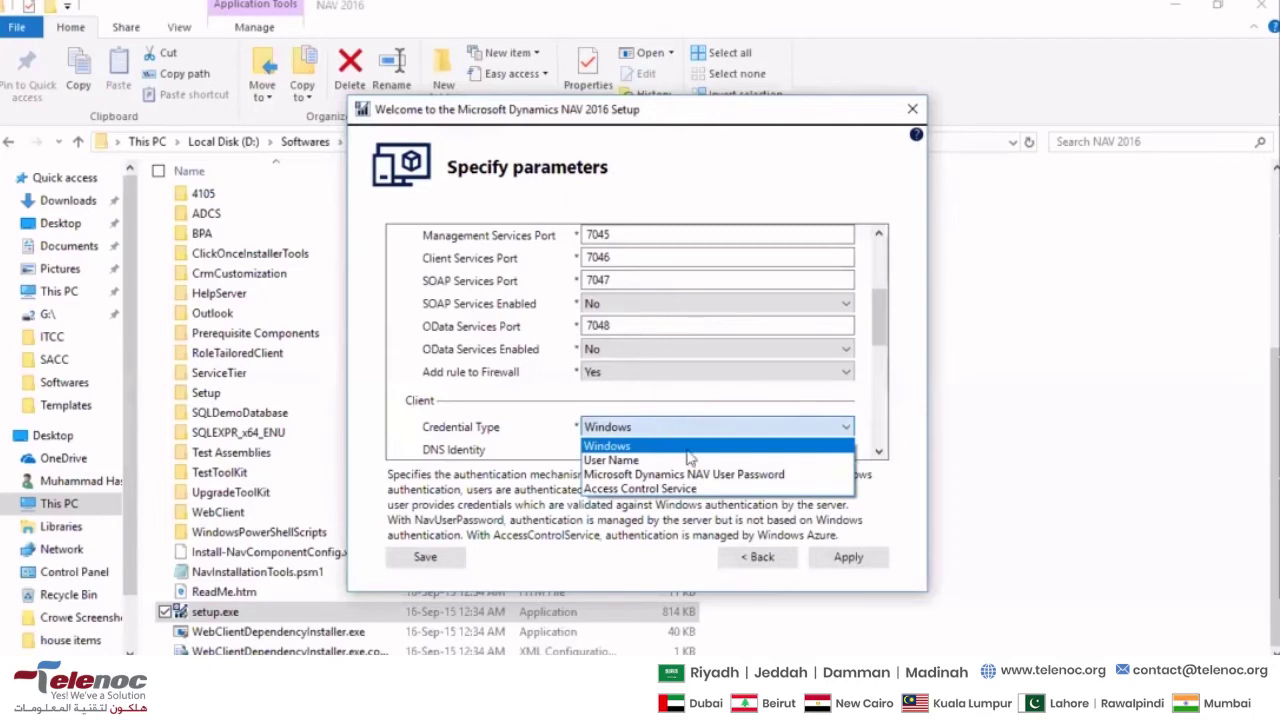
pyautogui.click(480, 387)
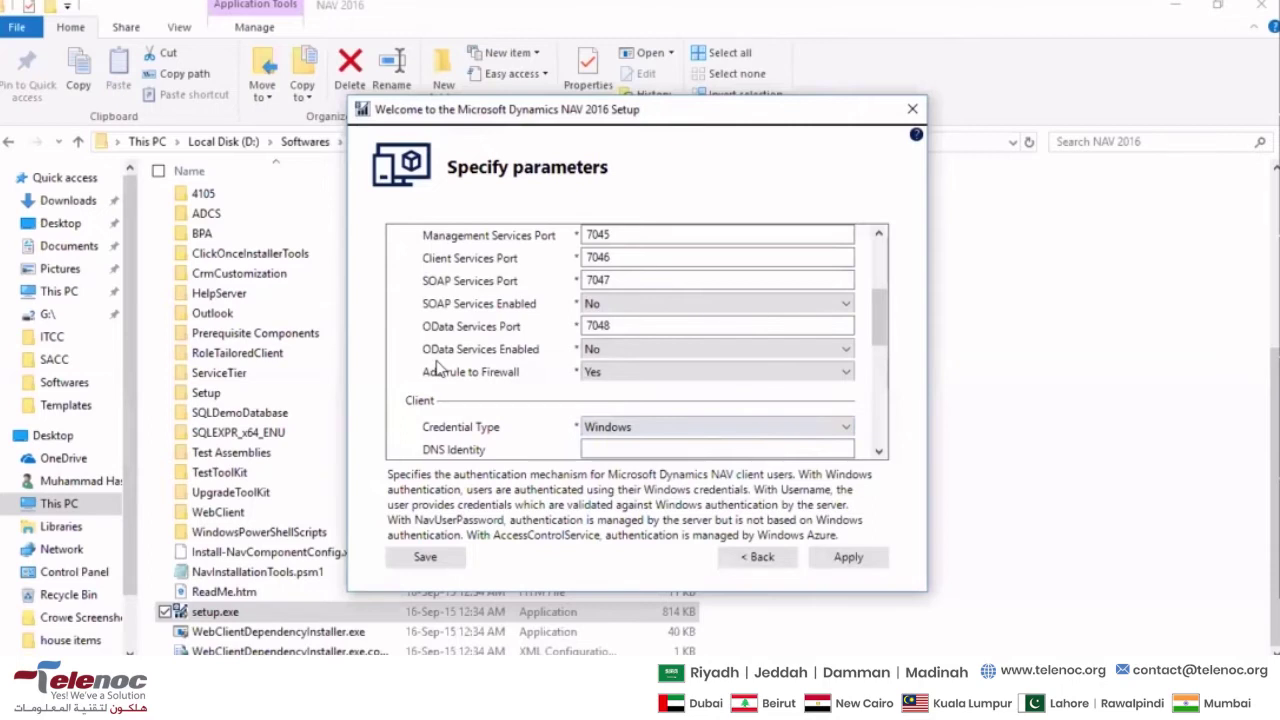
# Inspect the SQL Server and SQL Server Instance settings under SQL Server Database Components
pyautogui.scroll(-4, 436, 369)
pyautogui.scroll(2, 436, 369)
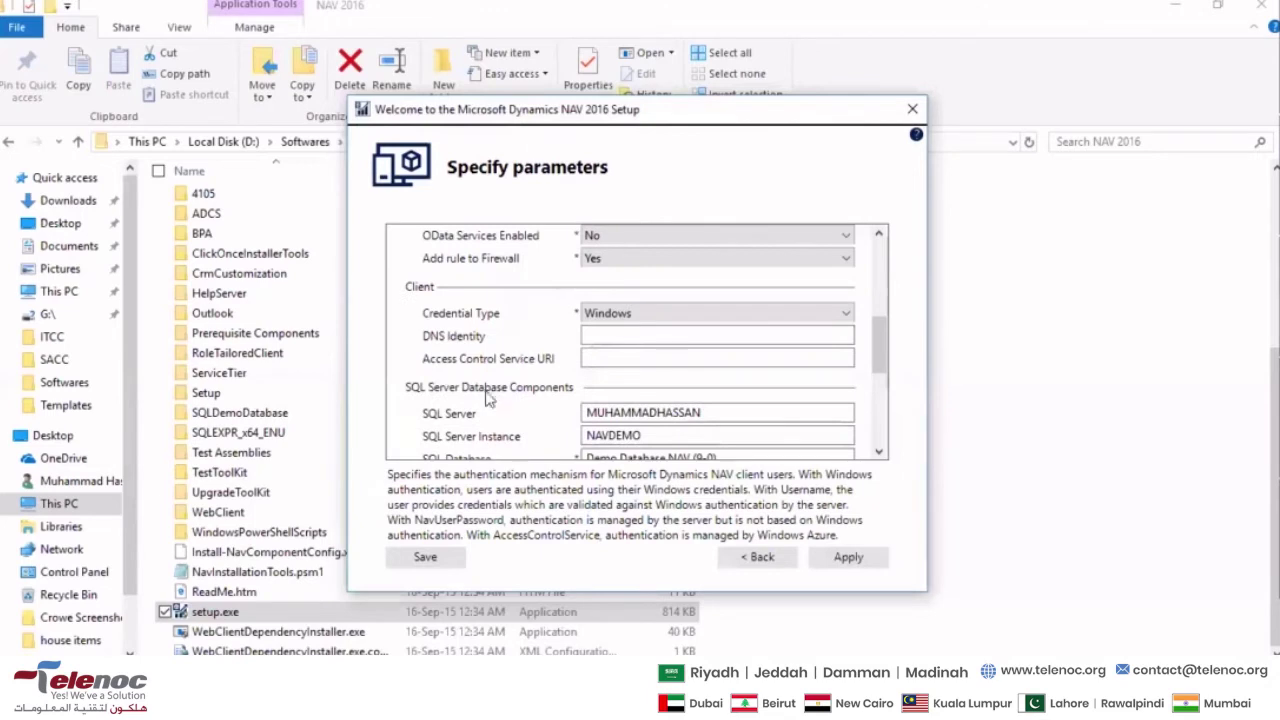
pyautogui.scroll(-3, 505, 360)
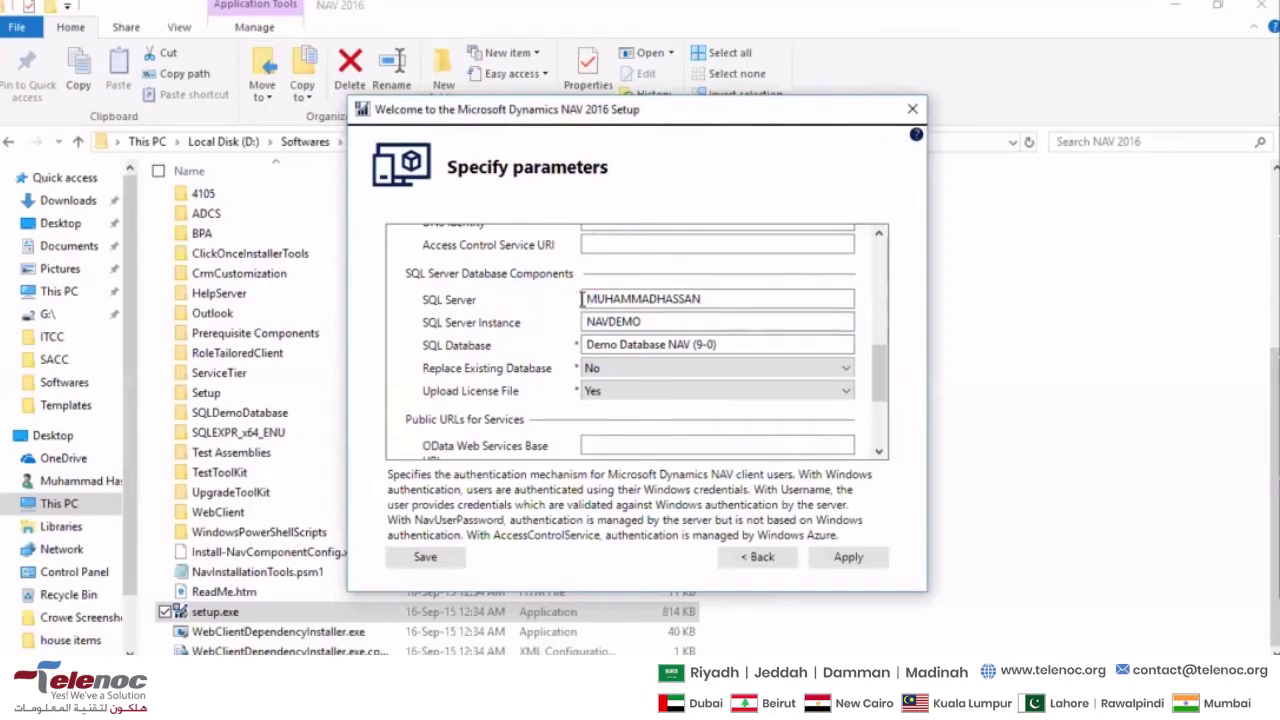
pyautogui.click(749, 298)
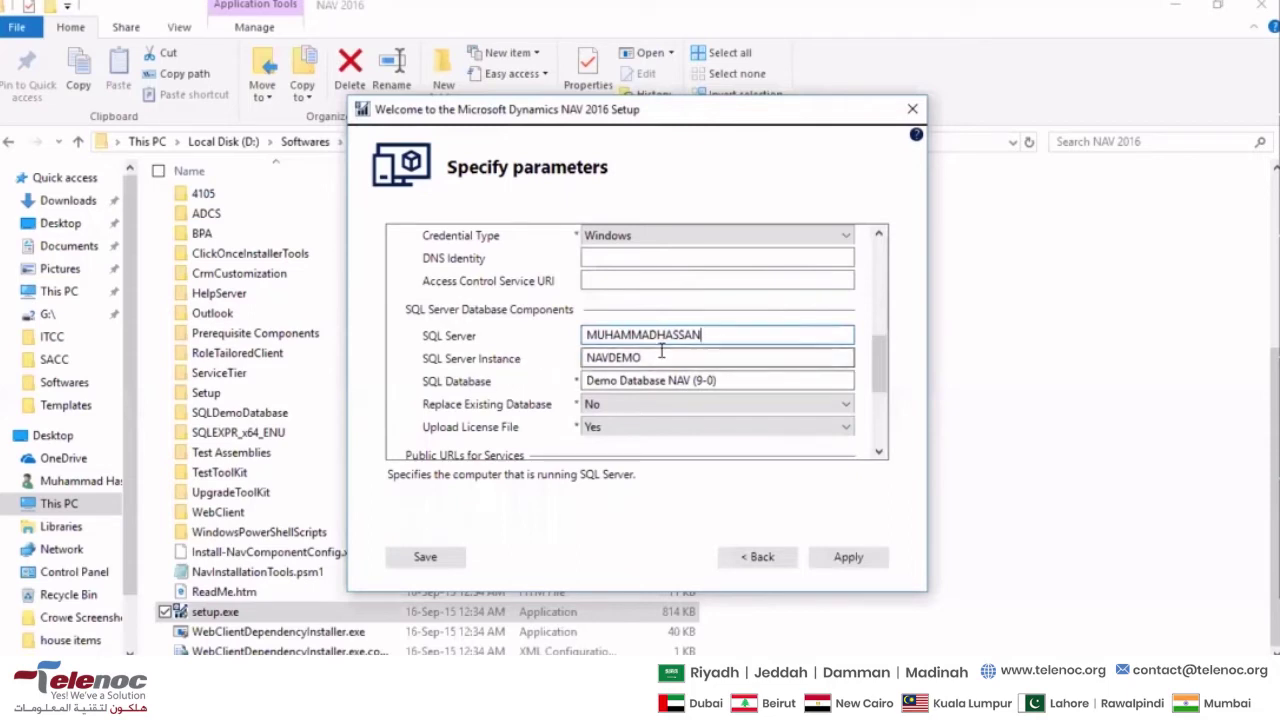
pyautogui.doubleClick(700, 335)
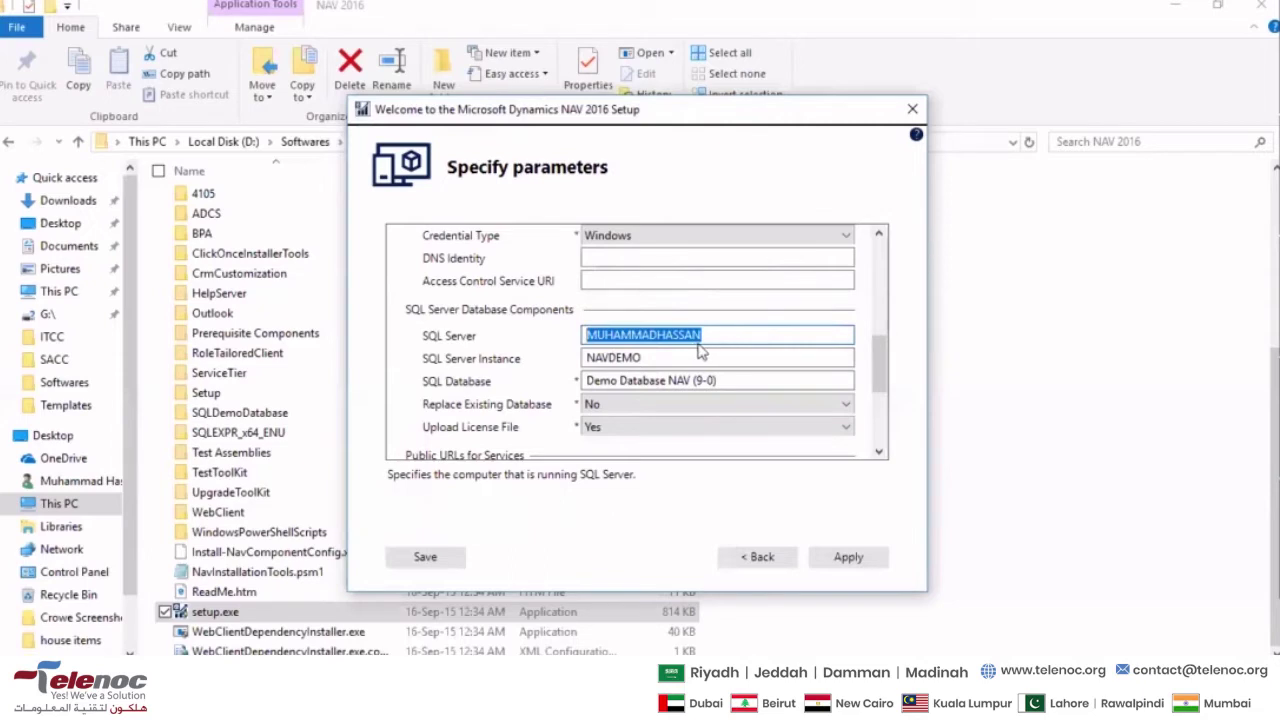
pyautogui.click(675, 358)
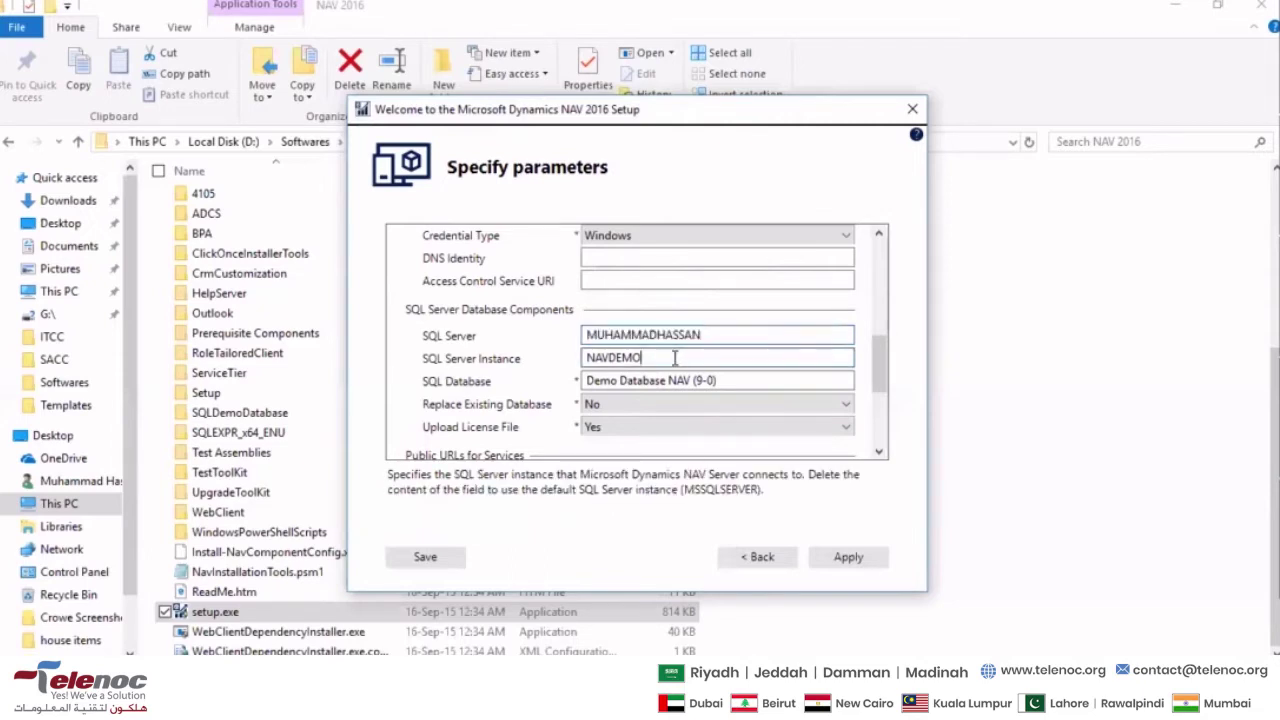
pyautogui.moveTo(637, 358); pyautogui.dragTo(562, 376)
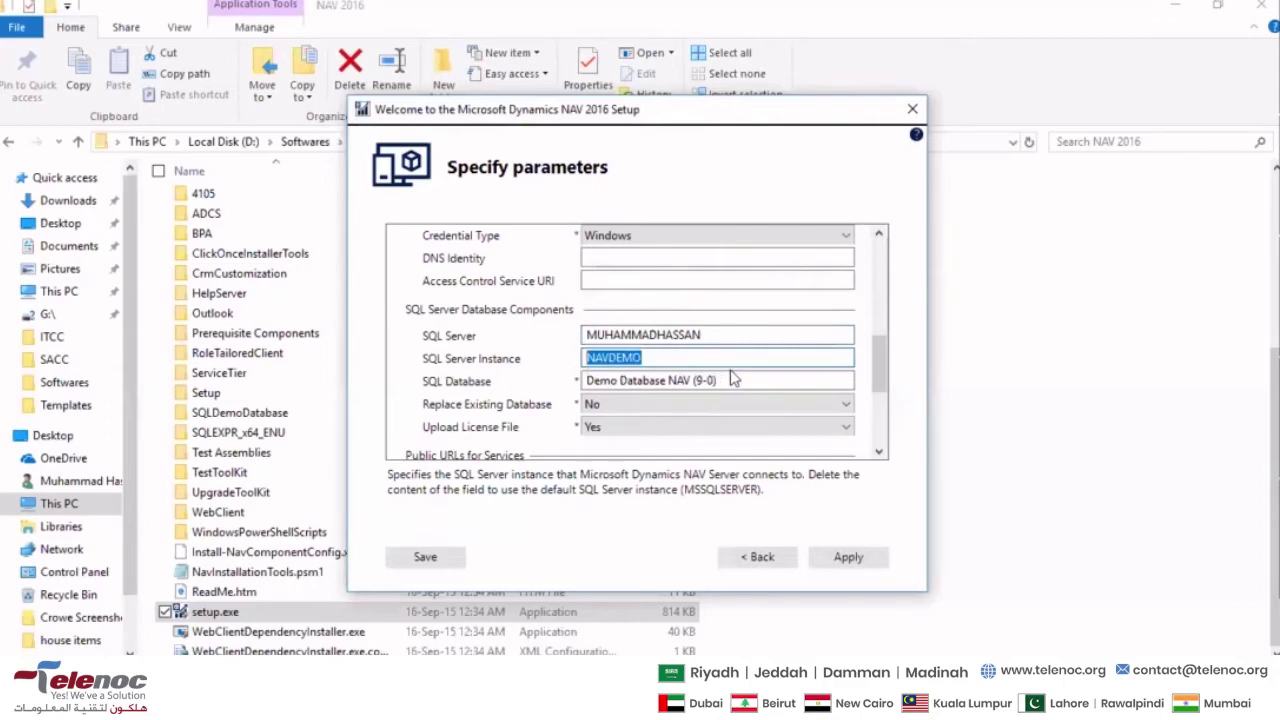
# Open SQL Server Management Studio and connect to the NAVDEMO Database Engine instance with Windows Authentication
pyautogui.rightClick(22, 690)
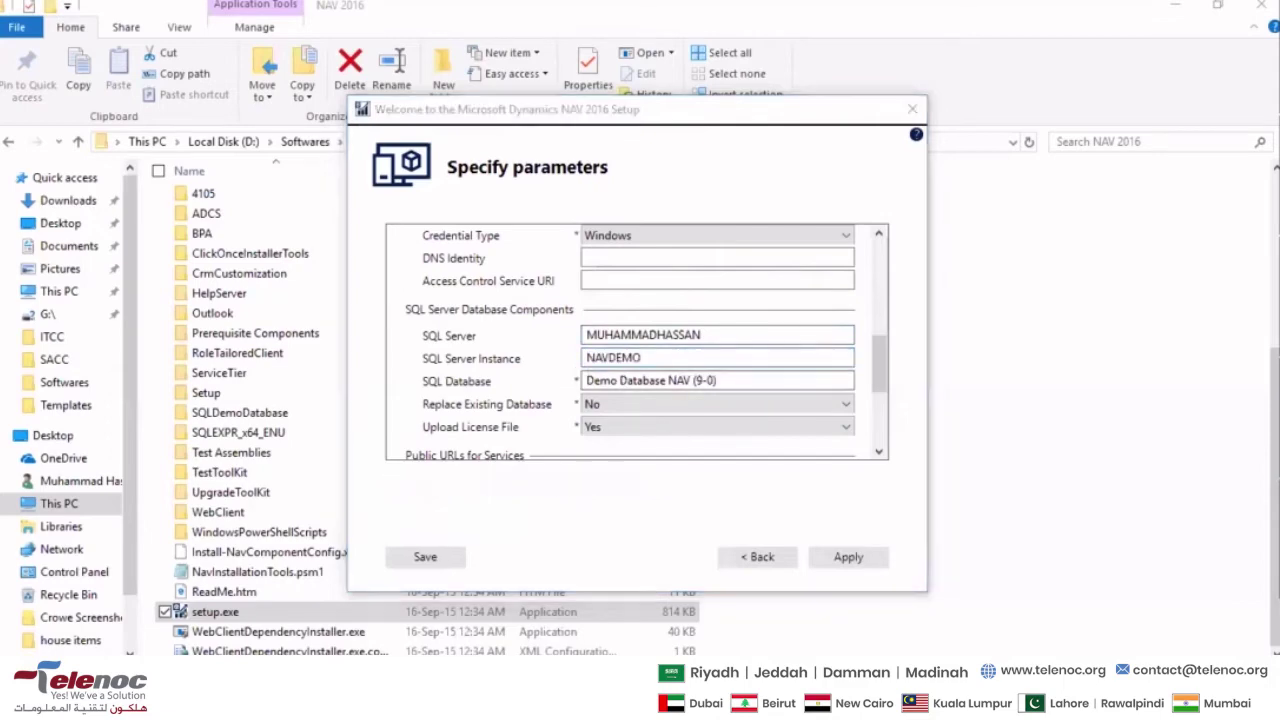
pyautogui.click(80, 625)
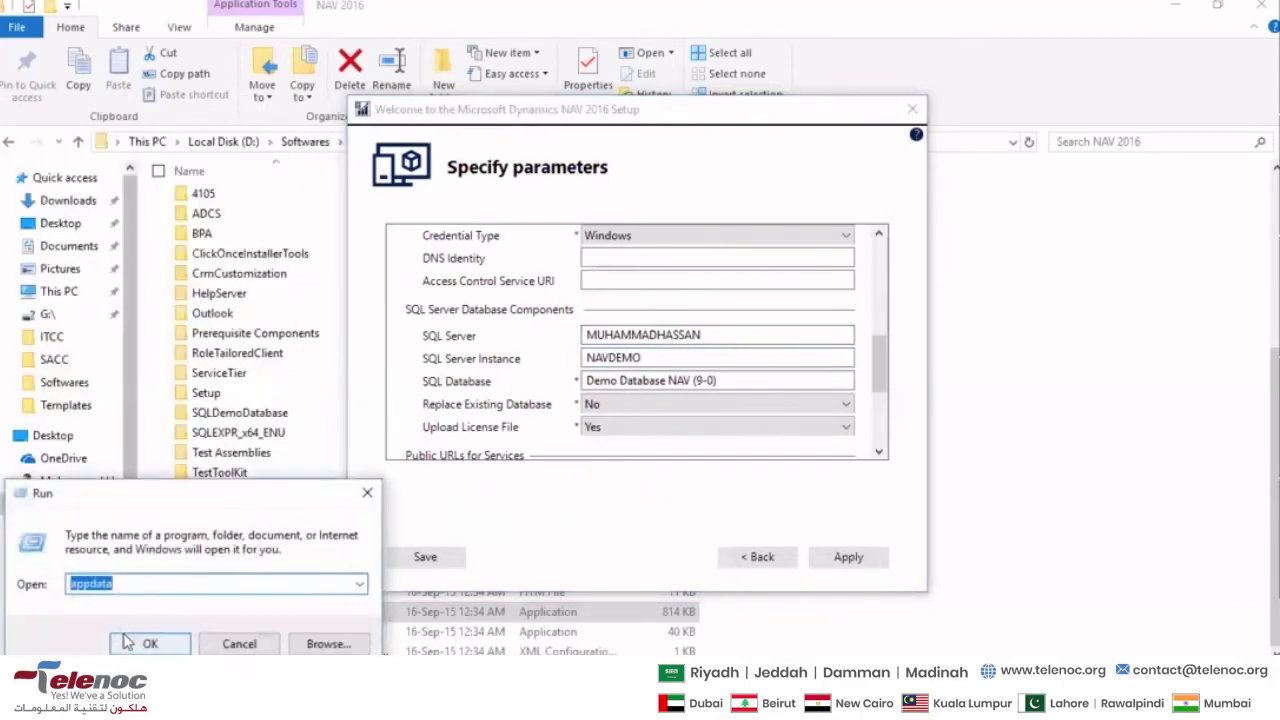
pyautogui.write('temp')
pyautogui.click(127, 642)
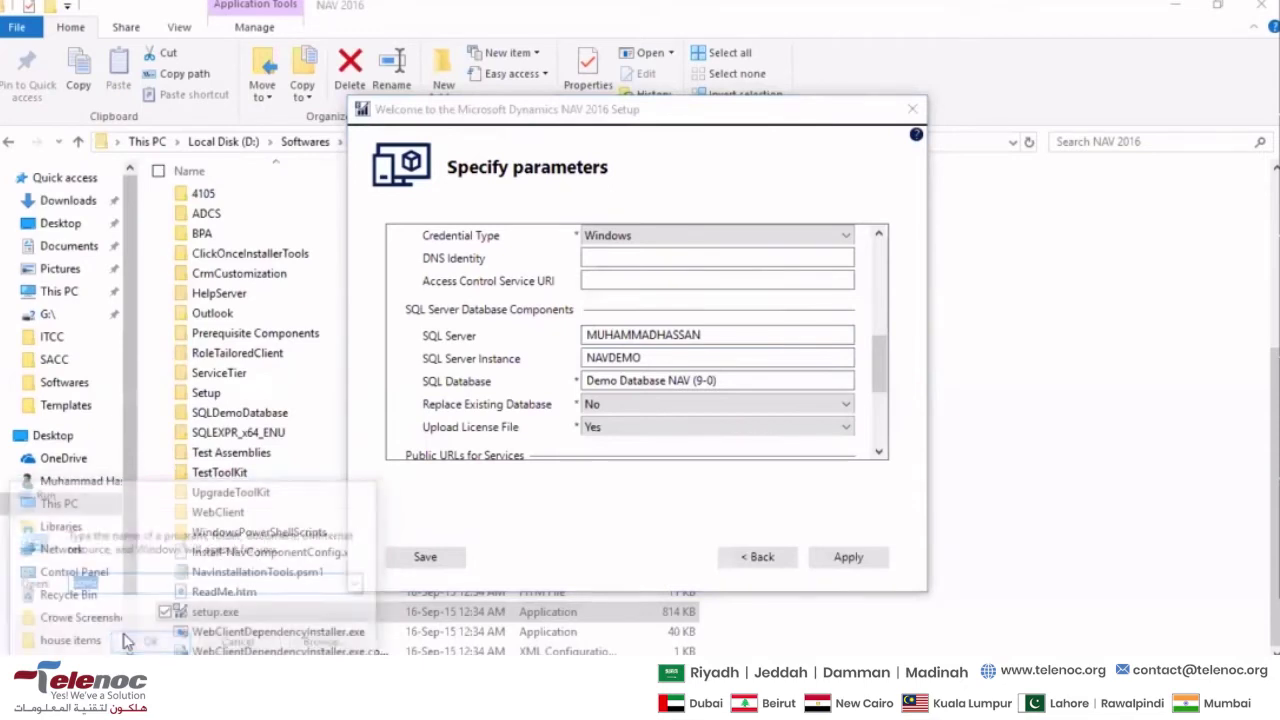
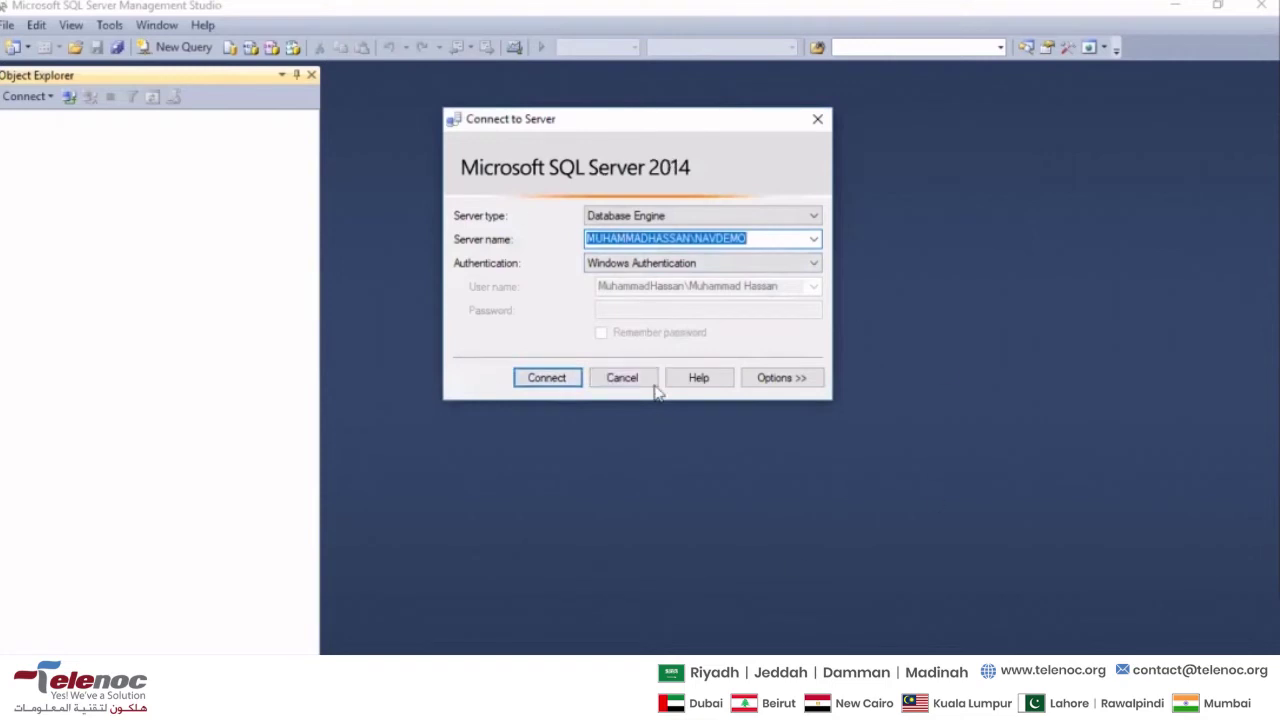
pyautogui.click(543, 381)
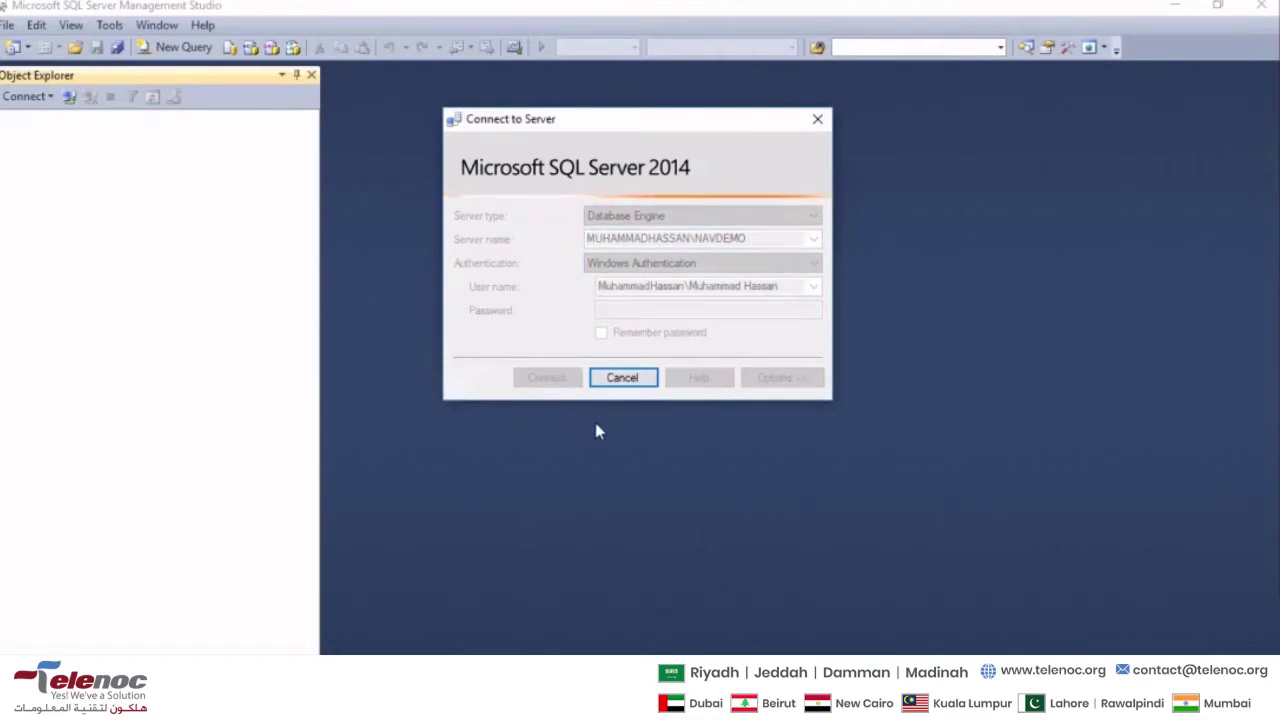
pyautogui.click(600, 376)
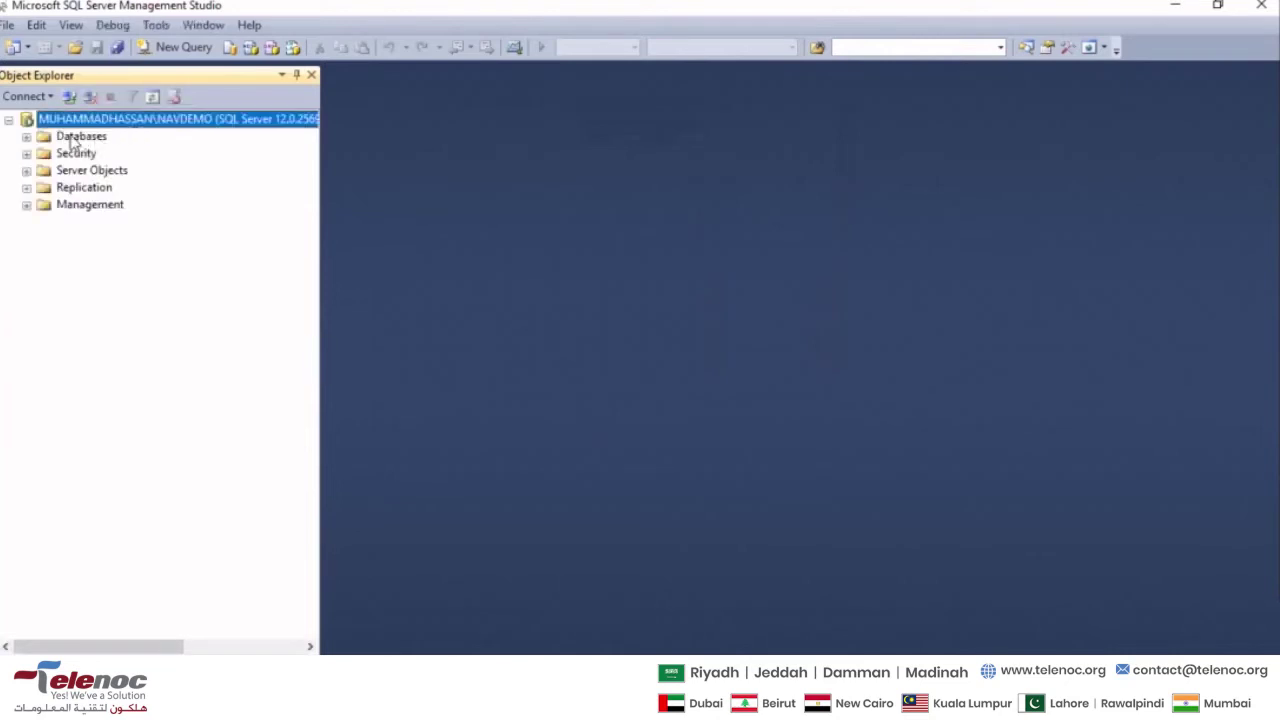
pyautogui.click(68, 135)
pyautogui.click(70, 123)
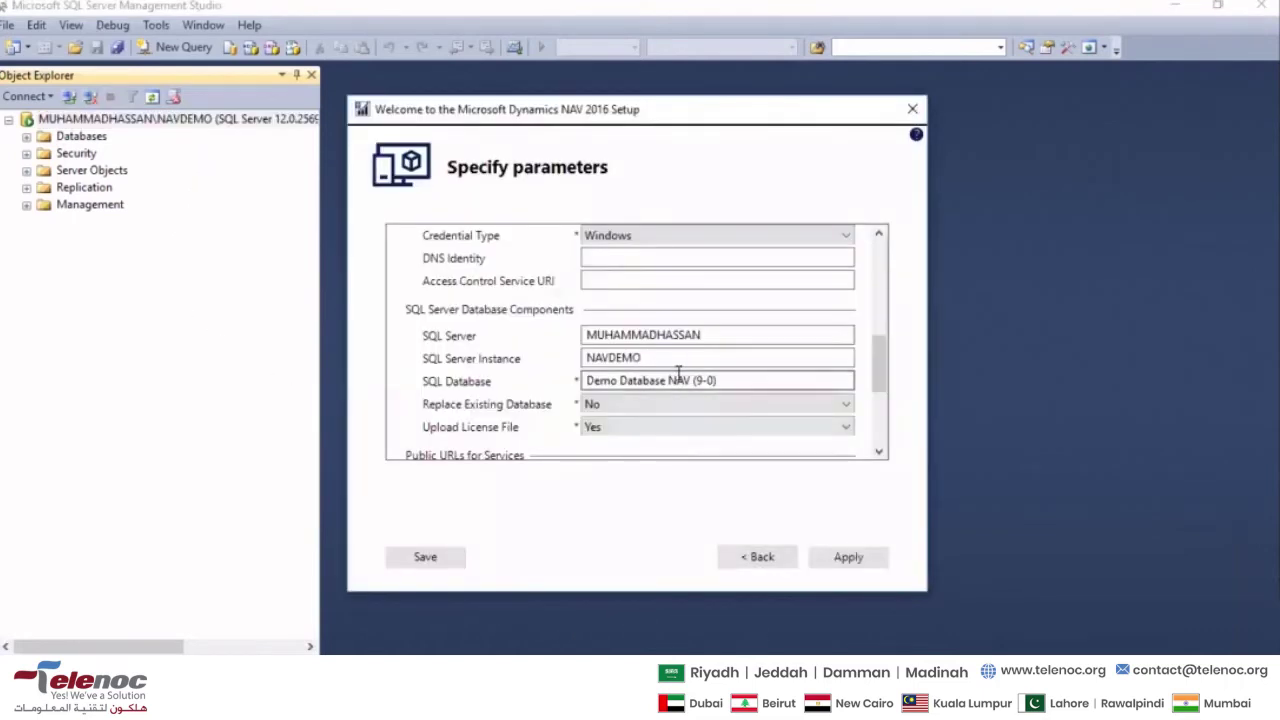
# Switch back to the NAV 2016 setup and check the SQL Server Instance and SQL Database names
pyautogui.click(662, 358)
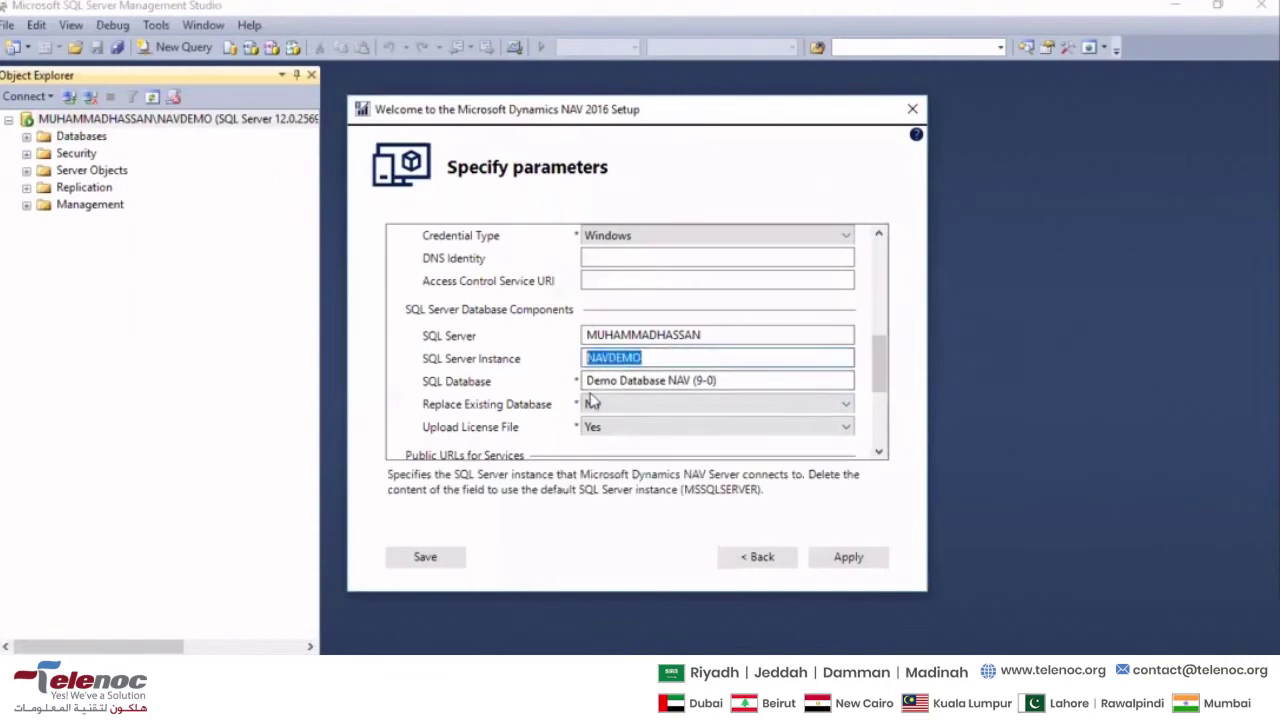
pyautogui.click(655, 358)
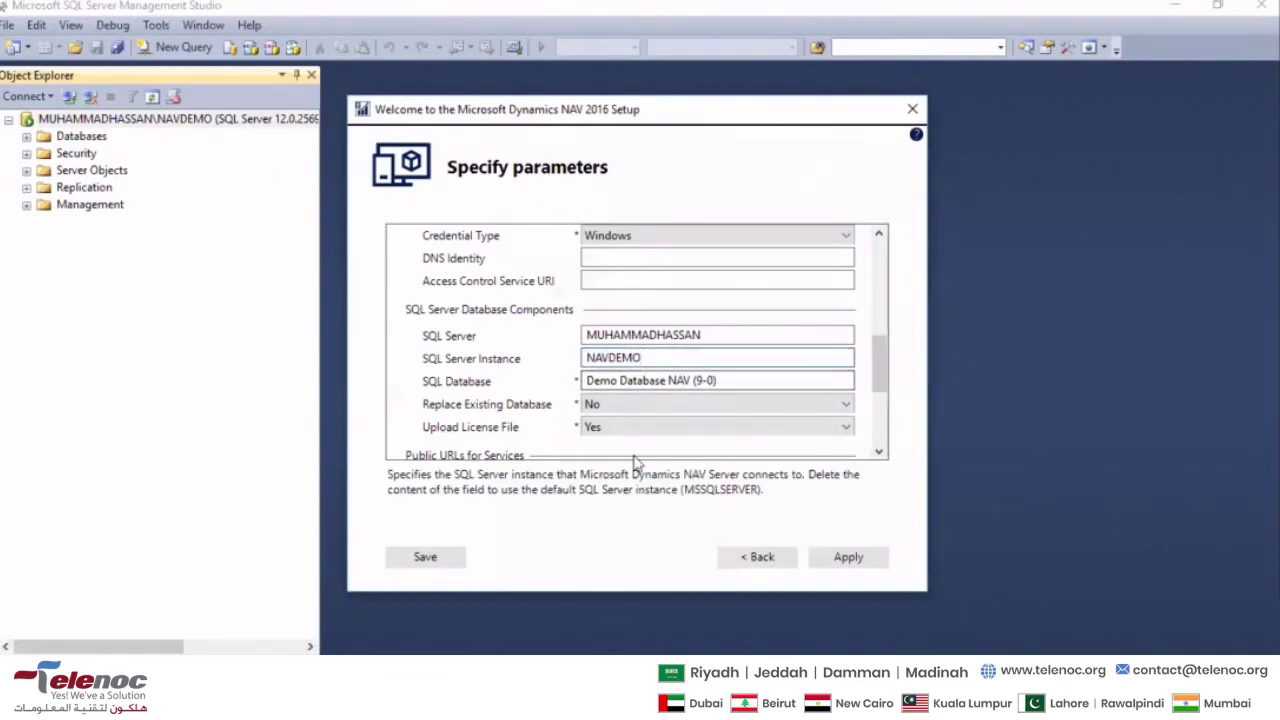
pyautogui.moveTo(743, 380); pyautogui.dragTo(580, 372)
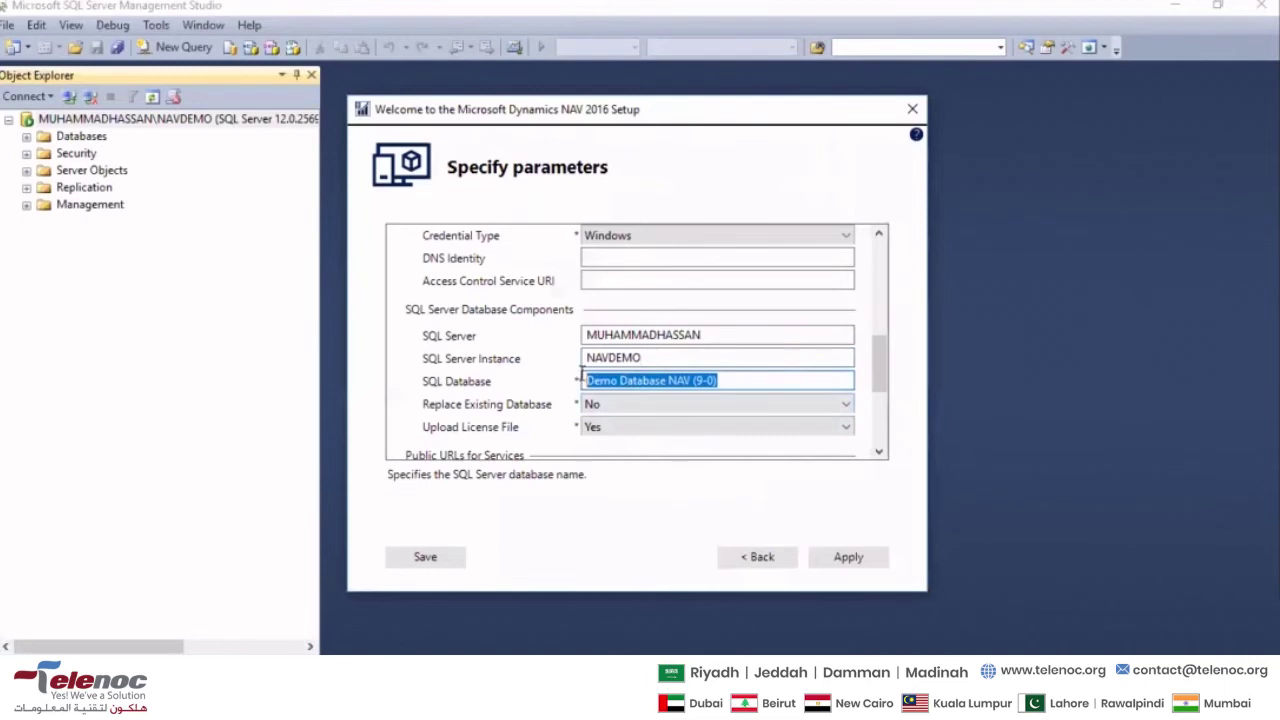
# Switch to SQL Server Management Studio, expand the instance's Databases and inspect the name of the Demo Database NAV (11-0) entry
pyautogui.click(29, 145)
pyautogui.click(27, 137)
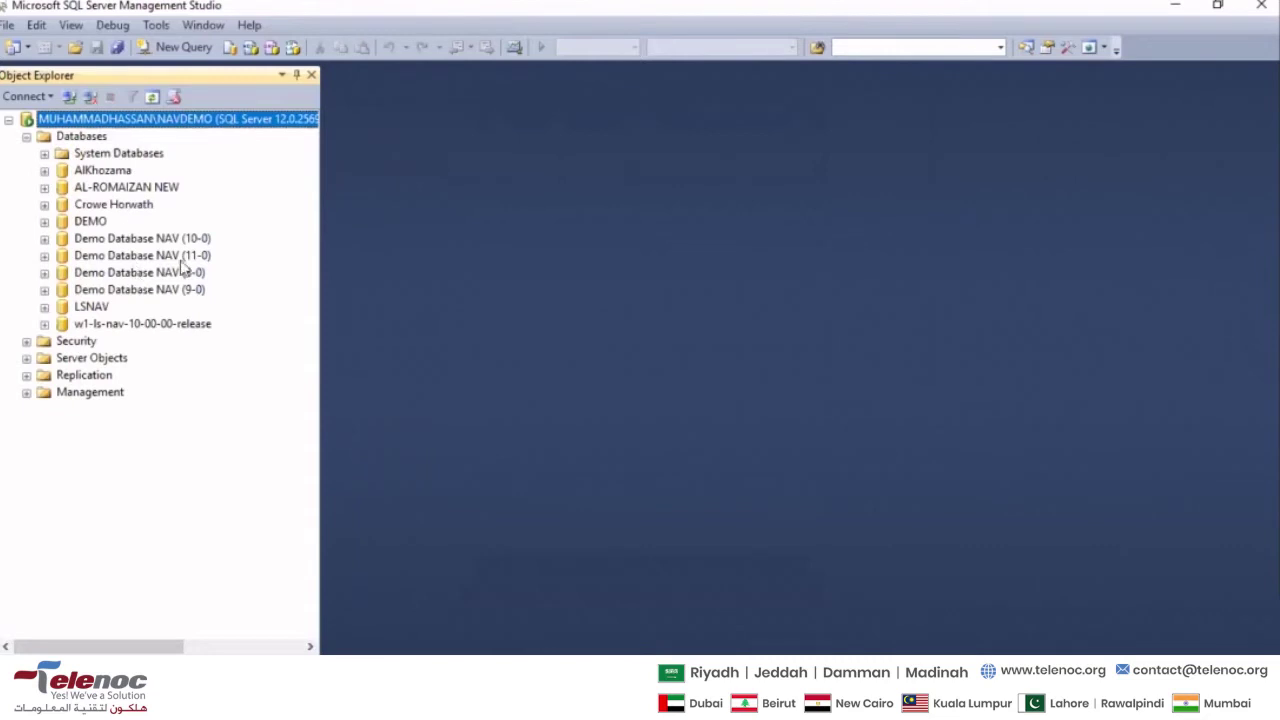
pyautogui.click(180, 262)
pyautogui.press('F2')
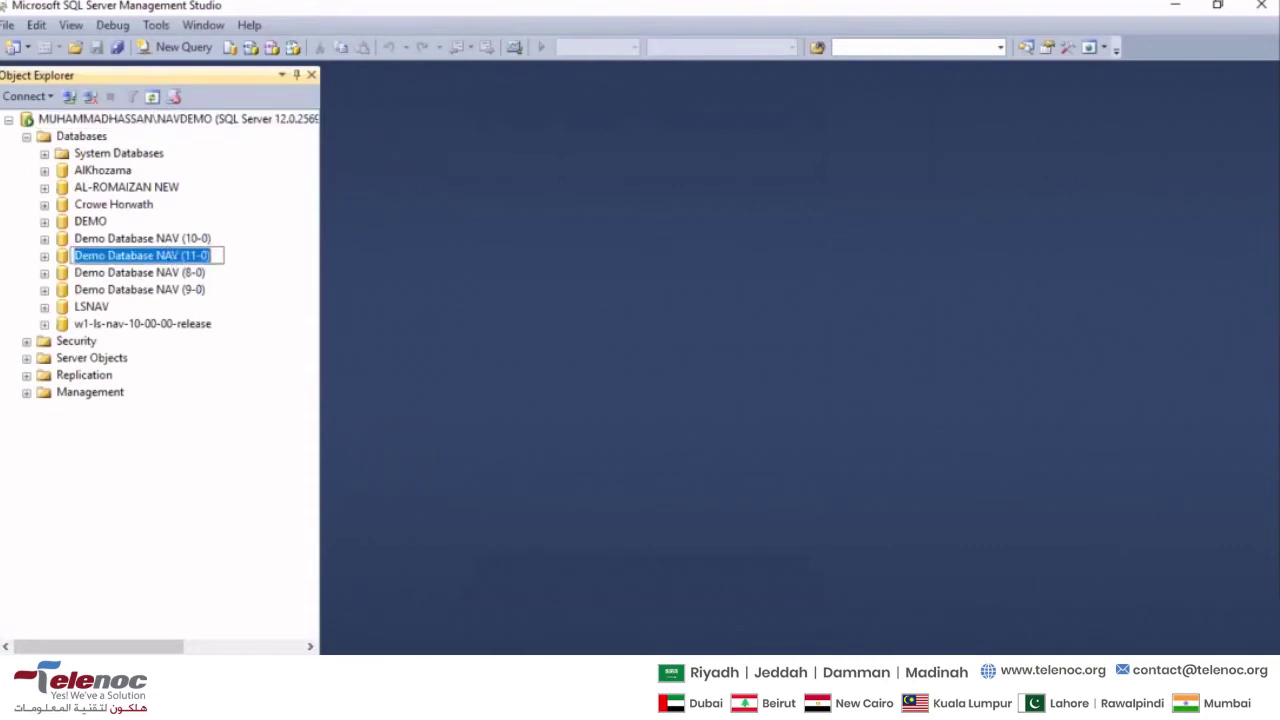
# Return to the NAV 2016 setup and compare its SQL Database and SQL Server Instance values with the existing databases
pyautogui.hotkey('alt', 'Tab')
pyautogui.moveTo(718, 383); pyautogui.dragTo(536, 394)
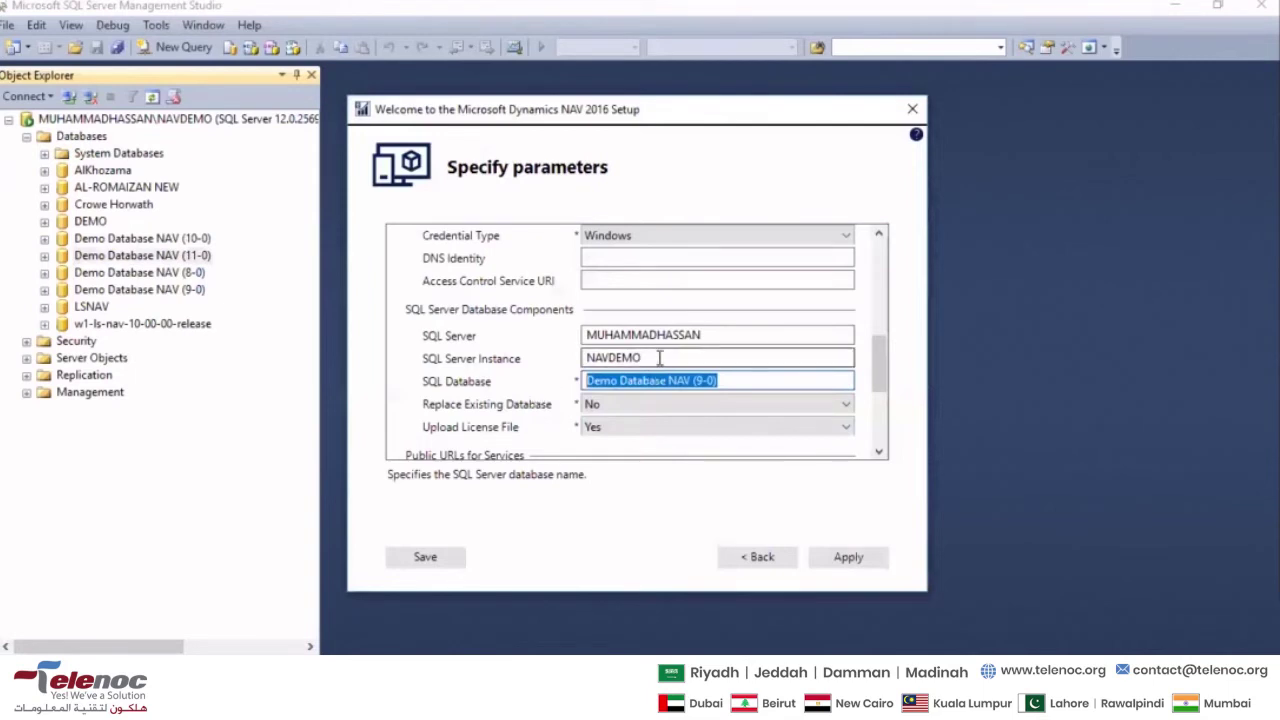
pyautogui.moveTo(682, 358); pyautogui.dragTo(408, 384)
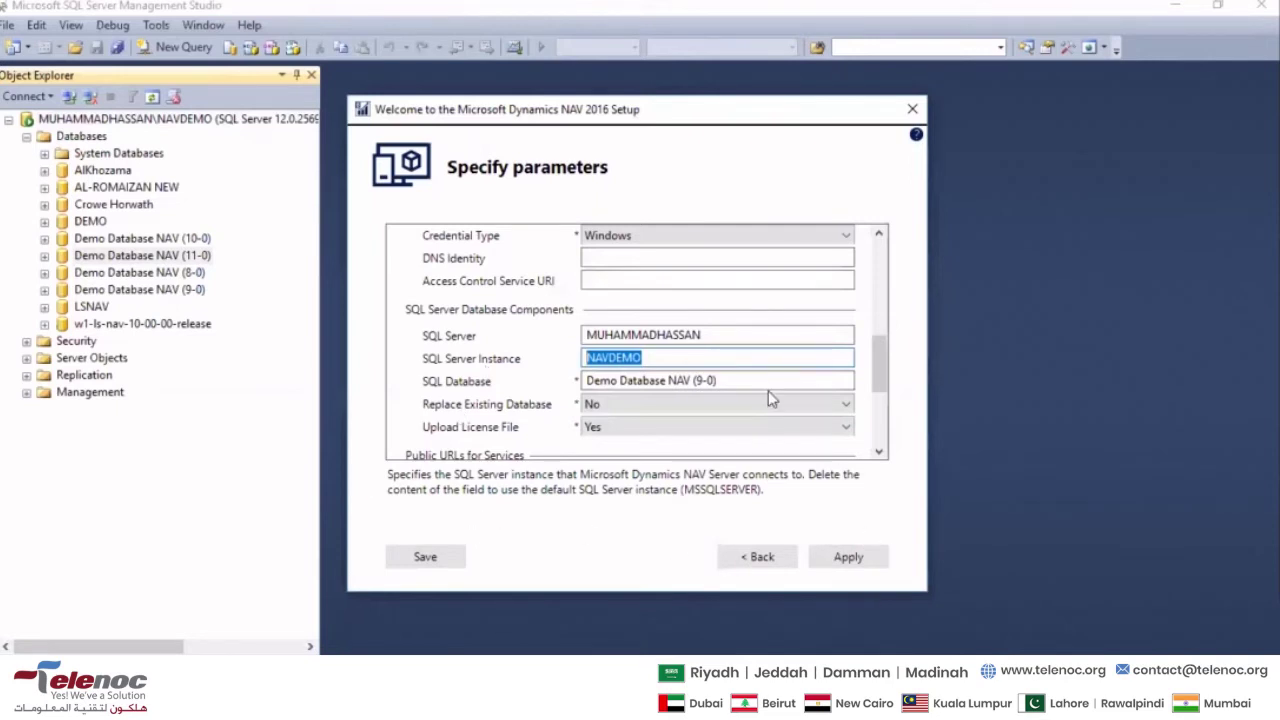
# Examine the Credential Type options in the Client parameters and keep Windows selected
pyautogui.scroll(5, 489, 363)
pyautogui.scroll(-2, 494, 365)
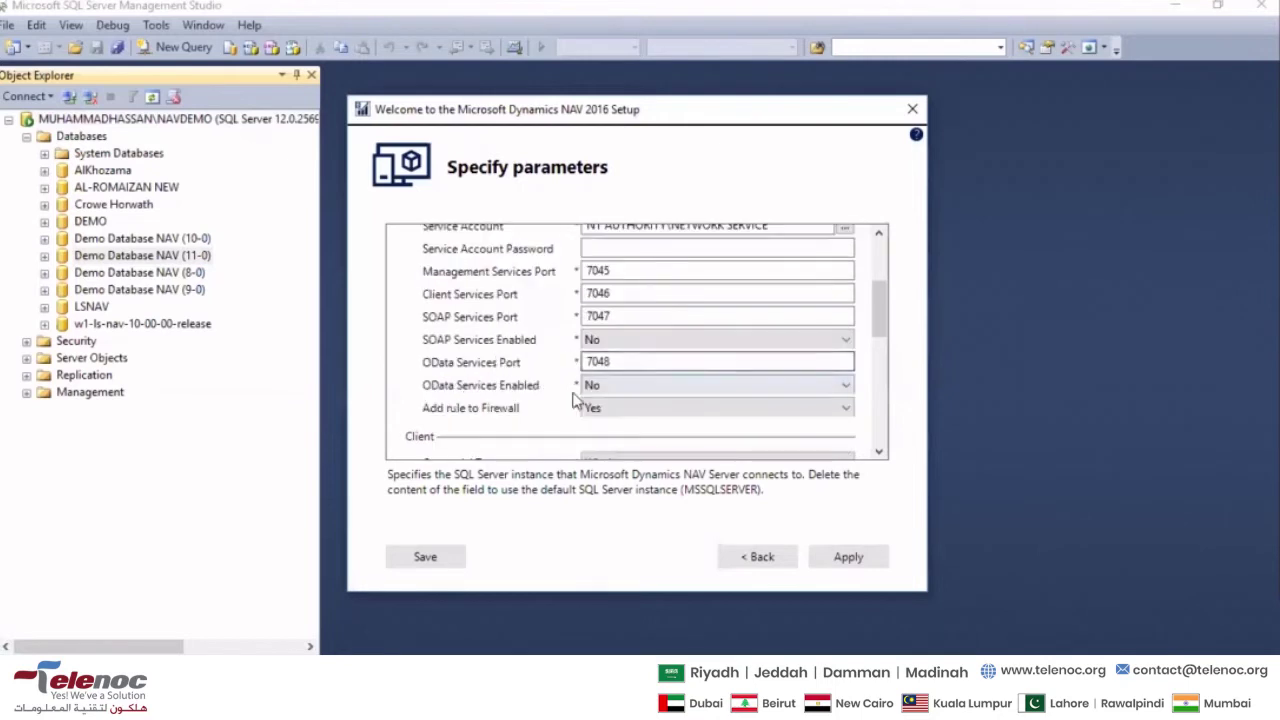
pyautogui.scroll(-2, 512, 400)
pyautogui.click(620, 349)
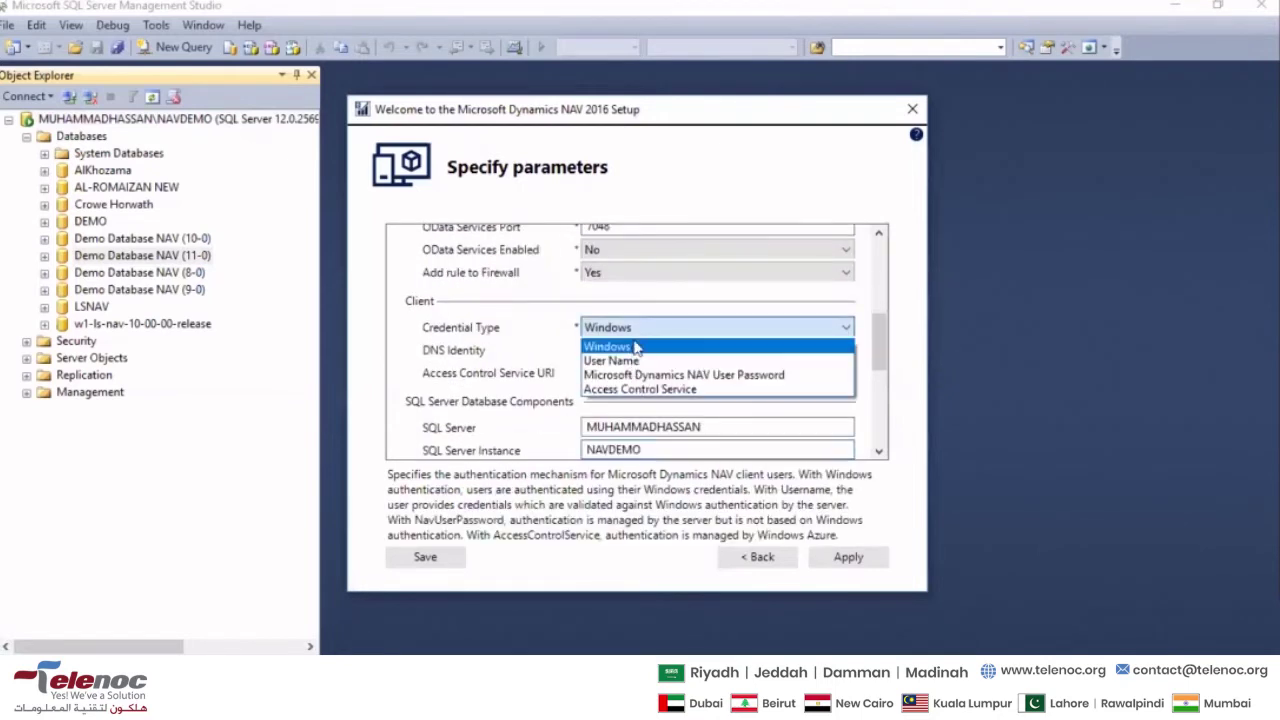
pyautogui.click(617, 343)
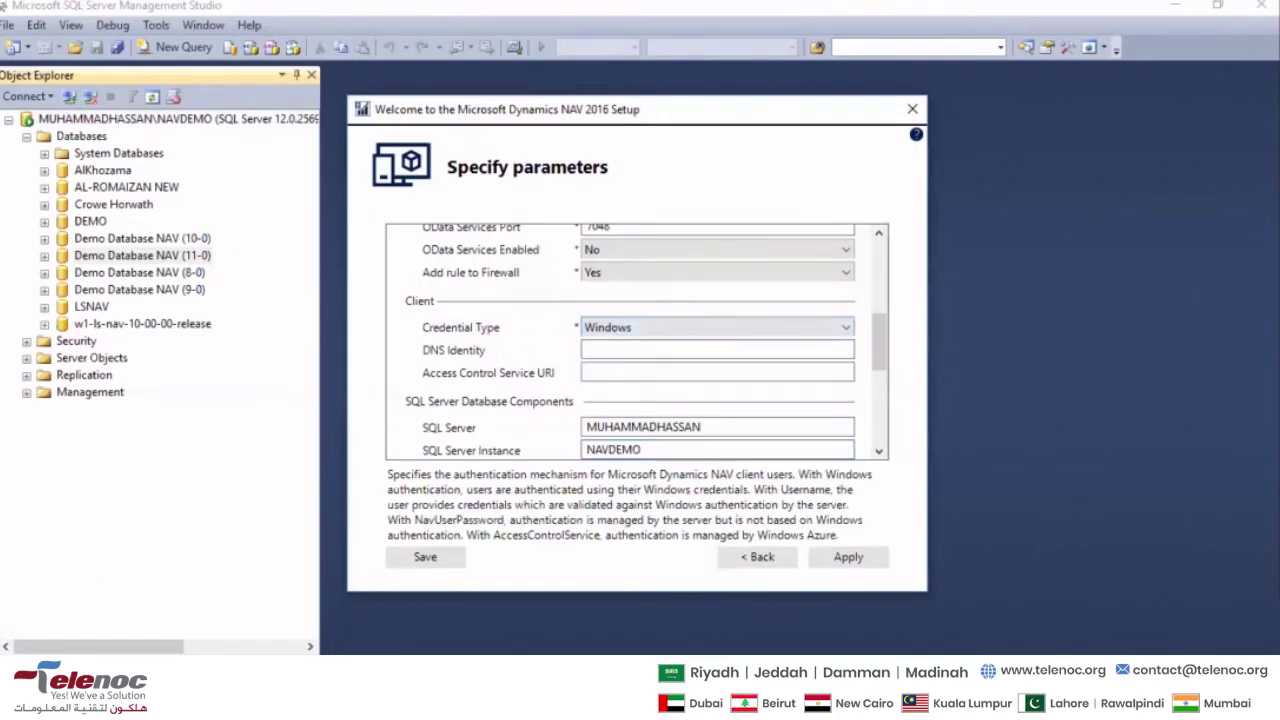
pyautogui.press('super')
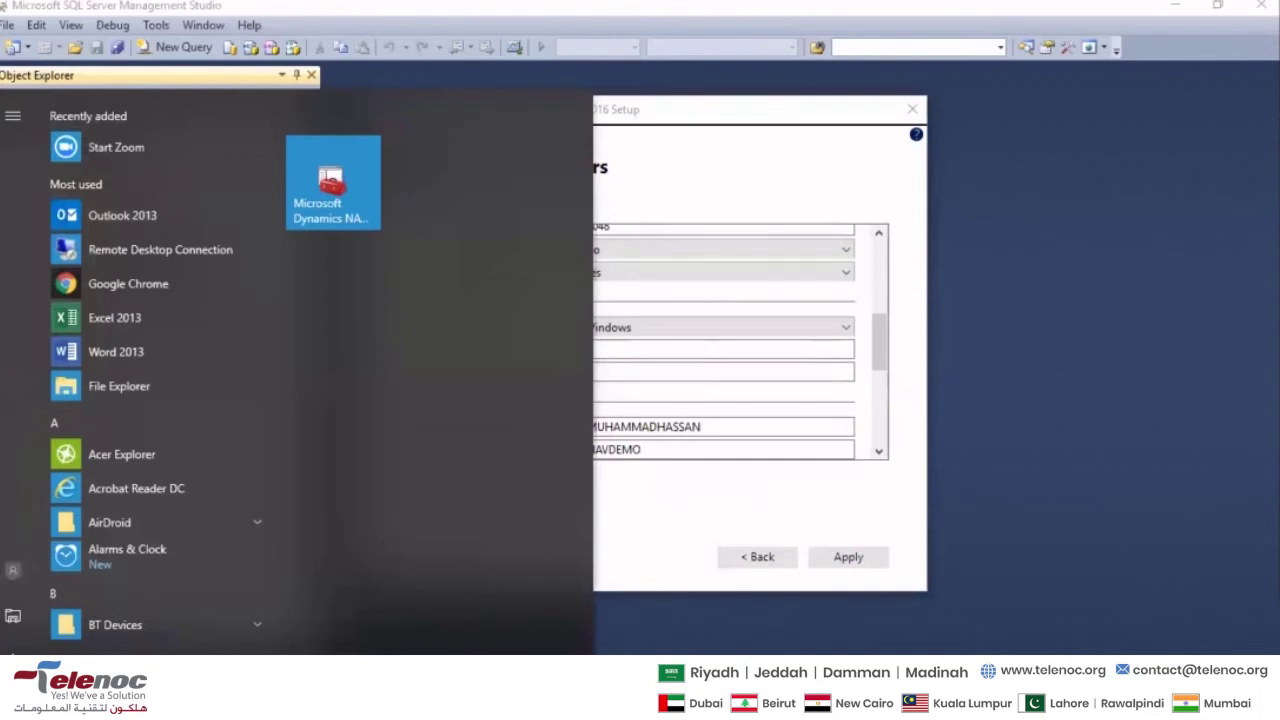
pyautogui.press('Escape')
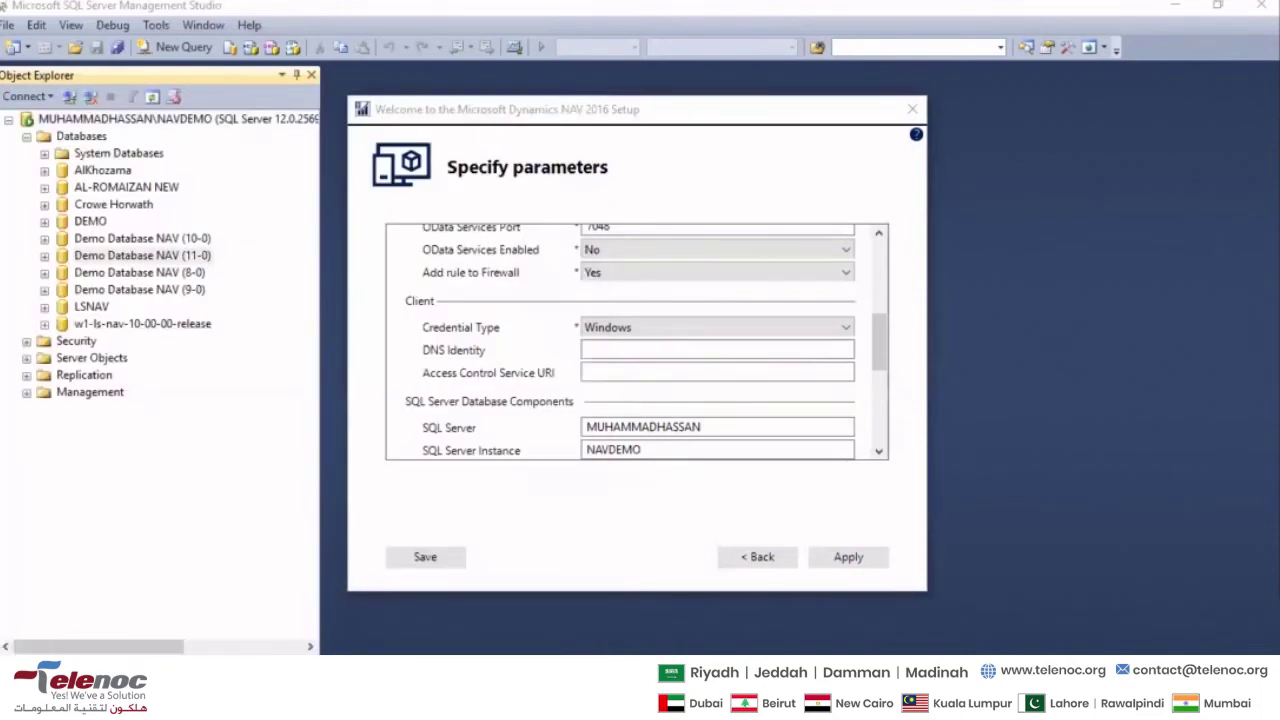
pyautogui.press('super')
pyautogui.press('Escape')
# Set the client Credential Type to User Name and check the descriptions of DNS Identity and Access Control Service URI
pyautogui.click(671, 328)
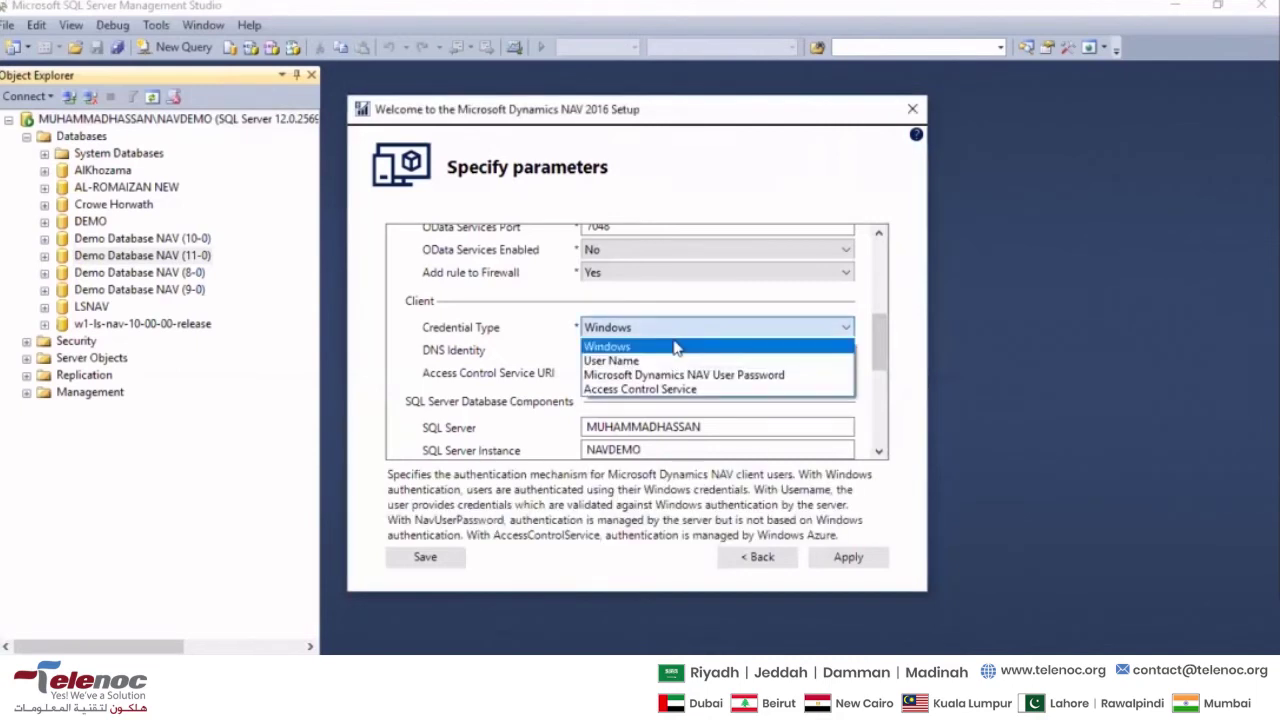
pyautogui.click(605, 360)
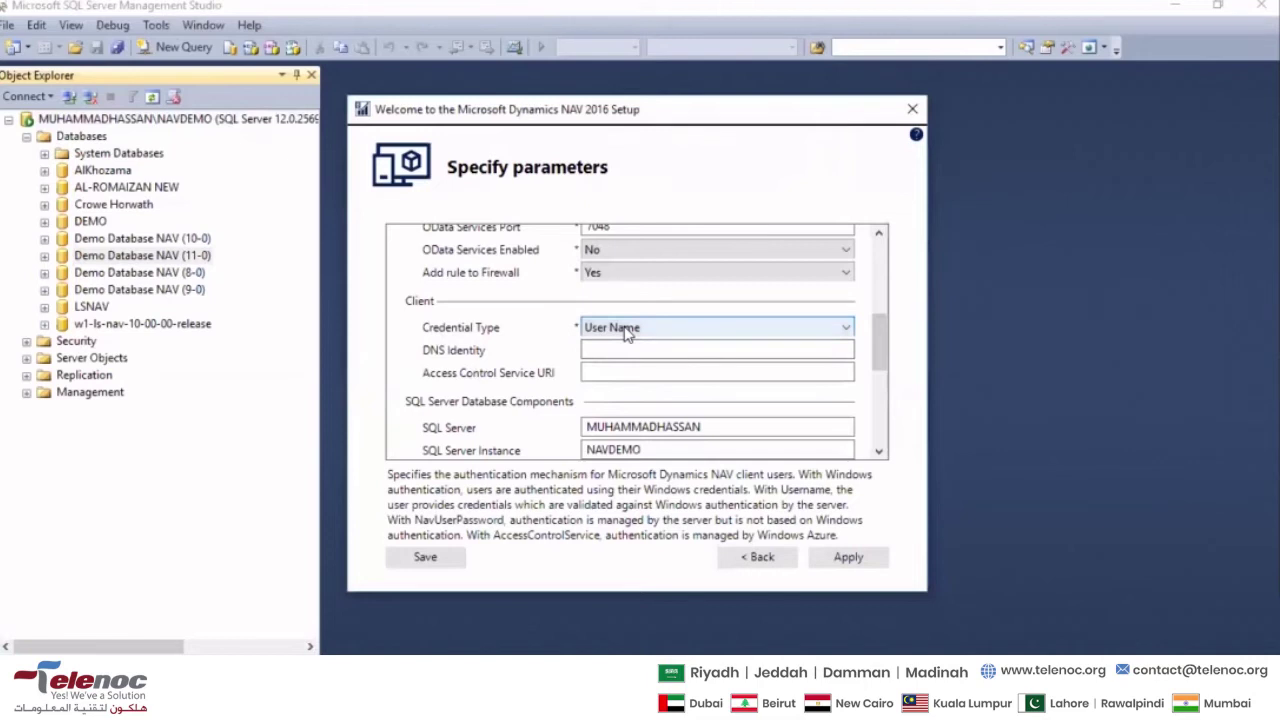
pyautogui.scroll(1, 628, 333)
pyautogui.scroll(-1, 646, 327)
pyautogui.click(638, 351)
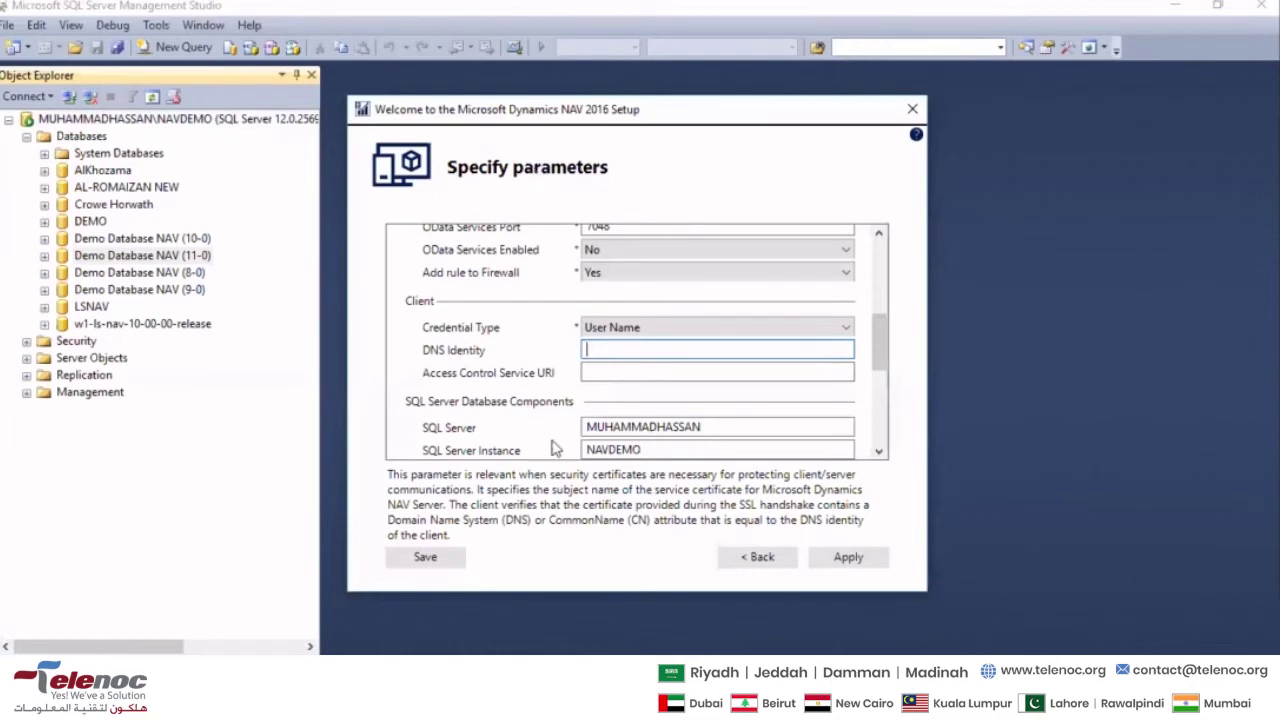
pyautogui.click(651, 371)
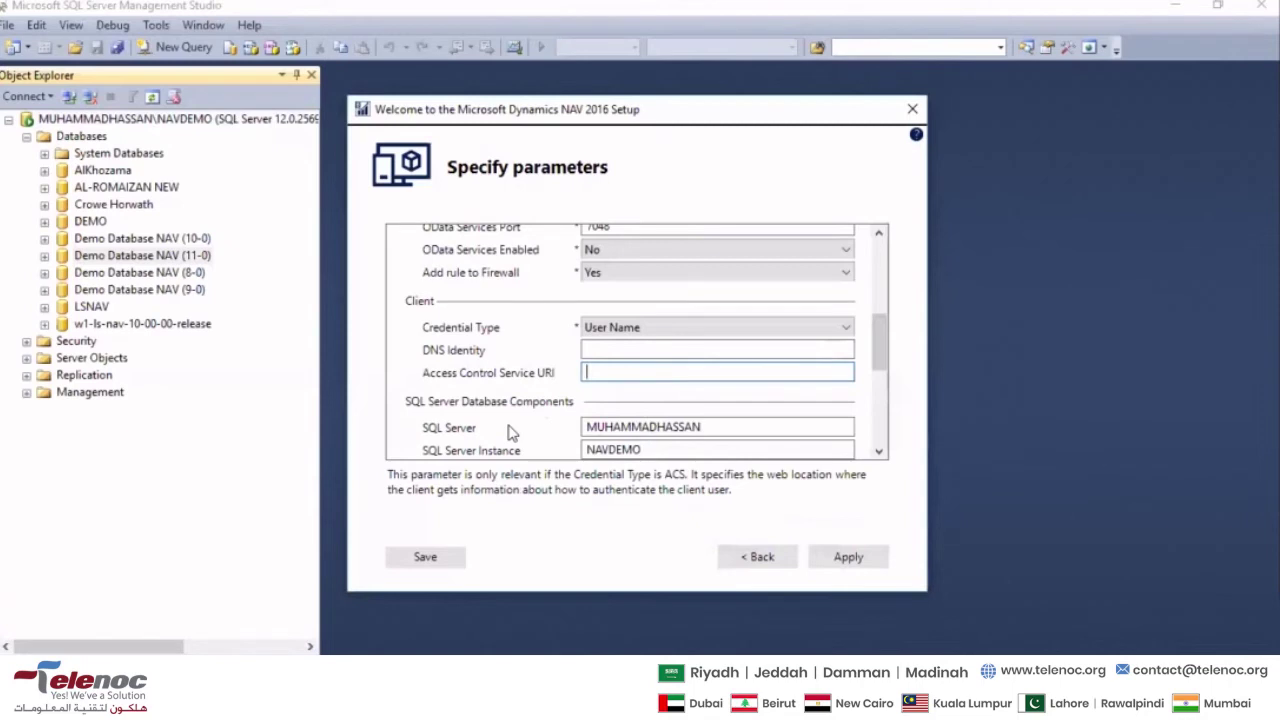
# Examine the descriptions of the Management Services Port and Client Services Port in the Server parameters
pyautogui.scroll(3, 500, 415)
pyautogui.scroll(-2, 500, 355)
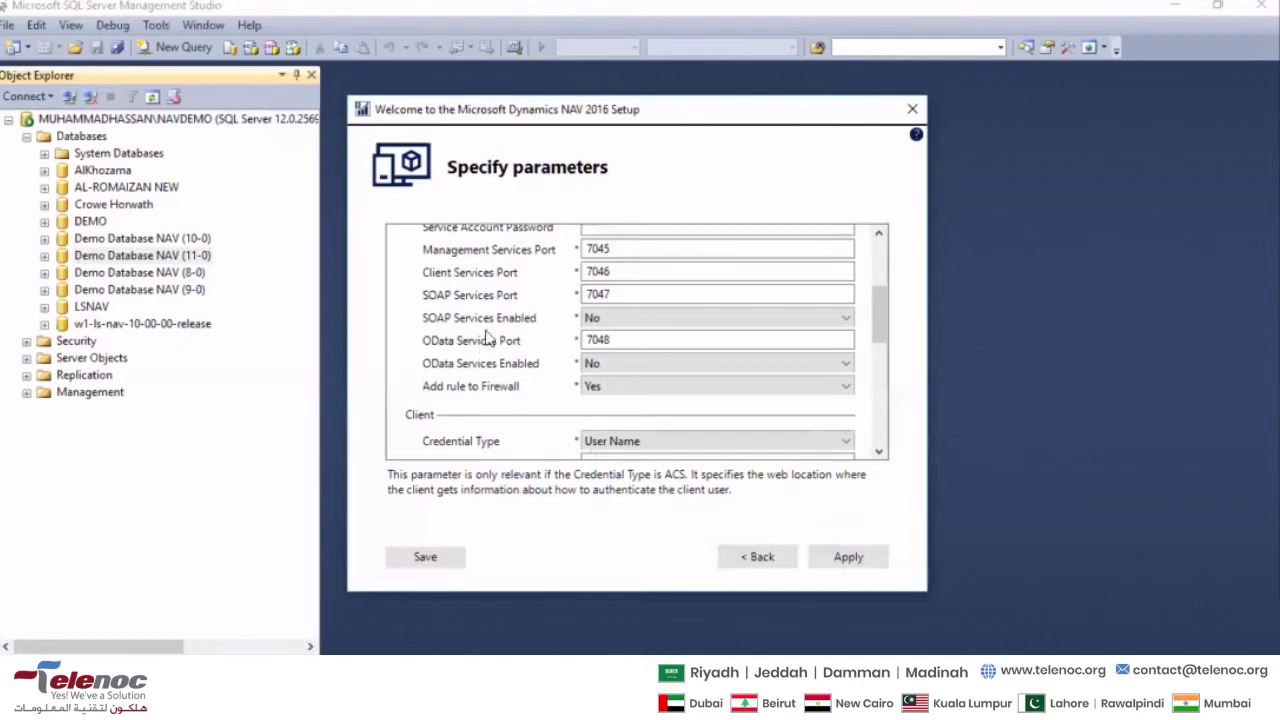
pyautogui.click(648, 250)
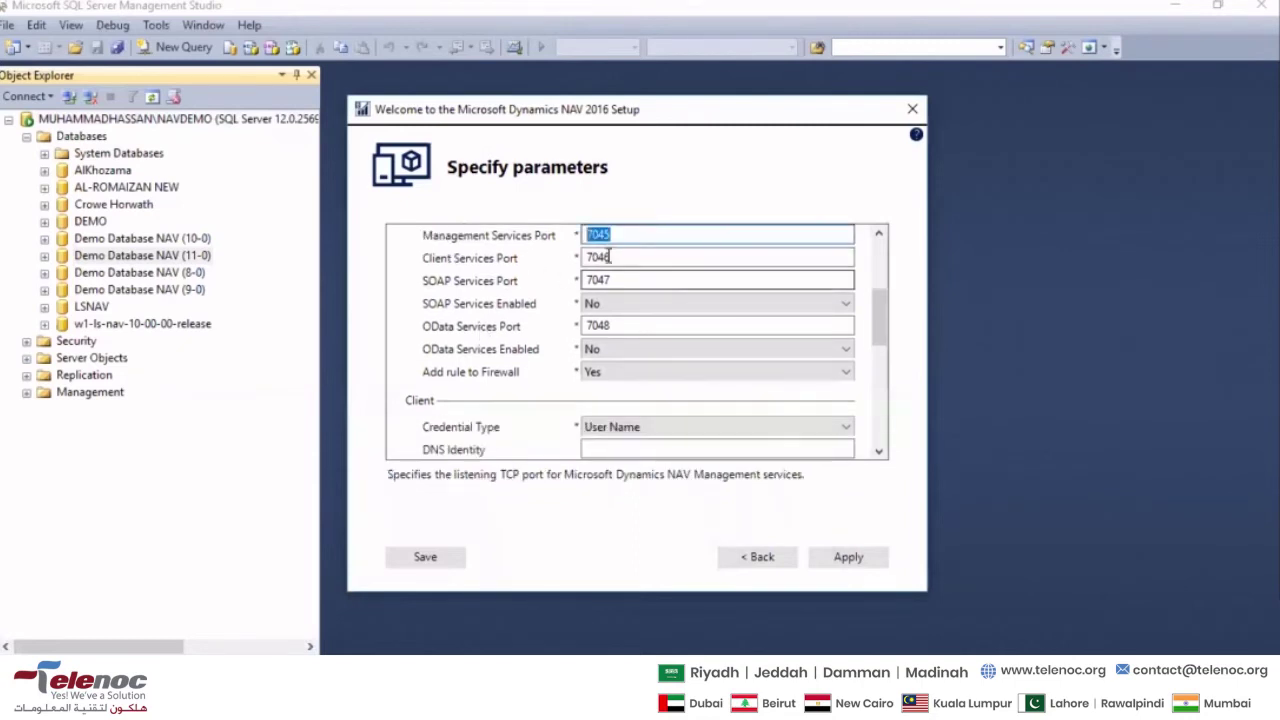
pyautogui.scroll(3, 513, 298)
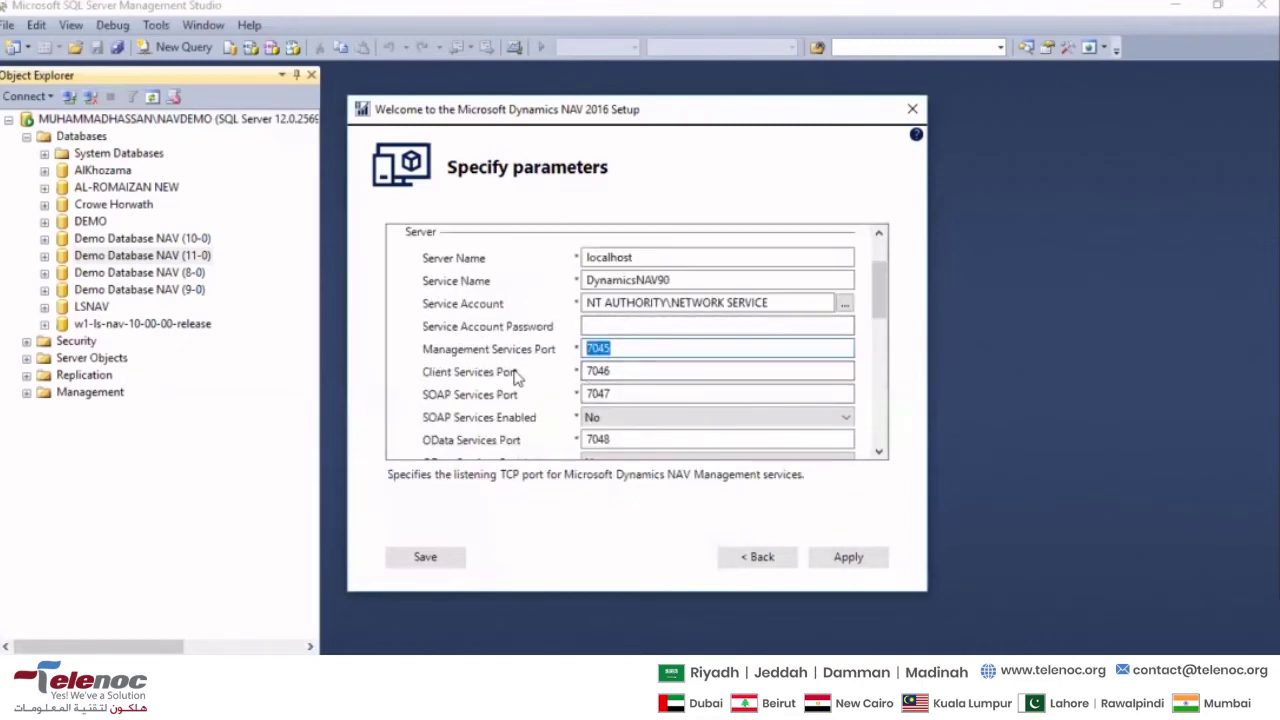
pyautogui.click(605, 375)
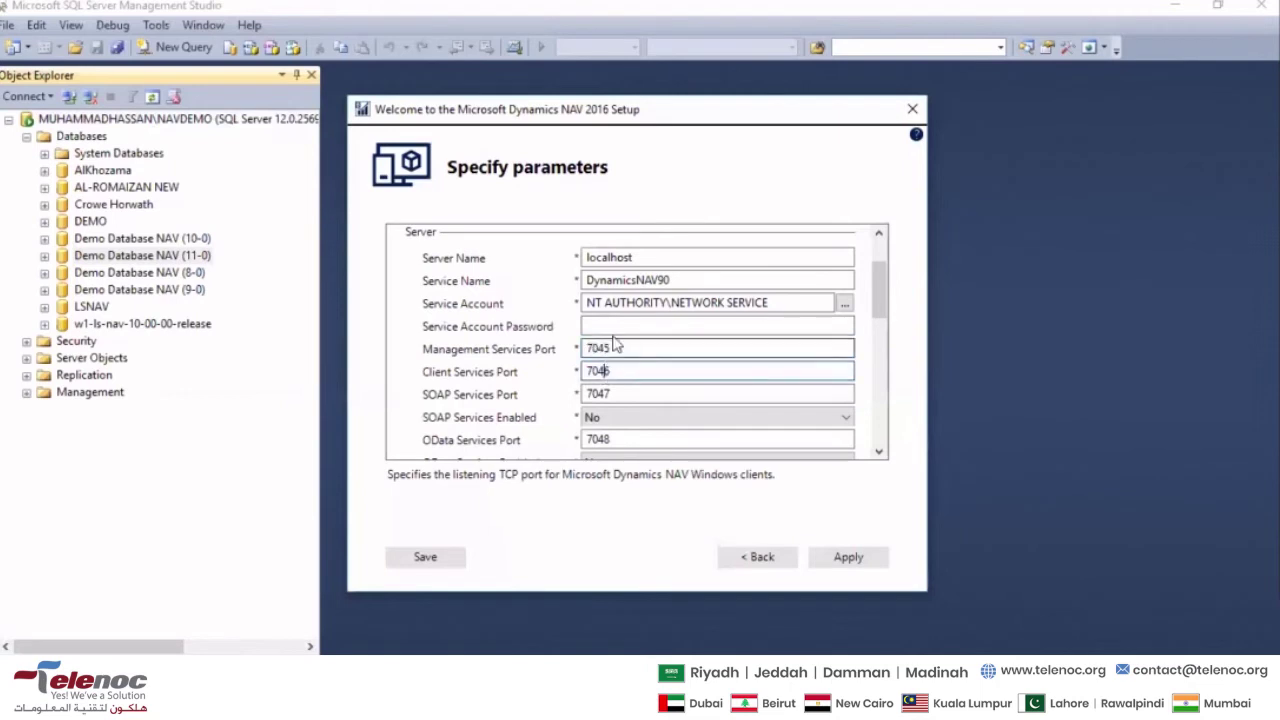
# Set the Management Services Port to 1045 and the Client Services Port to 1046
pyautogui.click(622, 346)
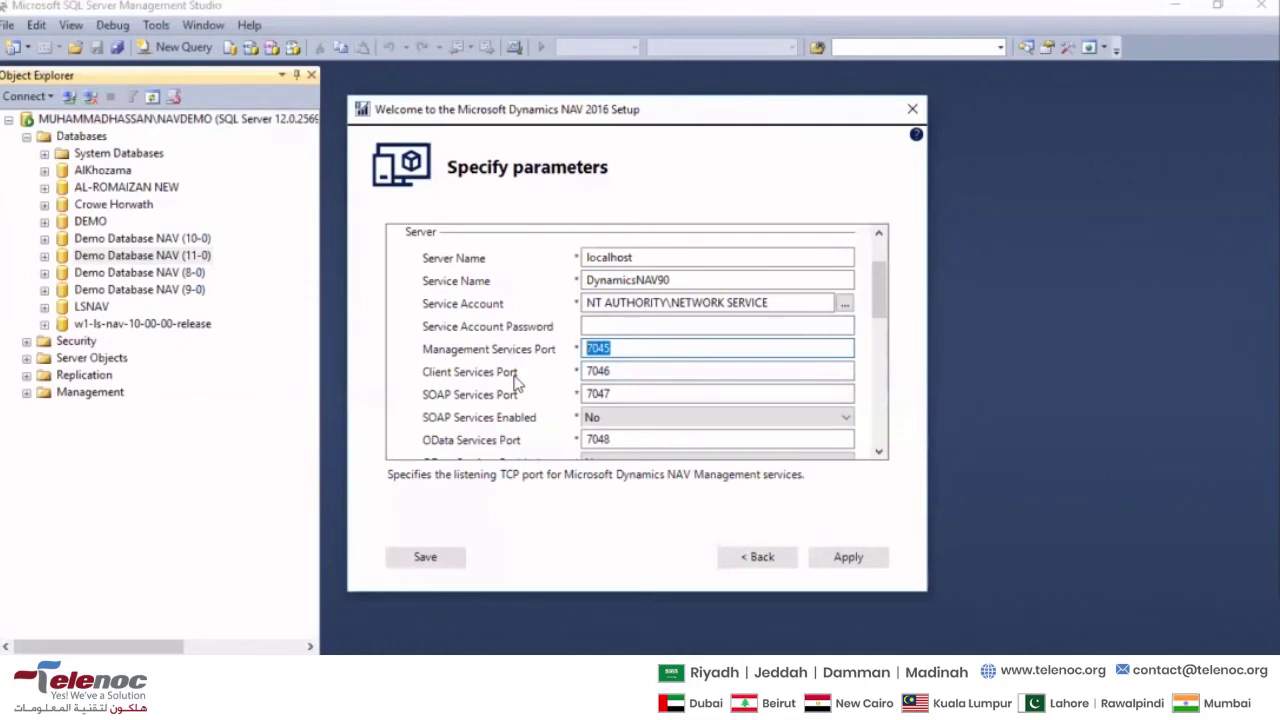
pyautogui.write('10')
pyautogui.press('Tab')
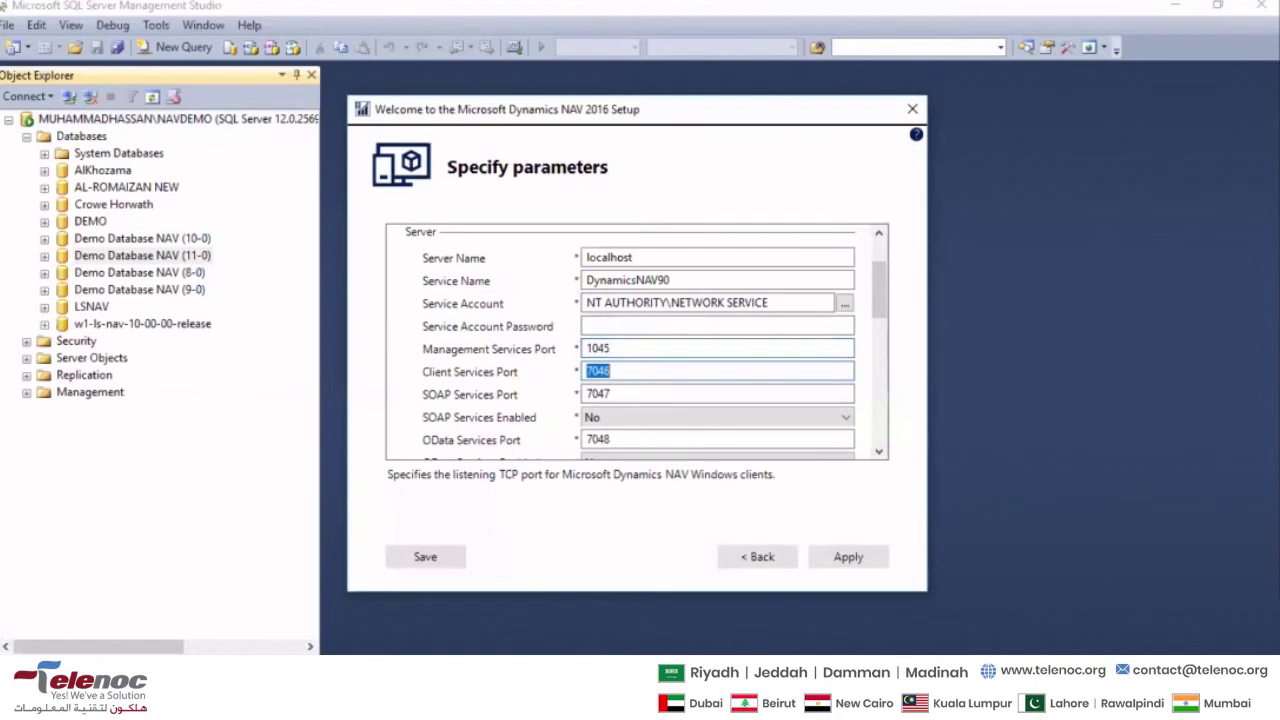
pyautogui.write('10')
pyautogui.press('Tab')
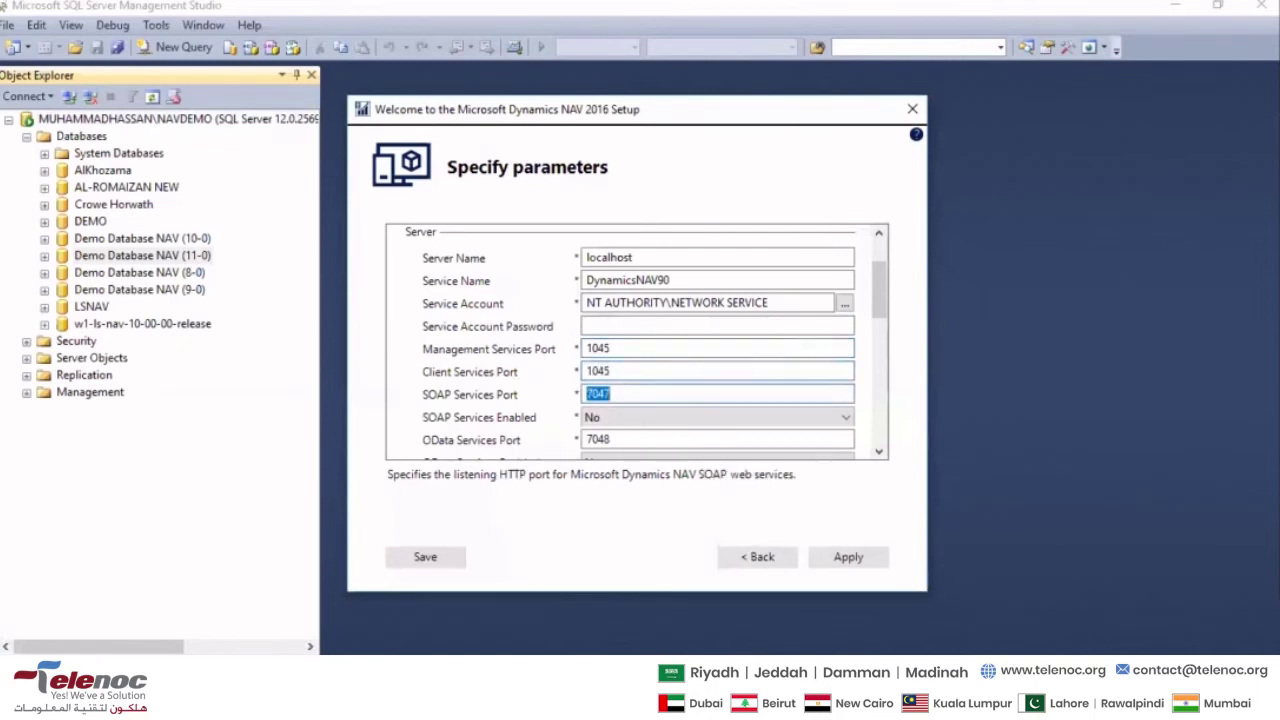
pyautogui.hotkey('shift', 'Tab')
pyautogui.press('End')
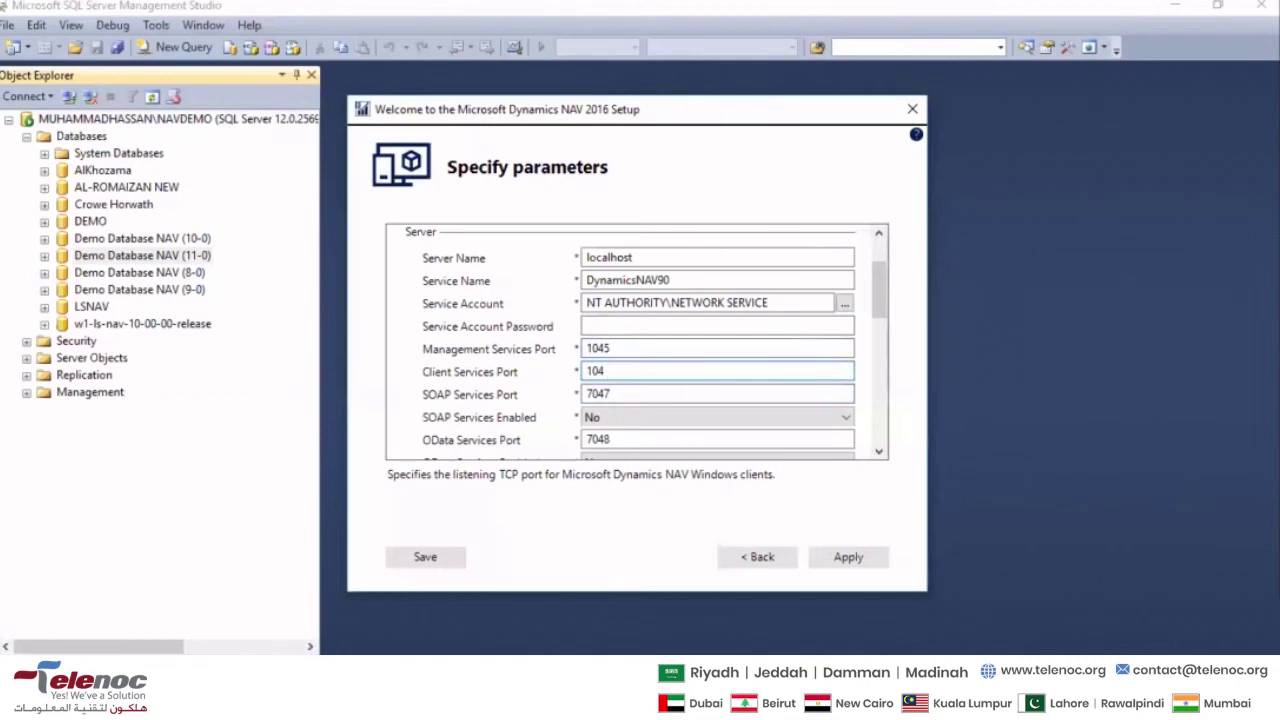
pyautogui.write('6')
pyautogui.press('Tab')
# Set the SOAP Services Port to 1047 and the OData Services Port to 1048
pyautogui.write('1')
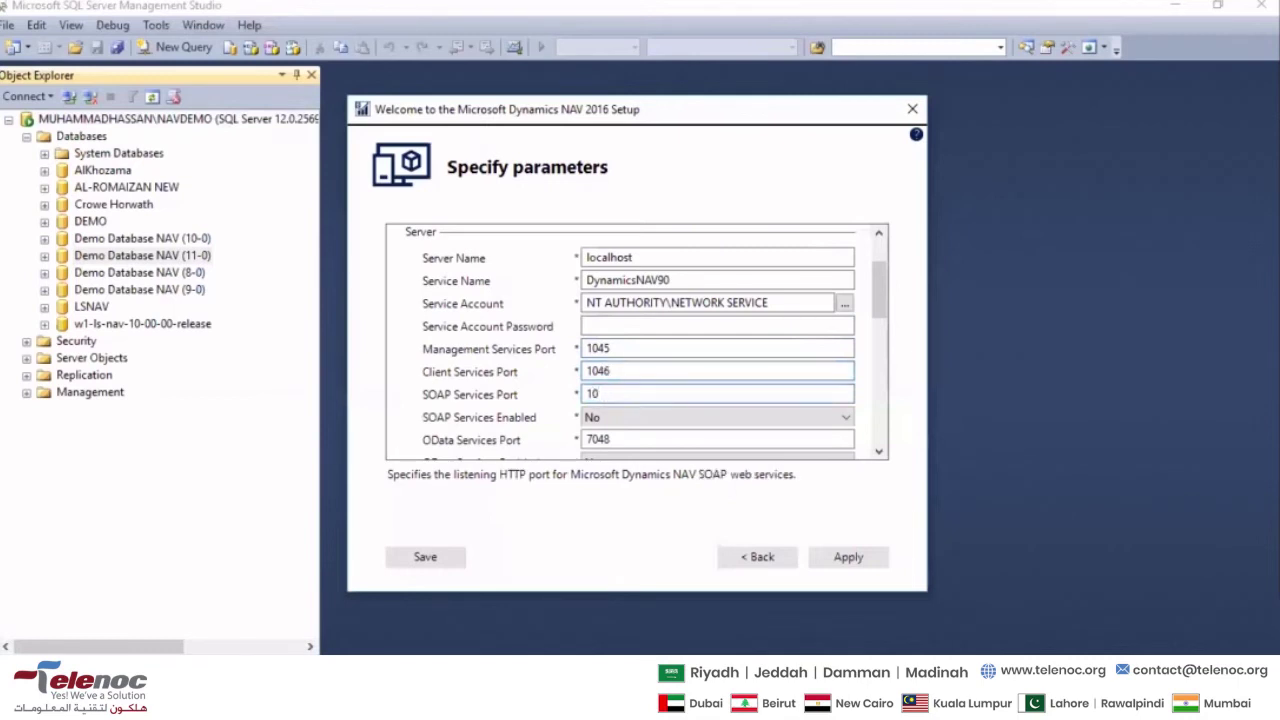
pyautogui.write('047')
pyautogui.press('Tab')
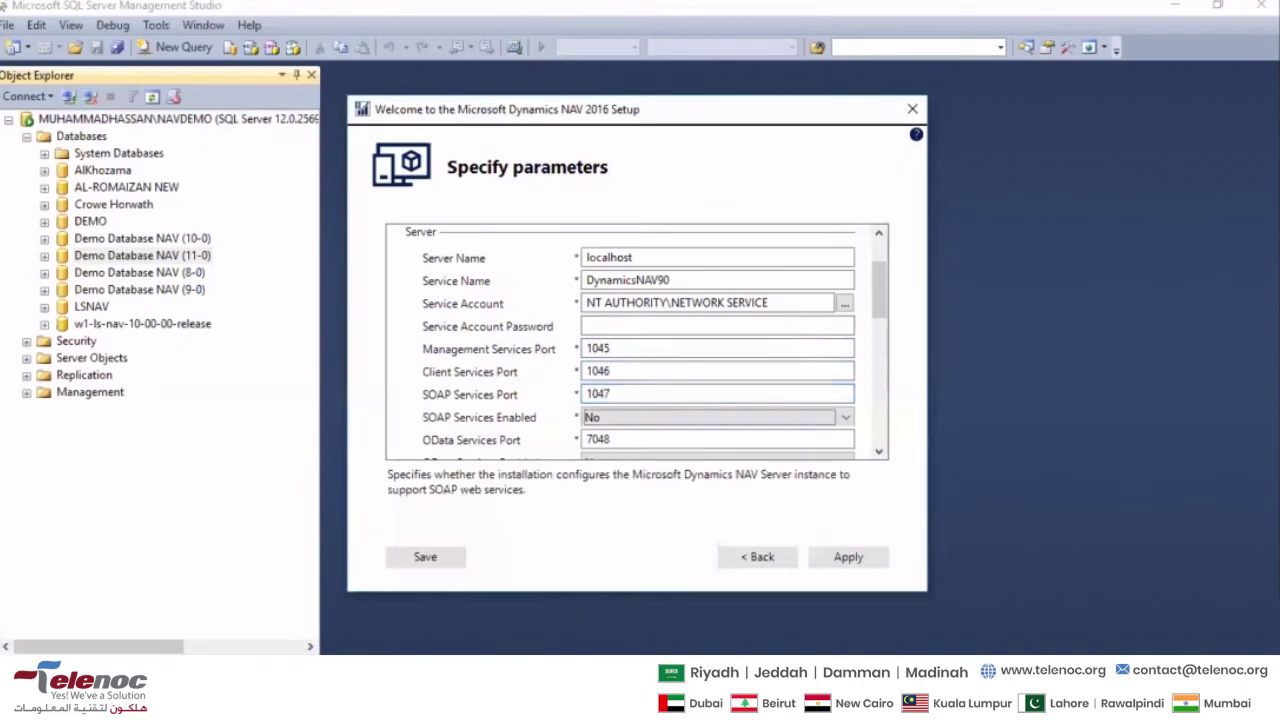
pyautogui.press('Tab')
pyautogui.click(611, 439)
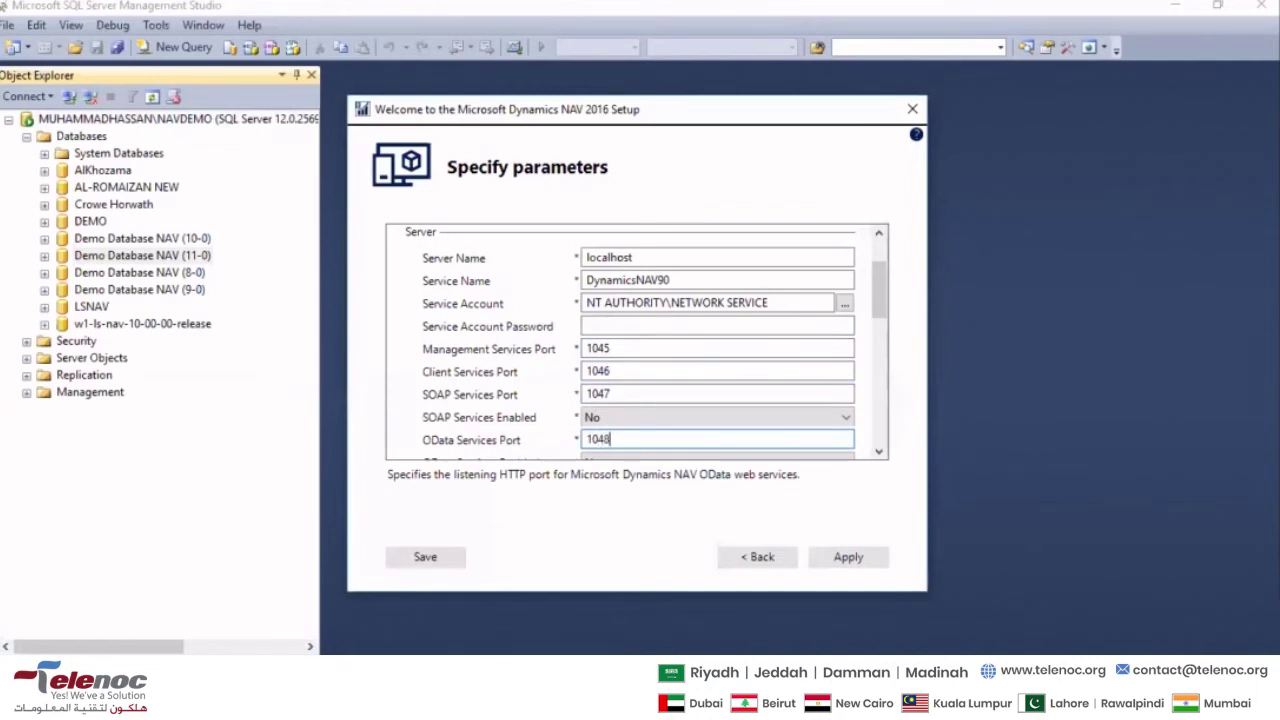
pyautogui.press('Tab')
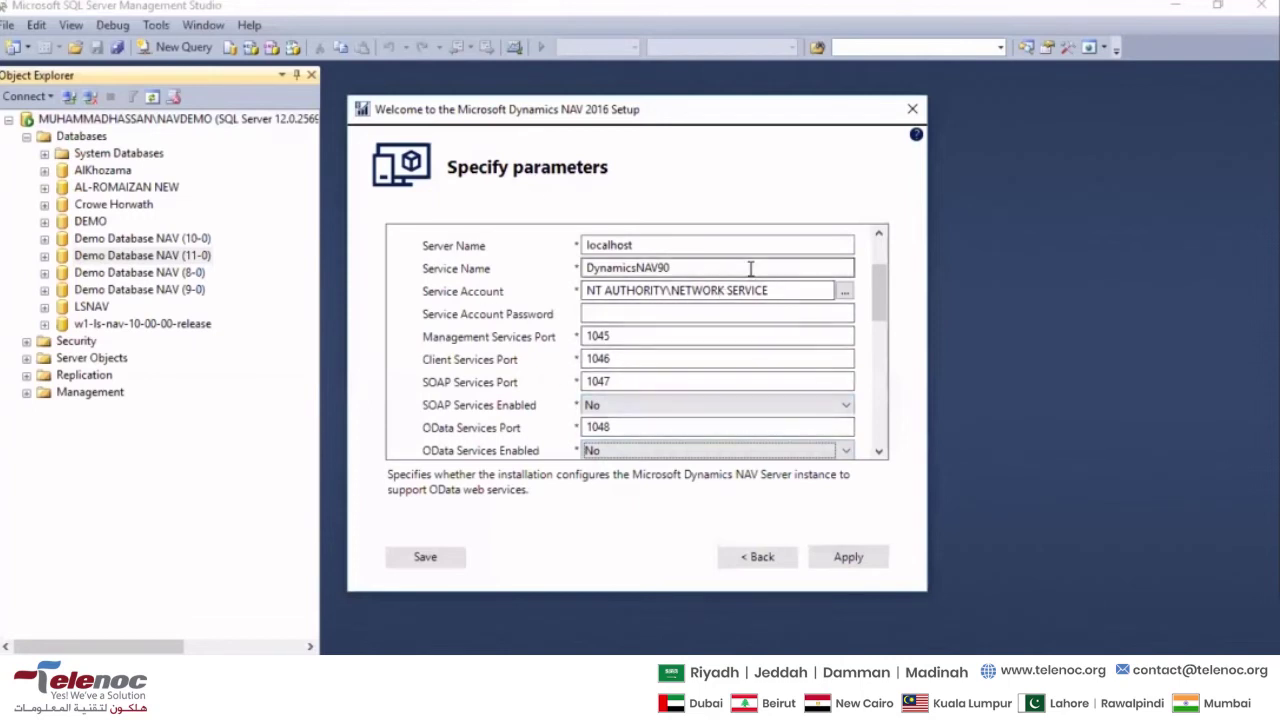
# Exit the NAV 2016 setup without applying the parameters and minimize SQL Server Management Studio
pyautogui.click(912, 112)
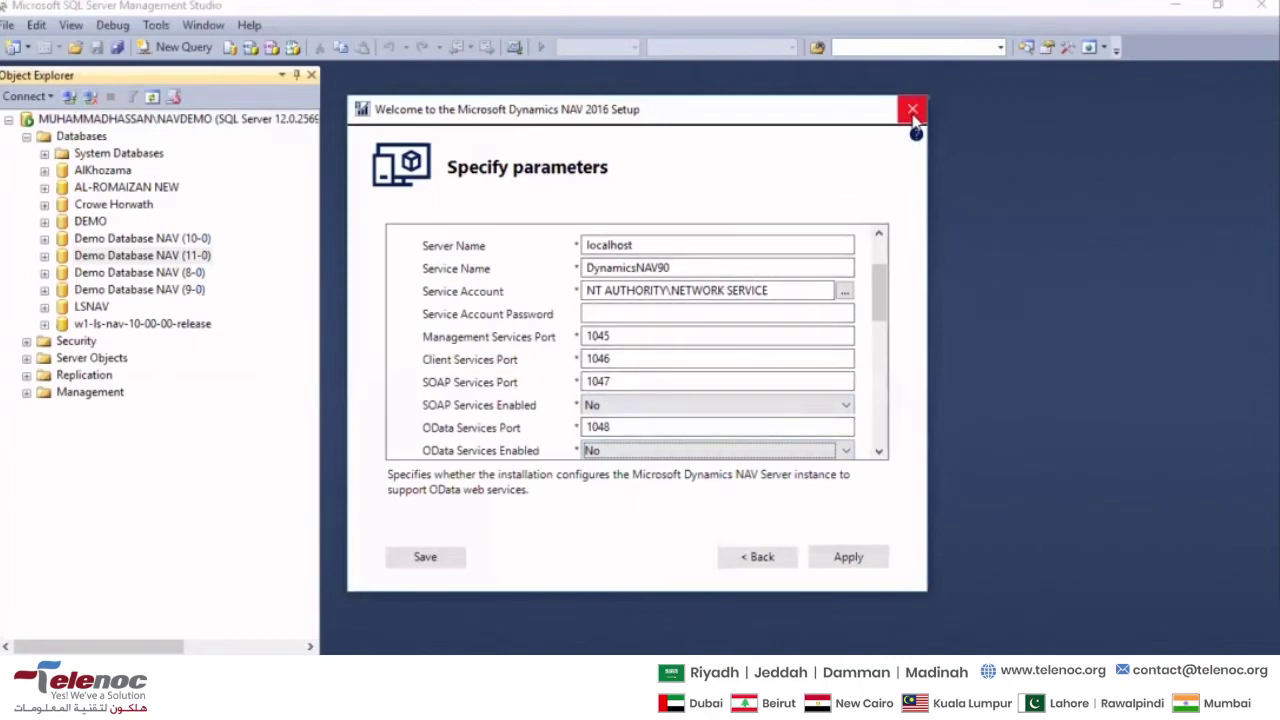
pyautogui.click(656, 406)
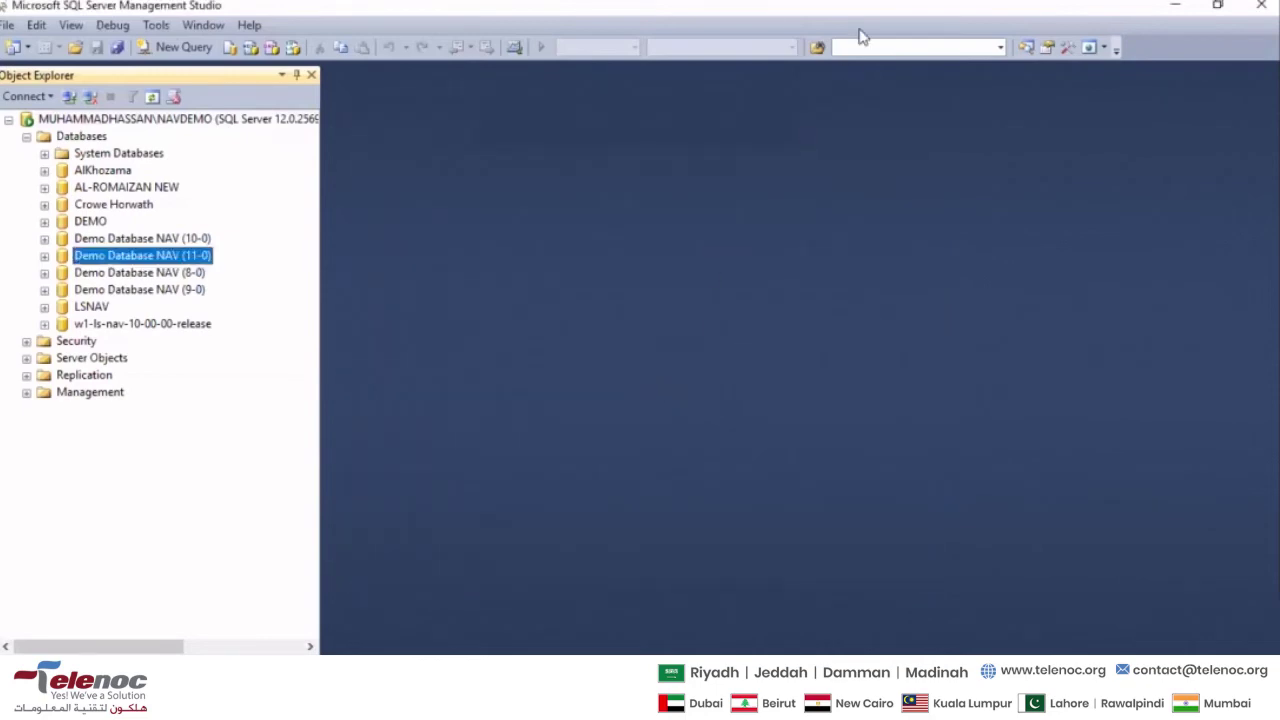
pyautogui.press('super+Down')
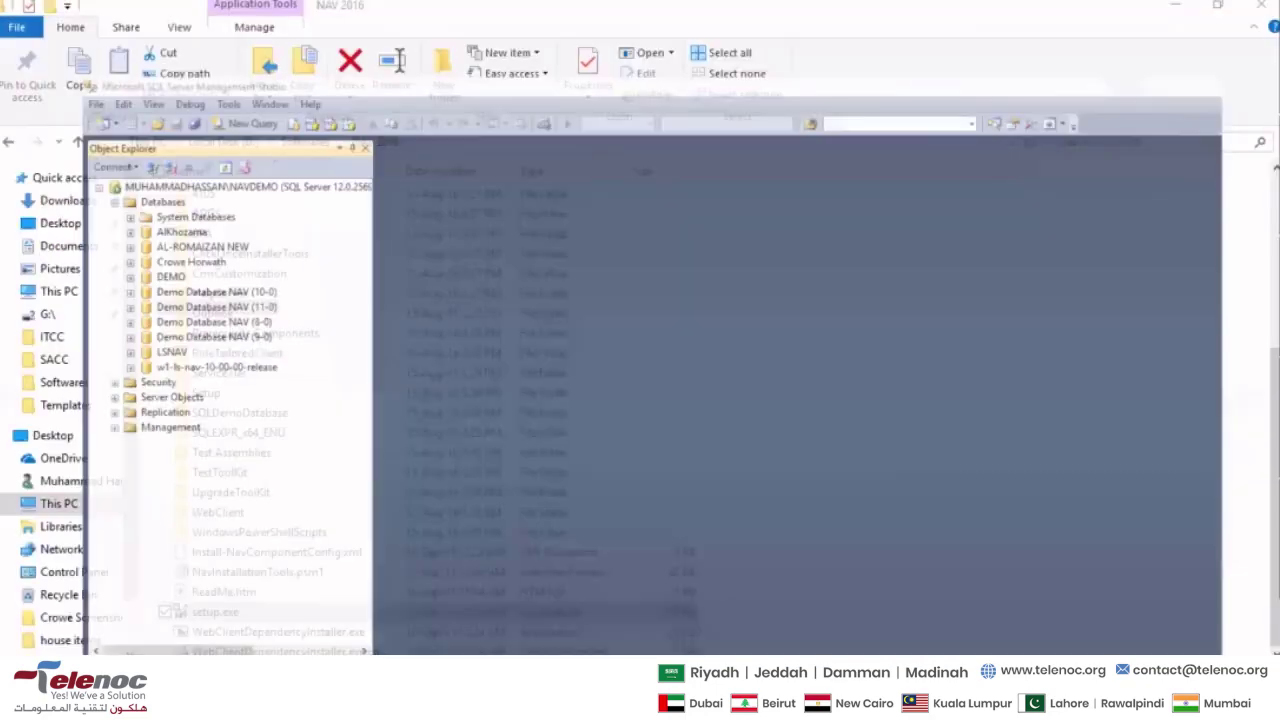
# Search Windows for "dynam" and launch Dynamics NAV 2018
pyautogui.press('super+s')
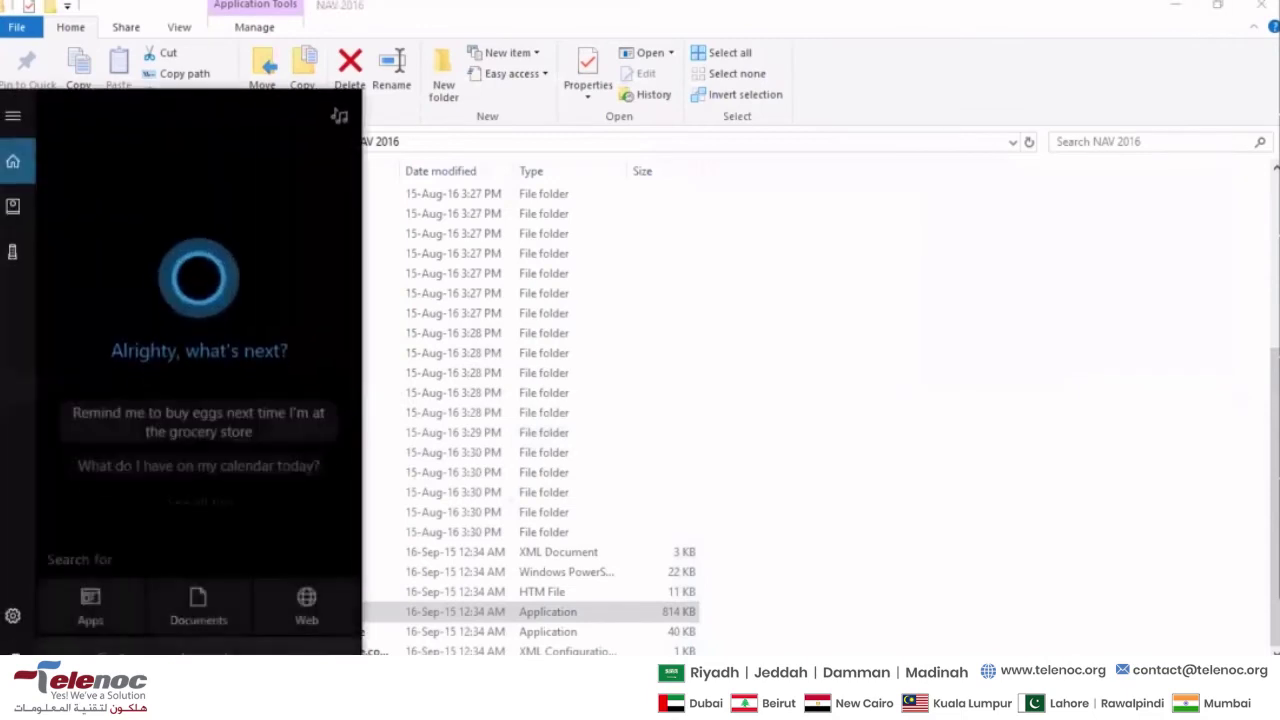
pyautogui.write('dynam')
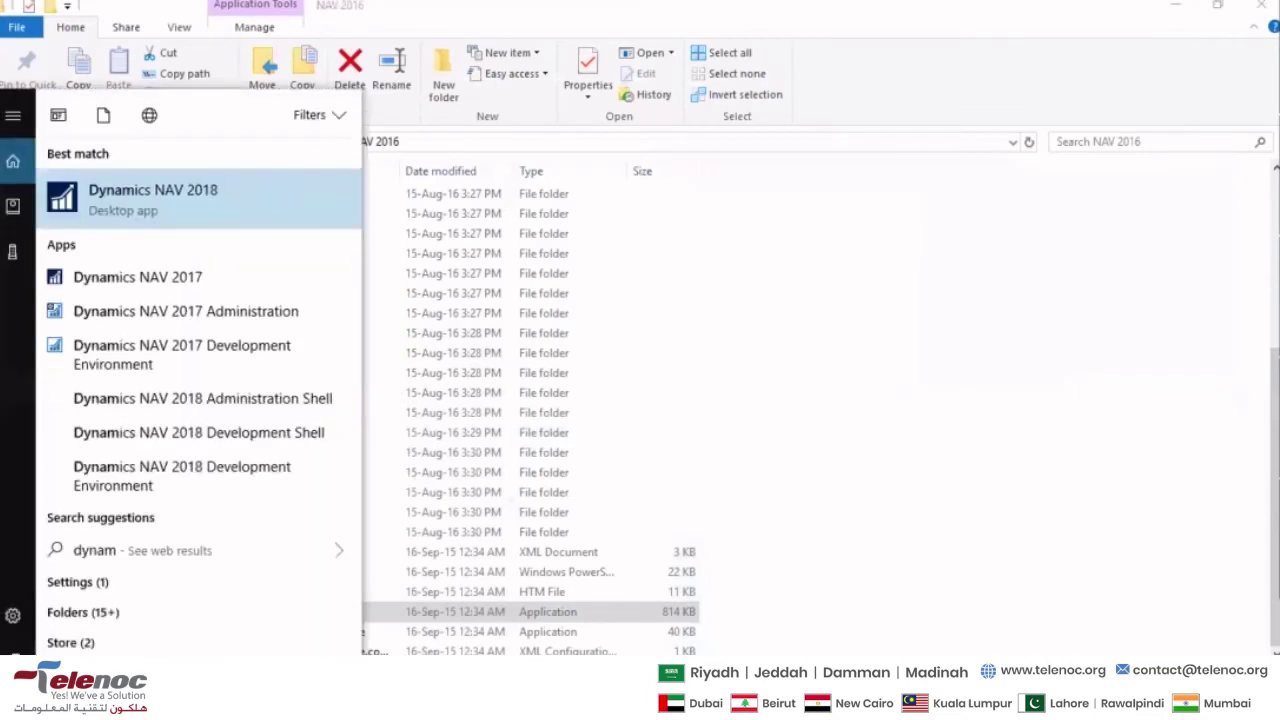
pyautogui.press('Return')
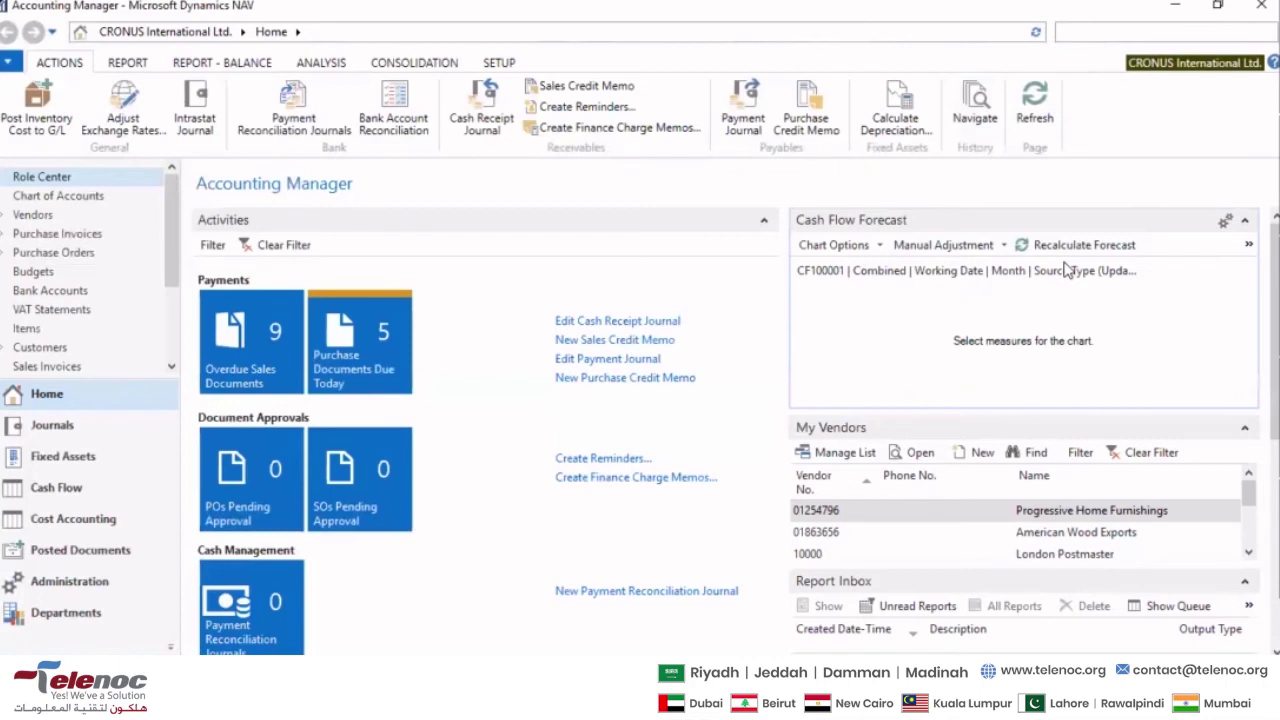
# Search for "users" and open the Users list under Administration/IT Administration/General
pyautogui.write('users')
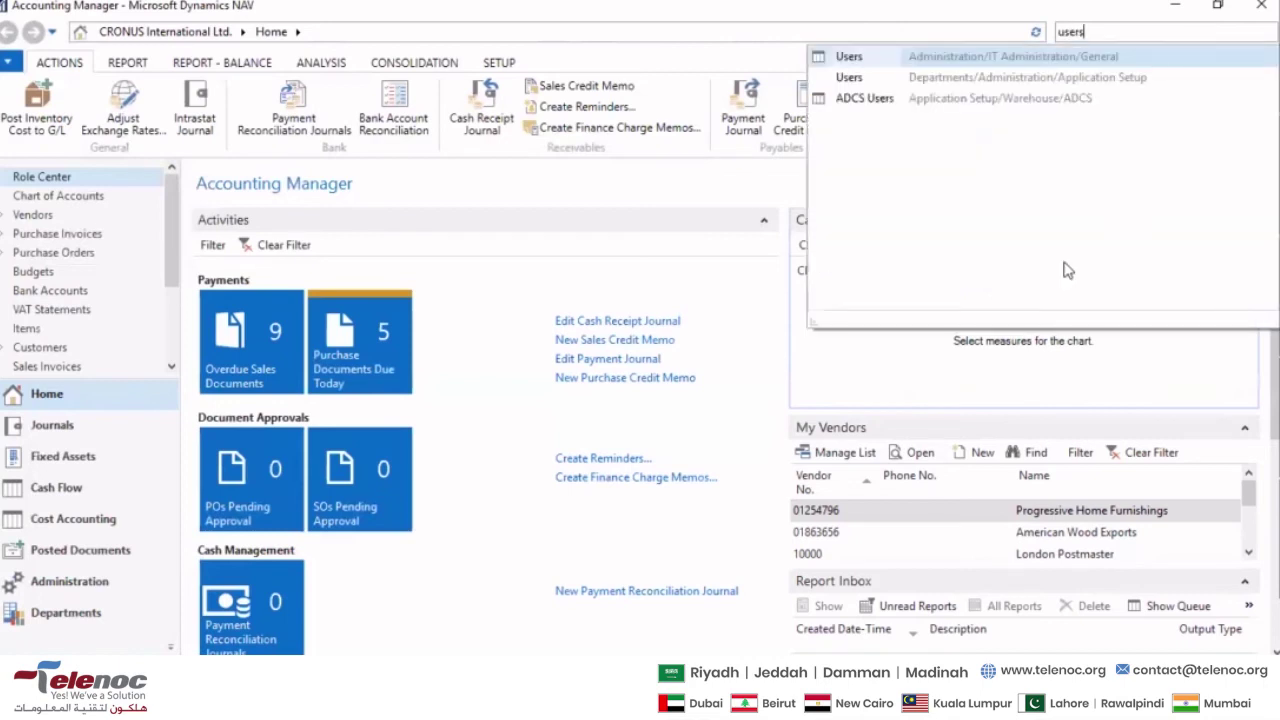
pyautogui.press('Escape')
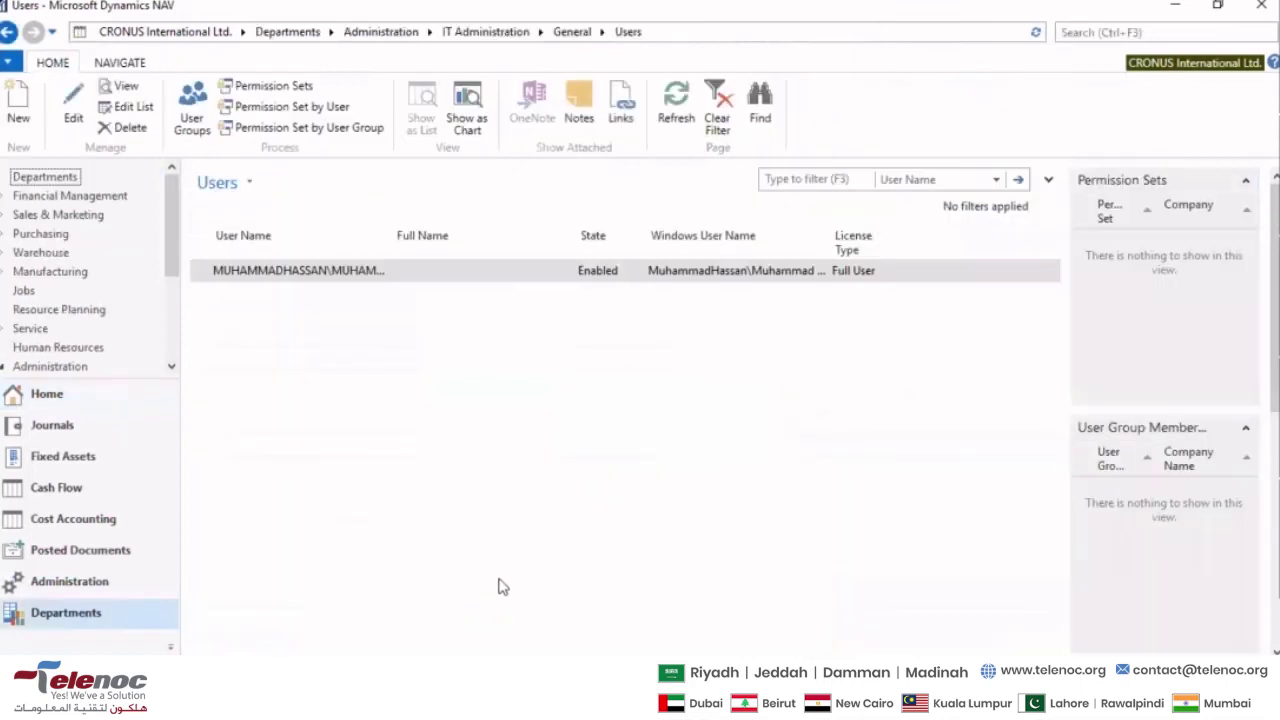
pyautogui.click(298, 308)
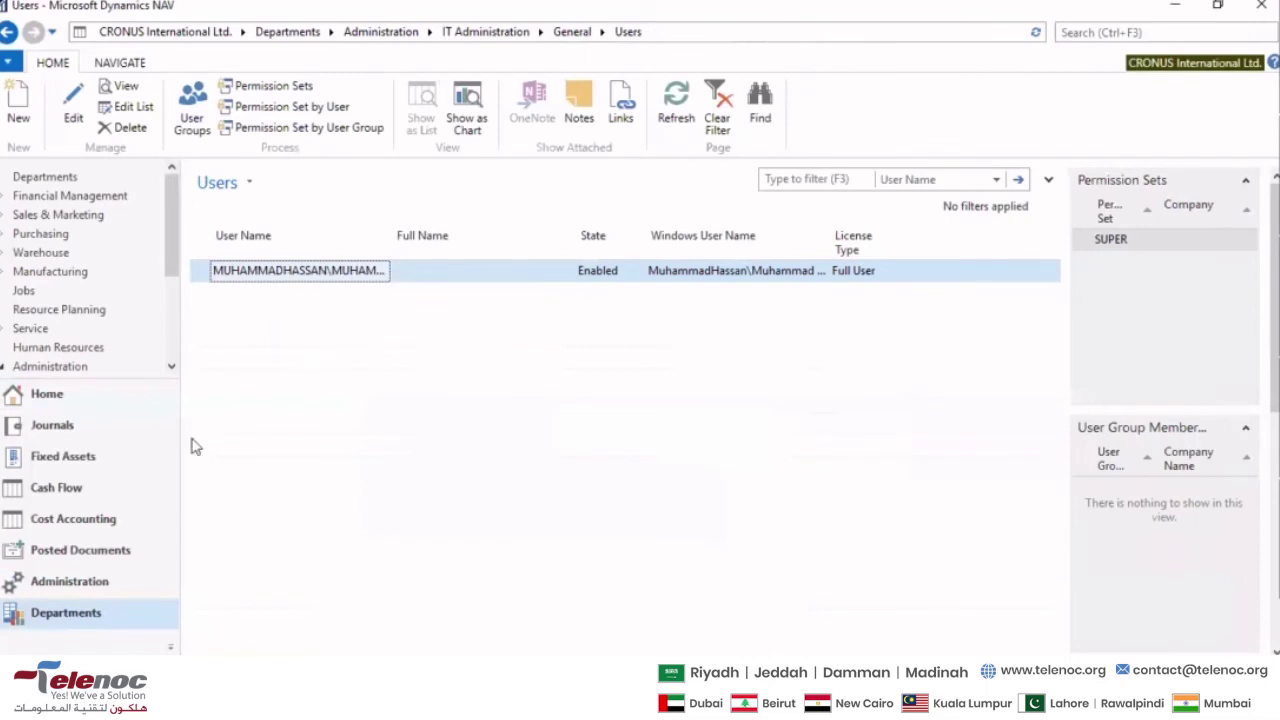
# Create a new user card and list all Windows accounts available for its Windows user name
pyautogui.click(30, 120)
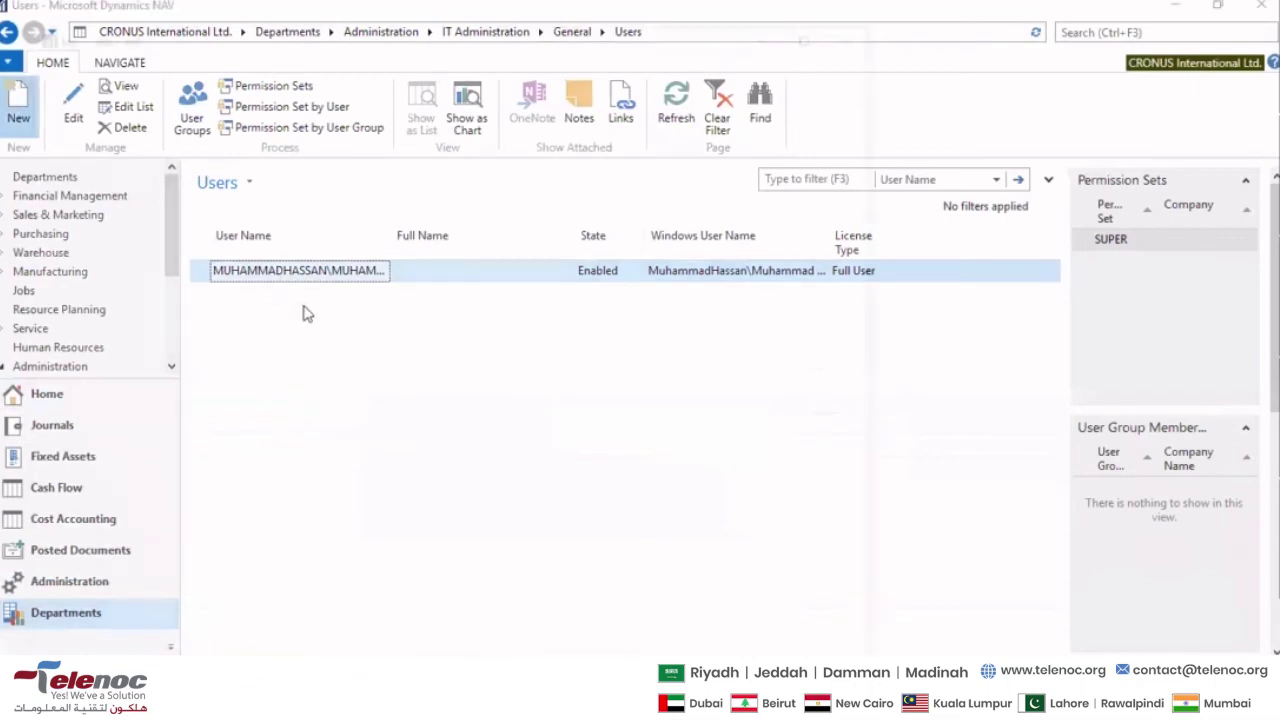
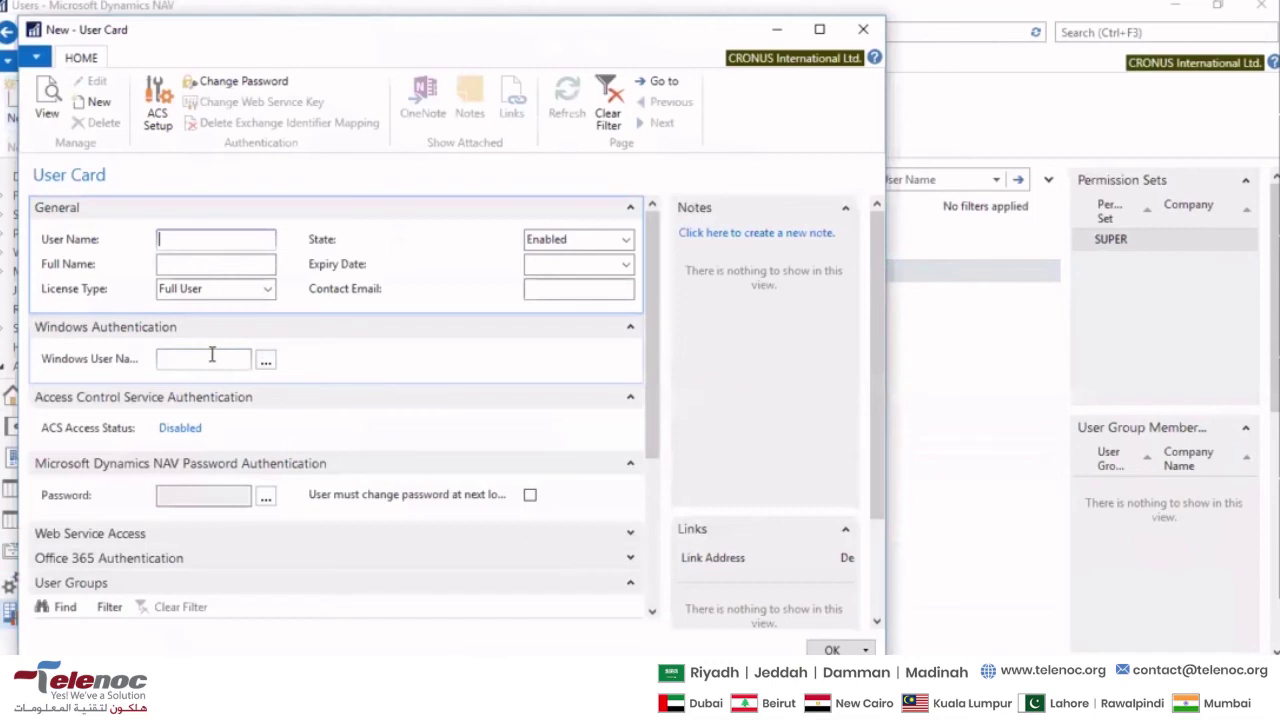
pyautogui.click(266, 361)
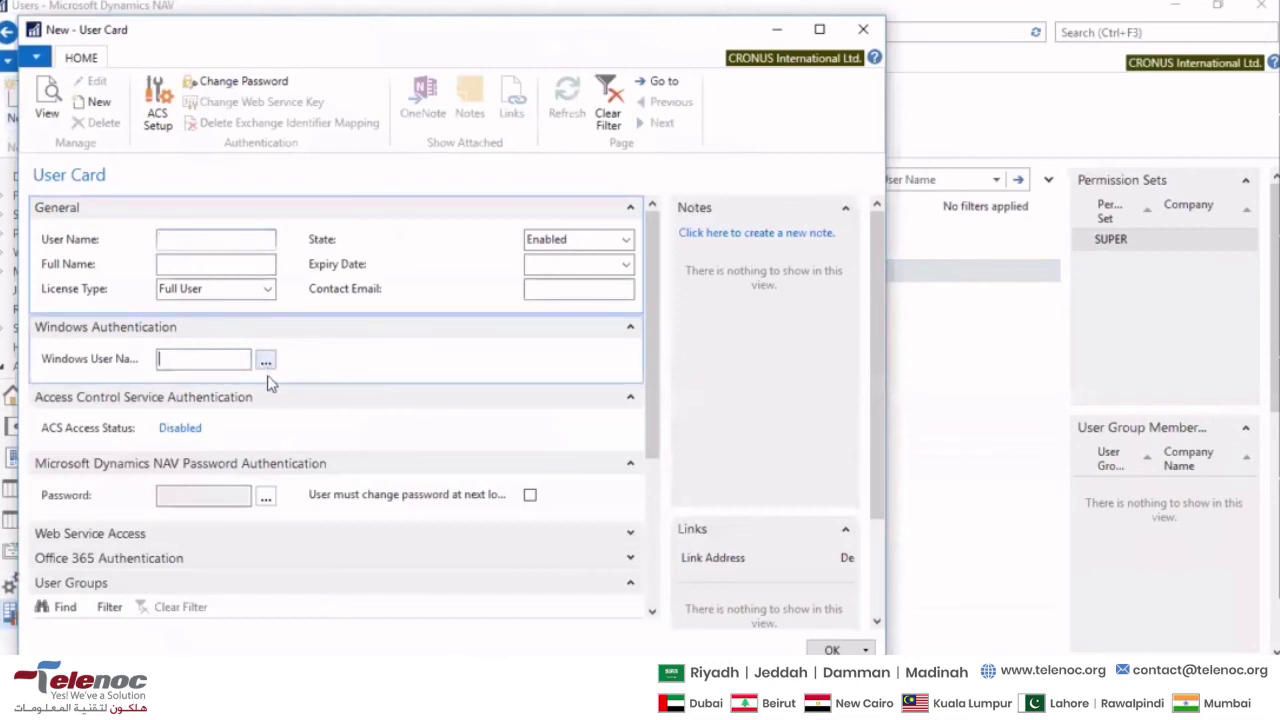
pyautogui.click(266, 360)
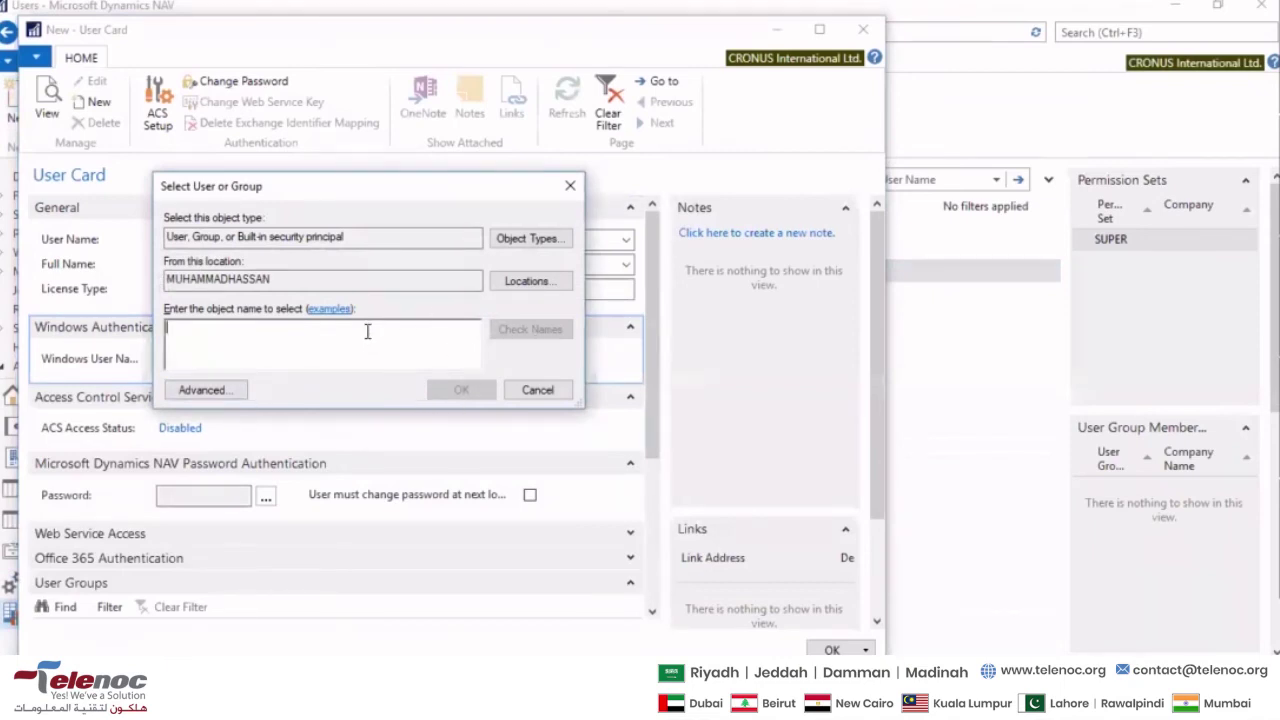
pyautogui.click(243, 388)
pyautogui.click(205, 392)
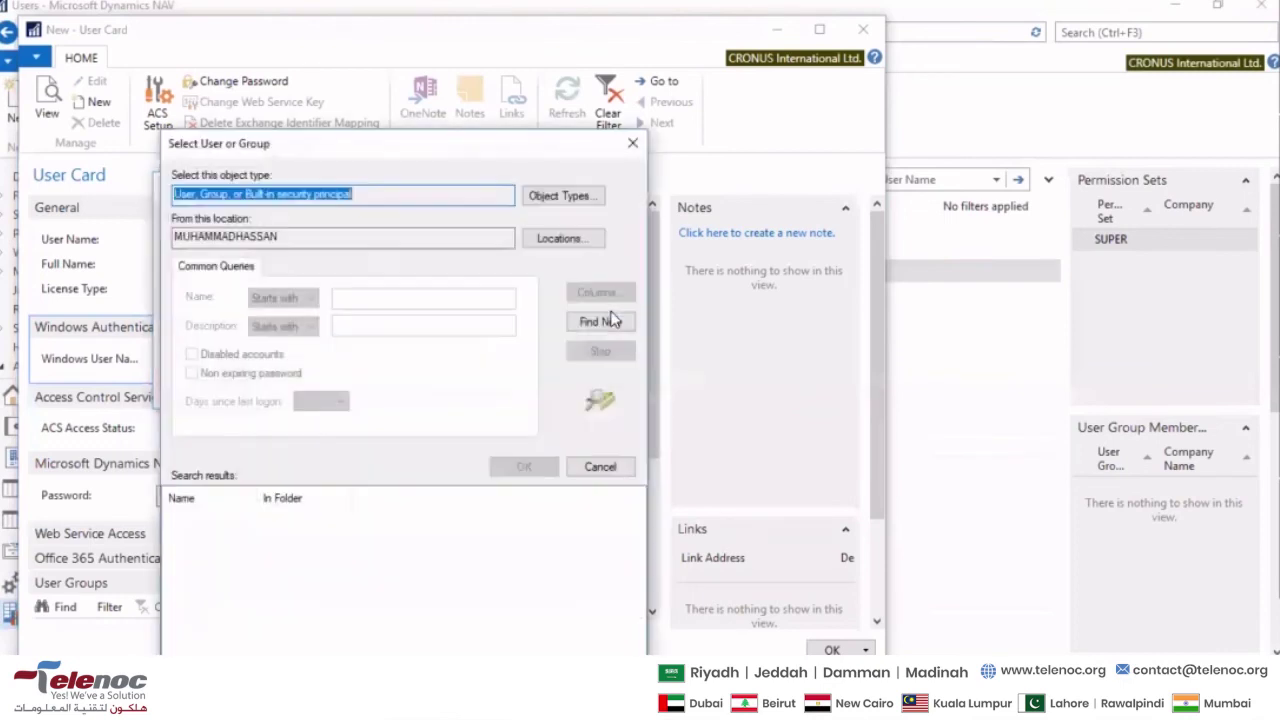
pyautogui.click(616, 321)
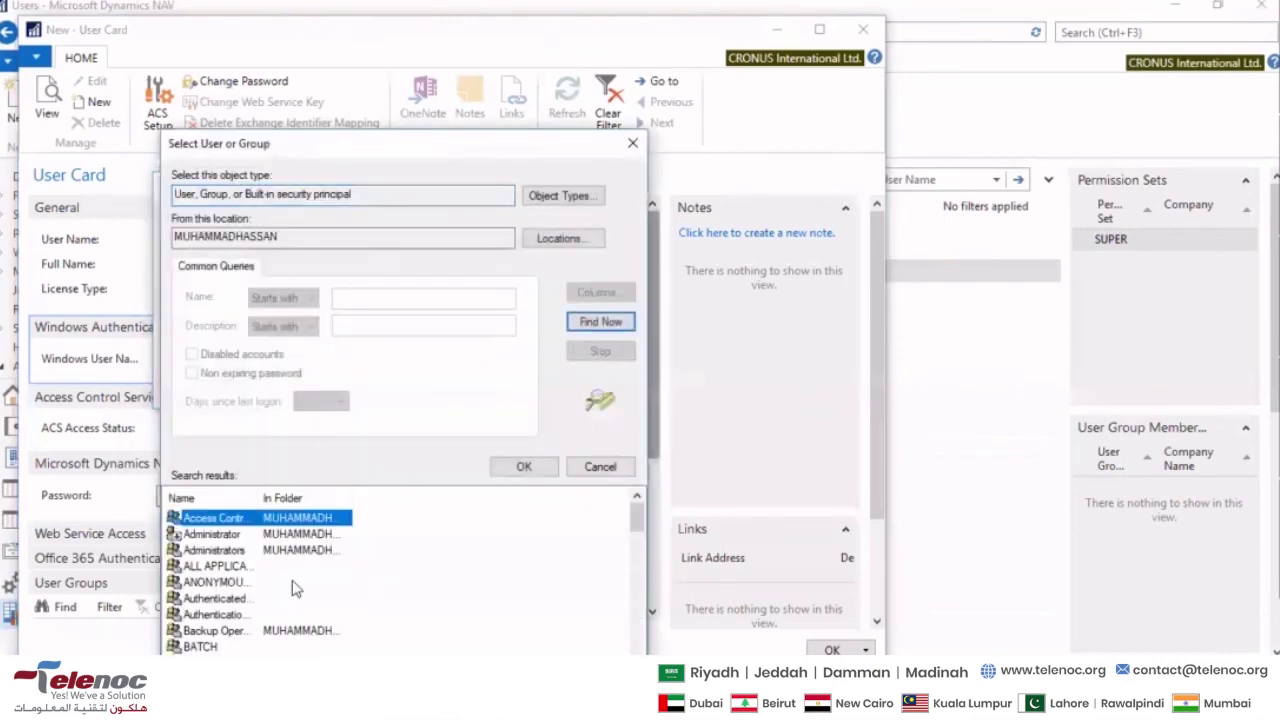
# Pick the named personal Windows account from the search results and assign it as the card's Windows user name
pyautogui.scroll(-2, 297, 585)
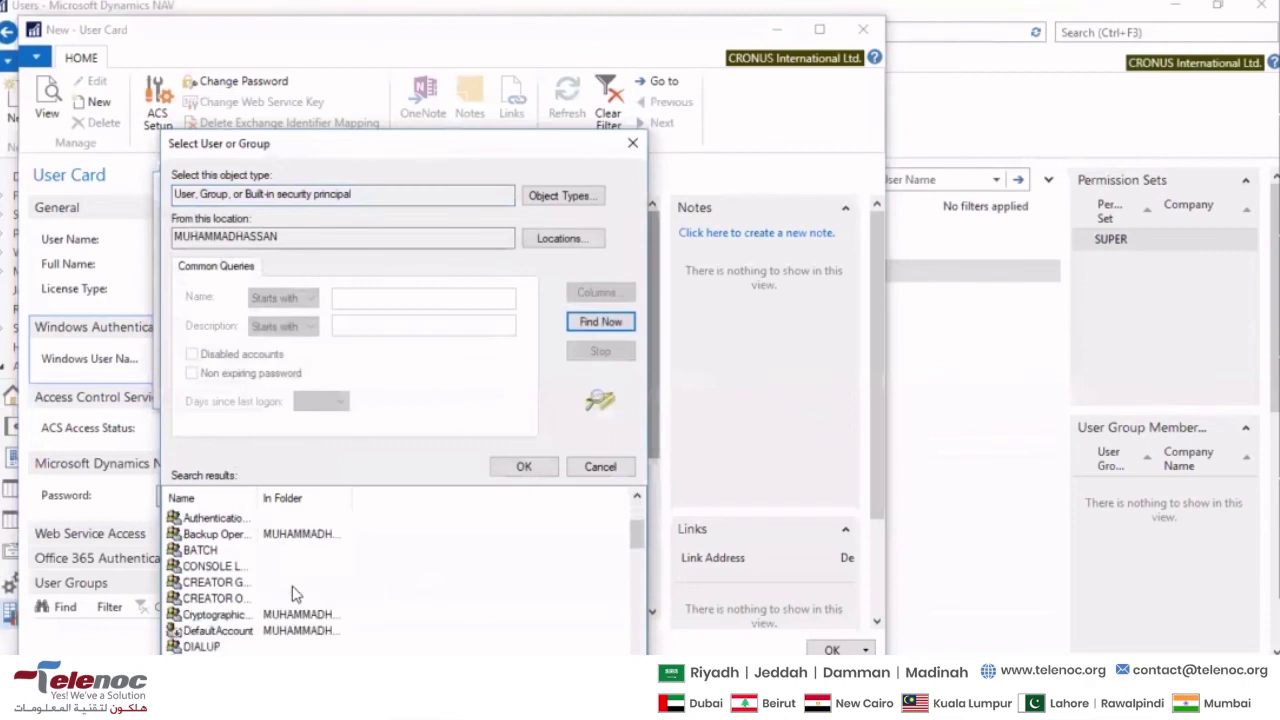
pyautogui.scroll(-4, 252, 632)
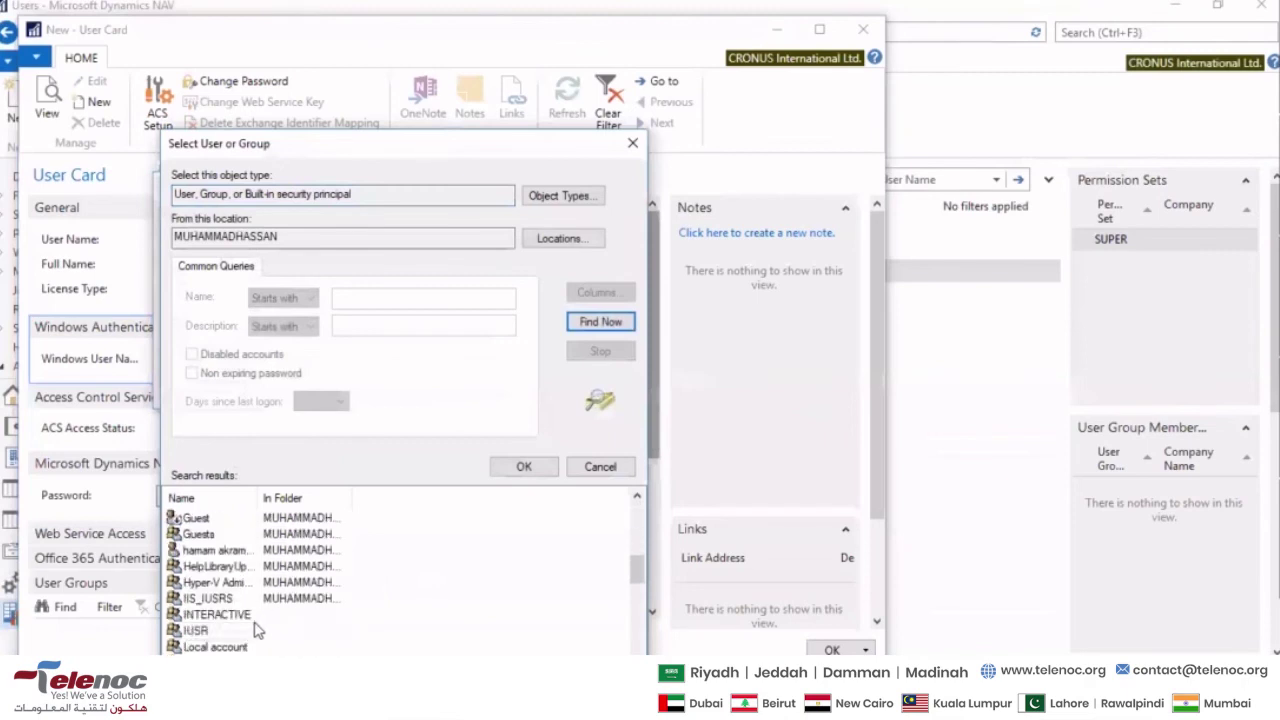
pyautogui.click(233, 551)
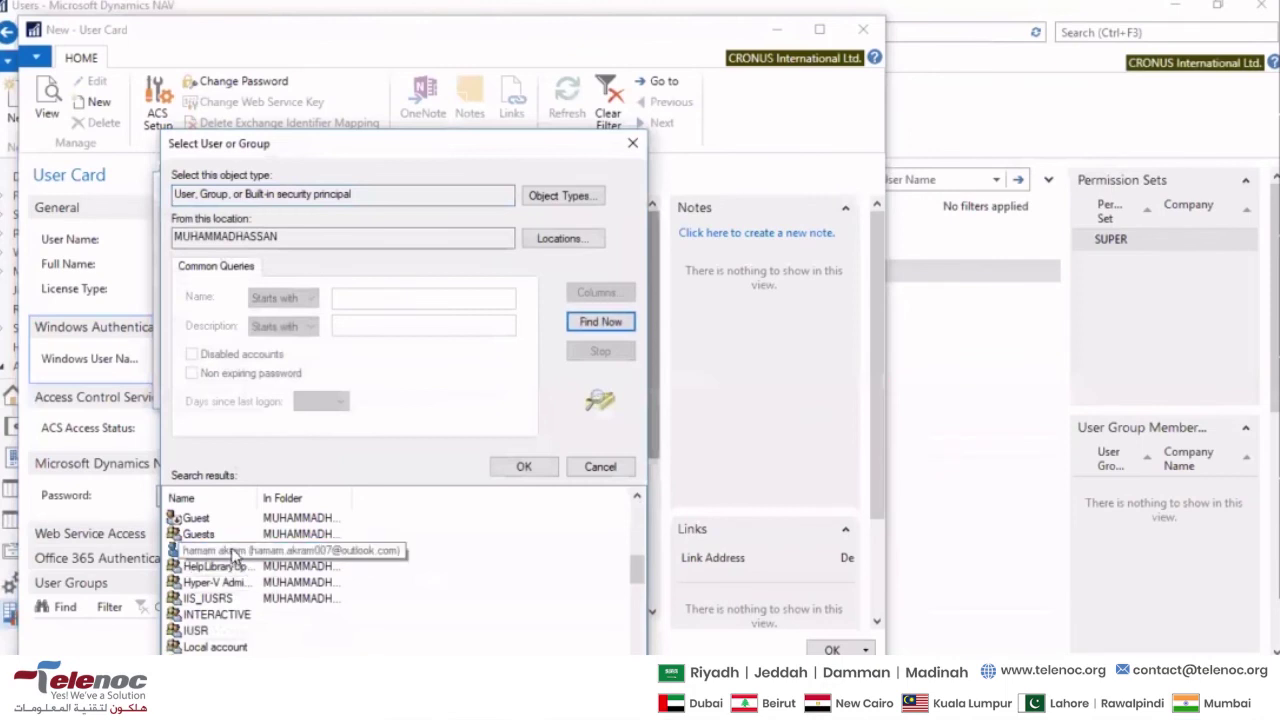
pyautogui.doubleClick(233, 551)
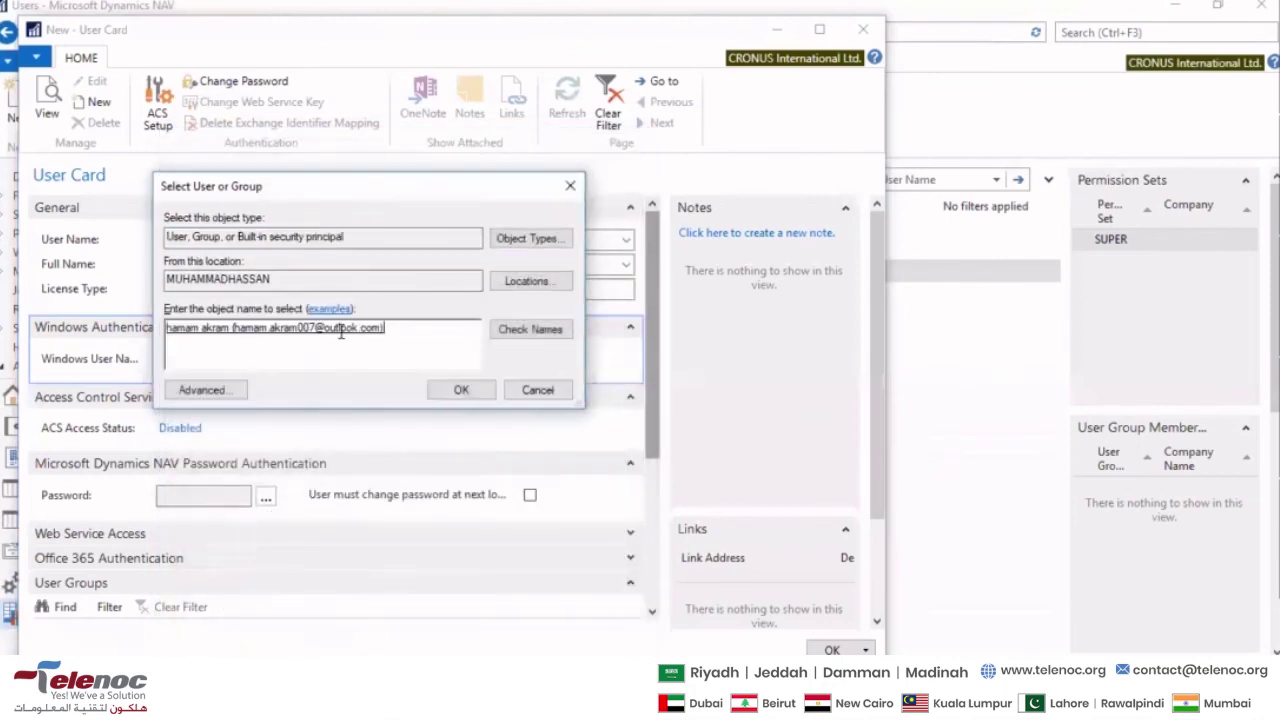
pyautogui.click(440, 392)
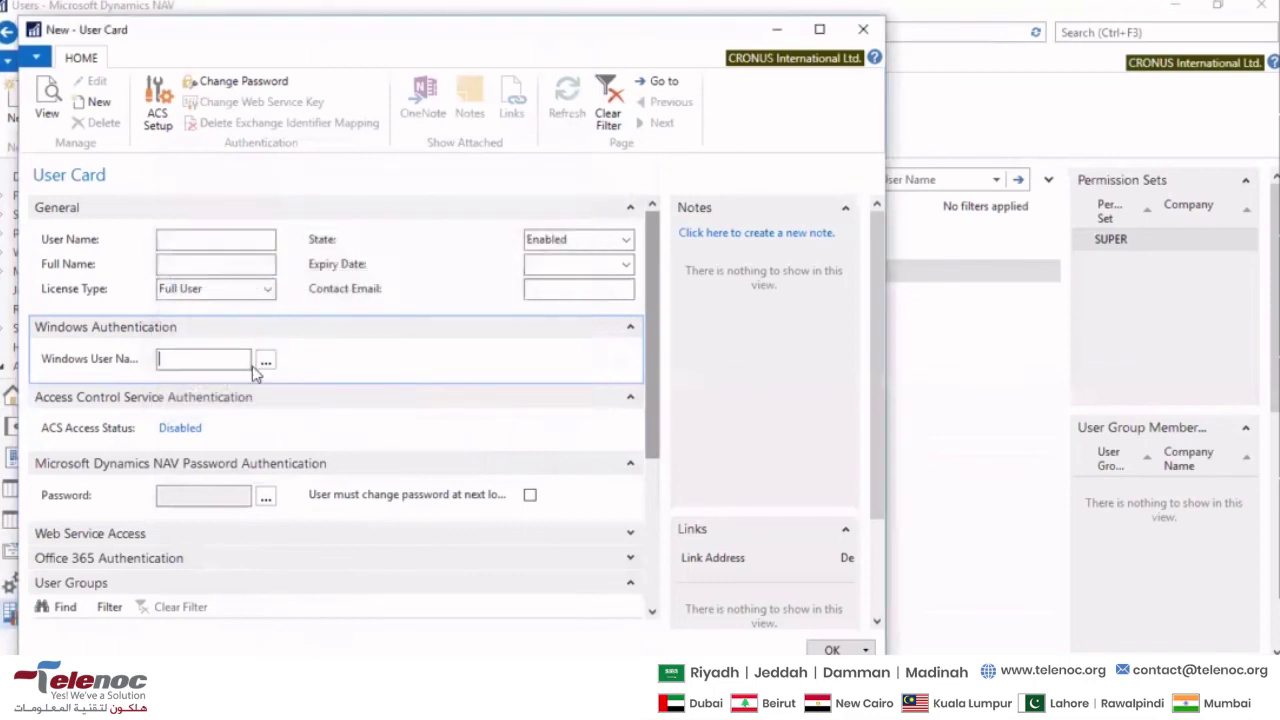
# Examine the User Name on the card, comparing its computer-name part with its account part
pyautogui.click(213, 244)
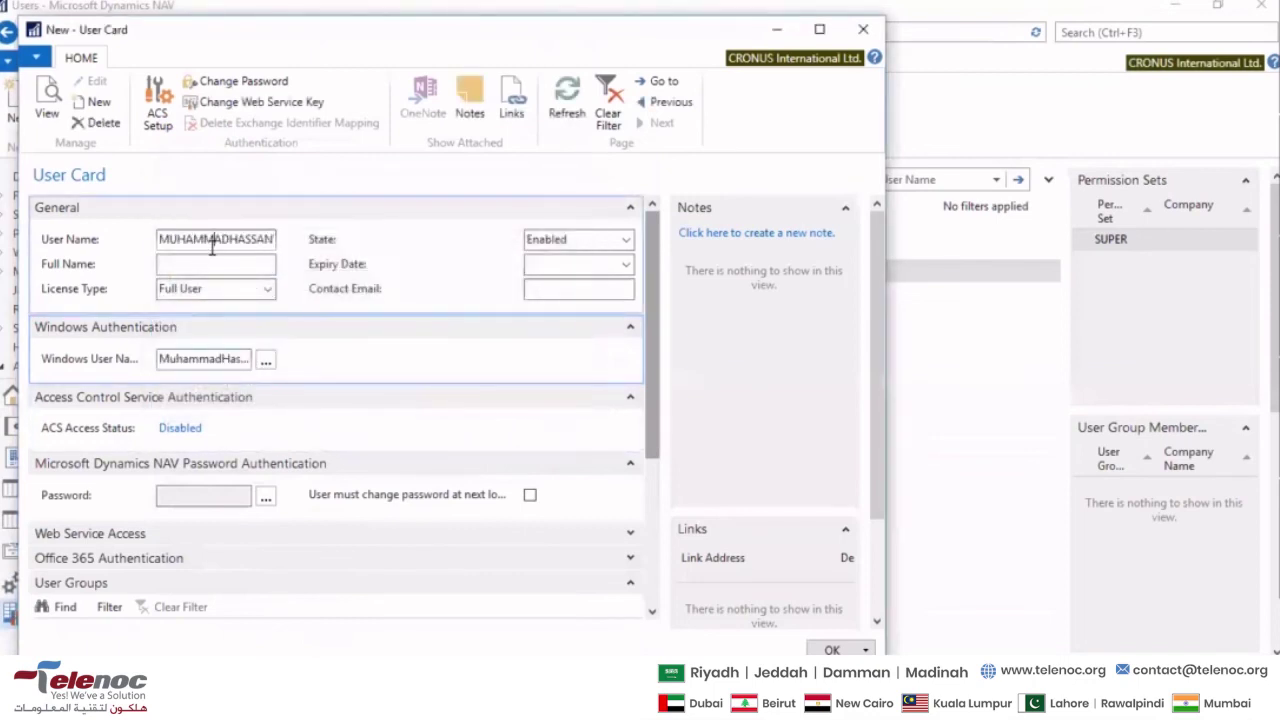
pyautogui.press('Right')
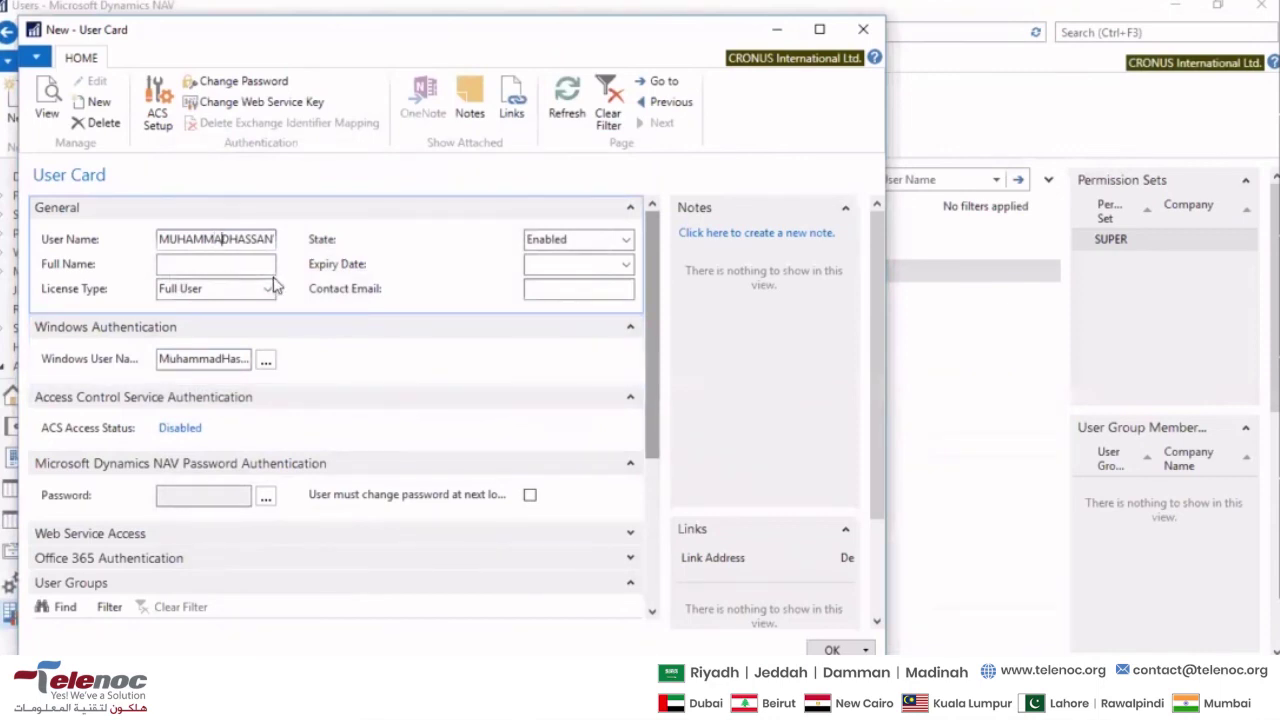
pyautogui.press('Left')
pyautogui.press('Left')
pyautogui.press('Left')
pyautogui.press('Left')
pyautogui.press('Left')
pyautogui.press('Left')
pyautogui.press('Left')
pyautogui.press('Right')
pyautogui.press('Right')
pyautogui.press('Right')
pyautogui.press('Right')
pyautogui.press('Right')
pyautogui.press('Right')
pyautogui.press('End')
pyautogui.write('AM')
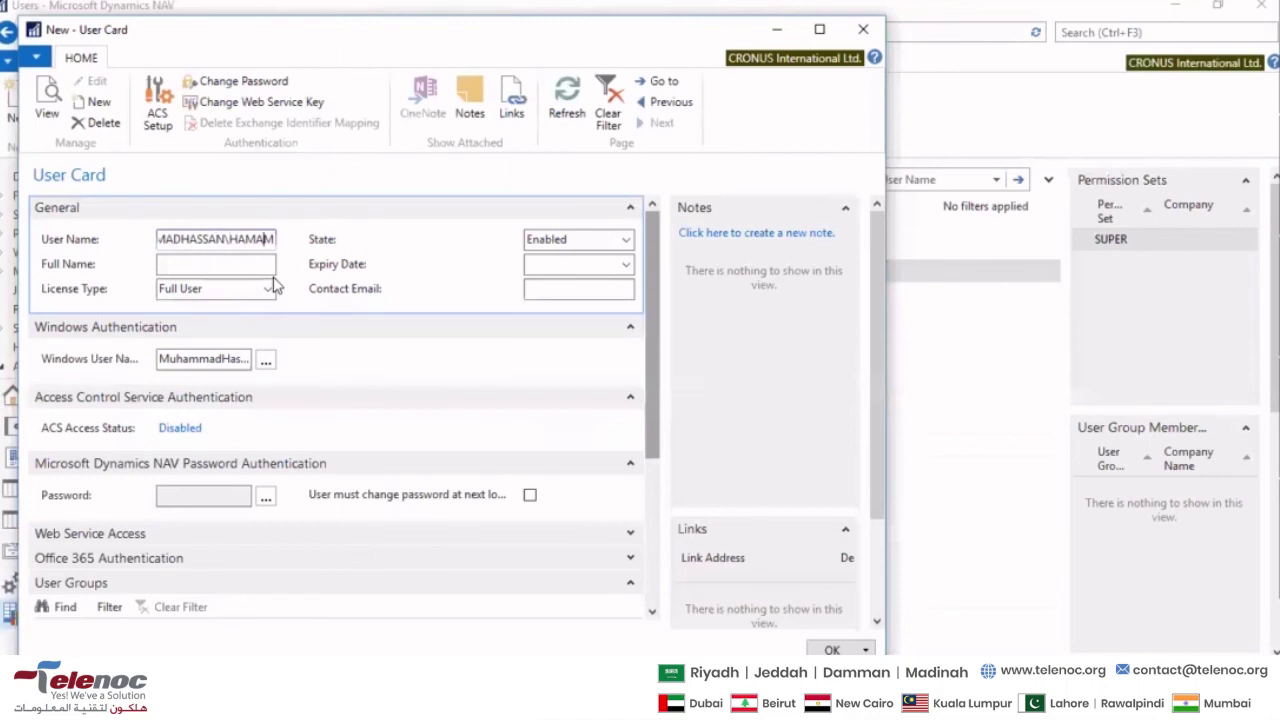
pyautogui.press('Tab')
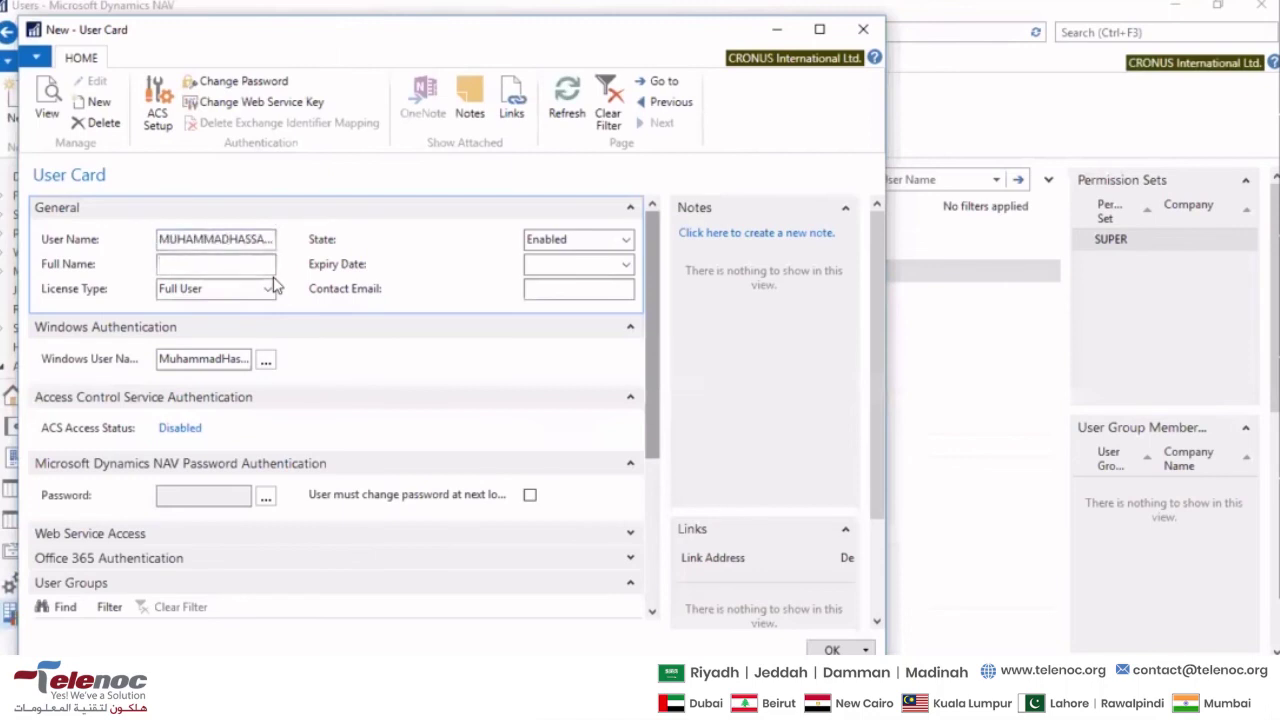
pyautogui.hotkey('shift', 'Tab')
pyautogui.press('End')
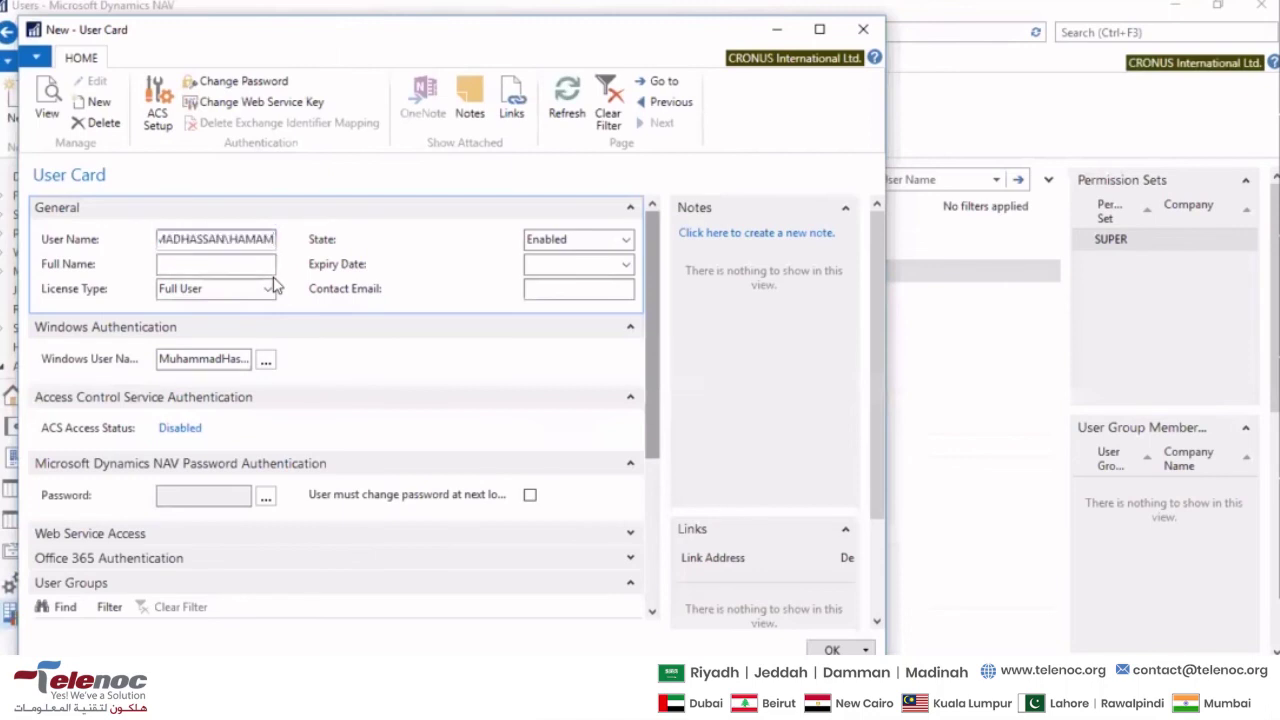
pyautogui.press('Tab')
pyautogui.hotkey('shift', 'Tab')
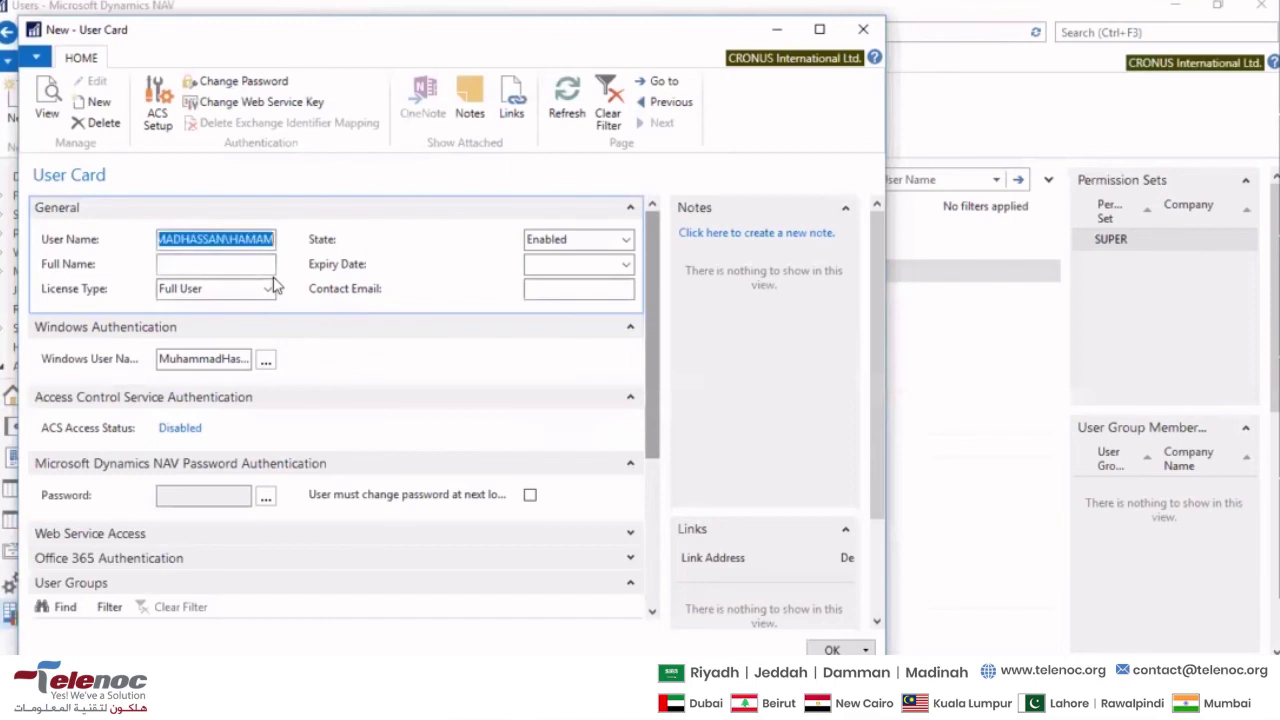
pyautogui.press('End')
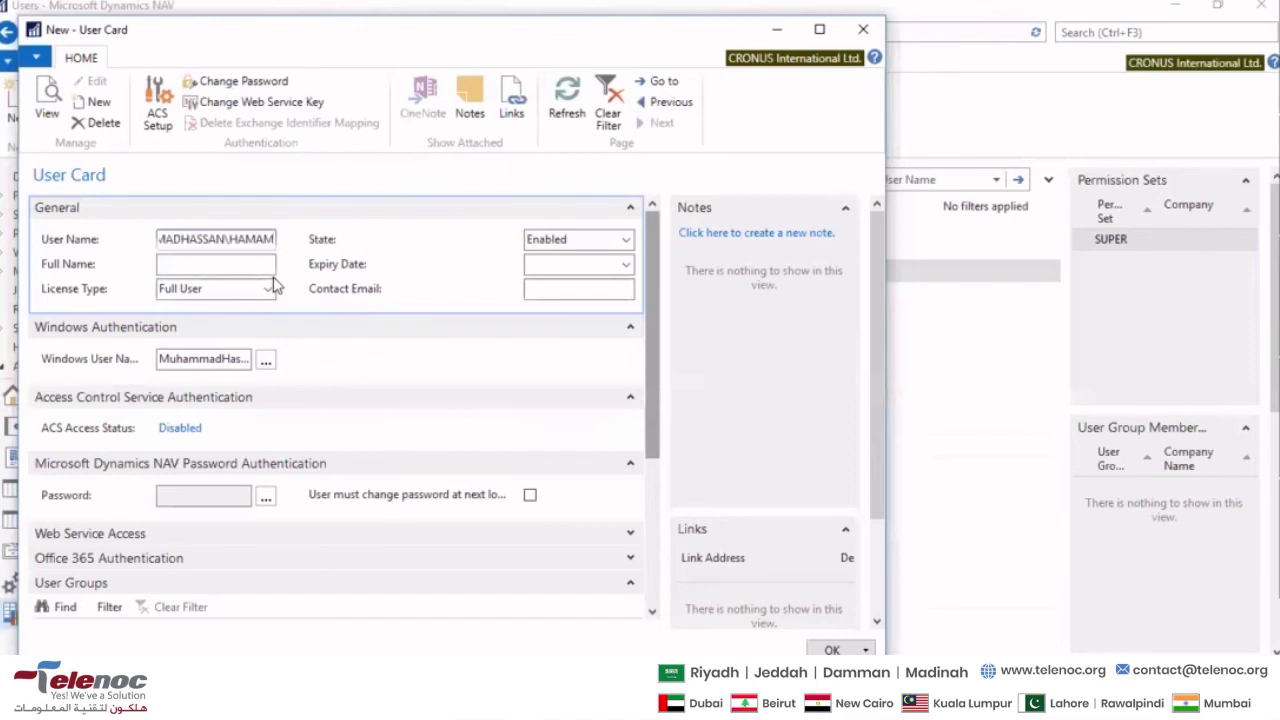
pyautogui.hotkey('shift', 'Left')
pyautogui.hotkey('shift', 'Left')
pyautogui.hotkey('shift', 'Left')
pyautogui.hotkey('shift', 'Left')
pyautogui.hotkey('shift', 'Left')
pyautogui.hotkey('shift', 'Left')
pyautogui.hotkey('shift', 'Left')
pyautogui.hotkey('shift', 'Left')
pyautogui.hotkey('shift', 'Left')
pyautogui.hotkey('shift', 'Left')
pyautogui.hotkey('shift', 'Left')
pyautogui.press('Home')
pyautogui.press('Right')
pyautogui.press('Right')
pyautogui.press('Right')
pyautogui.press('Right')
pyautogui.press('Right')
pyautogui.press('Right')
pyautogui.press('Right')
pyautogui.press('Right')
pyautogui.press('Right')
pyautogui.press('Right')
pyautogui.press('Right')
pyautogui.press('Right')
pyautogui.press('Right')
pyautogui.press('Right')
pyautogui.press('Right')
pyautogui.press('Right')
pyautogui.press('Right')
pyautogui.press('Right')
pyautogui.press('Right')
pyautogui.press('Right')
pyautogui.hotkey('shift', 'Left')
pyautogui.hotkey('shift', 'Left')
pyautogui.hotkey('shift', 'Left')
pyautogui.hotkey('shift', 'Left')
pyautogui.hotkey('shift', 'Left')
pyautogui.press('Tab')
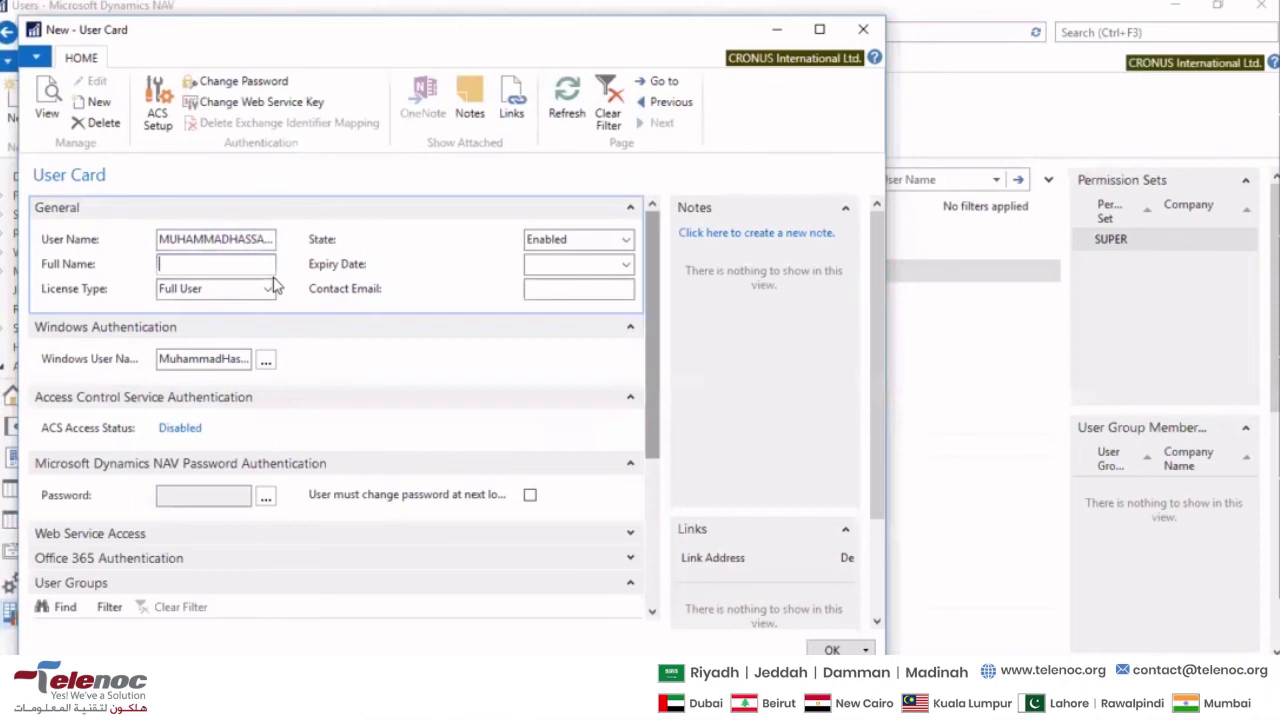
pyautogui.hotkey('shift', 'Tab')
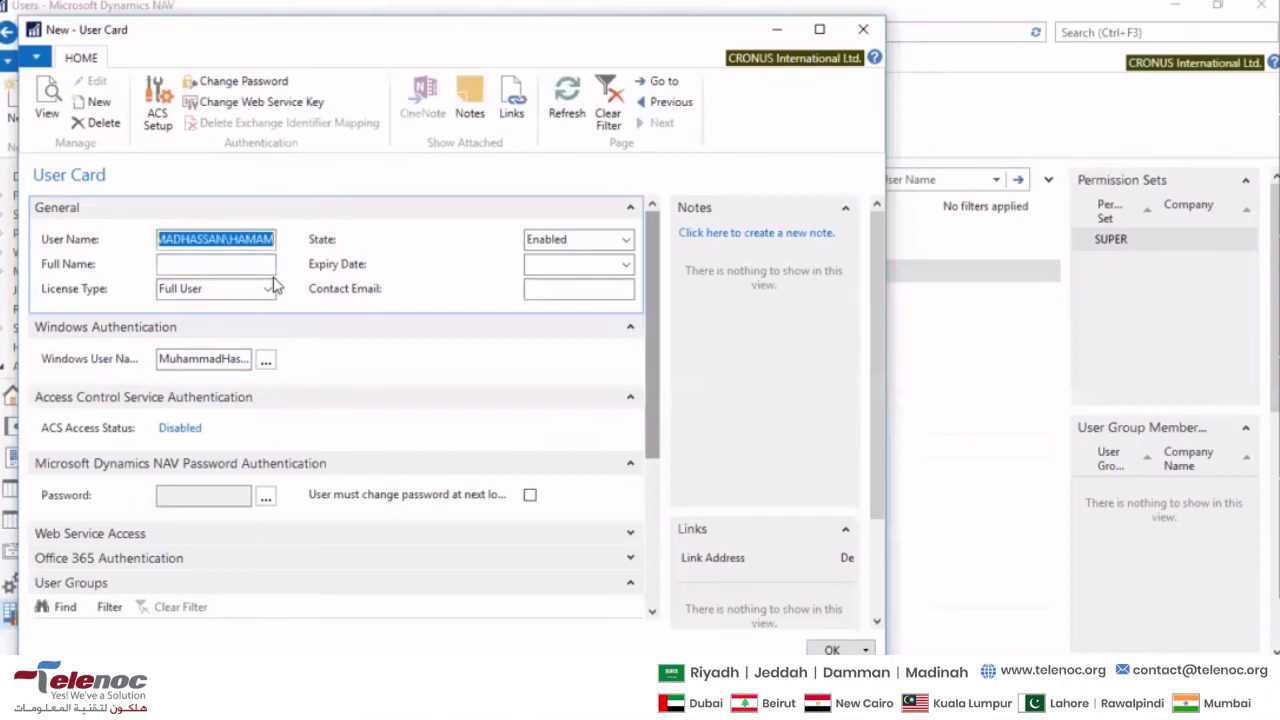
pyautogui.press('Tab')
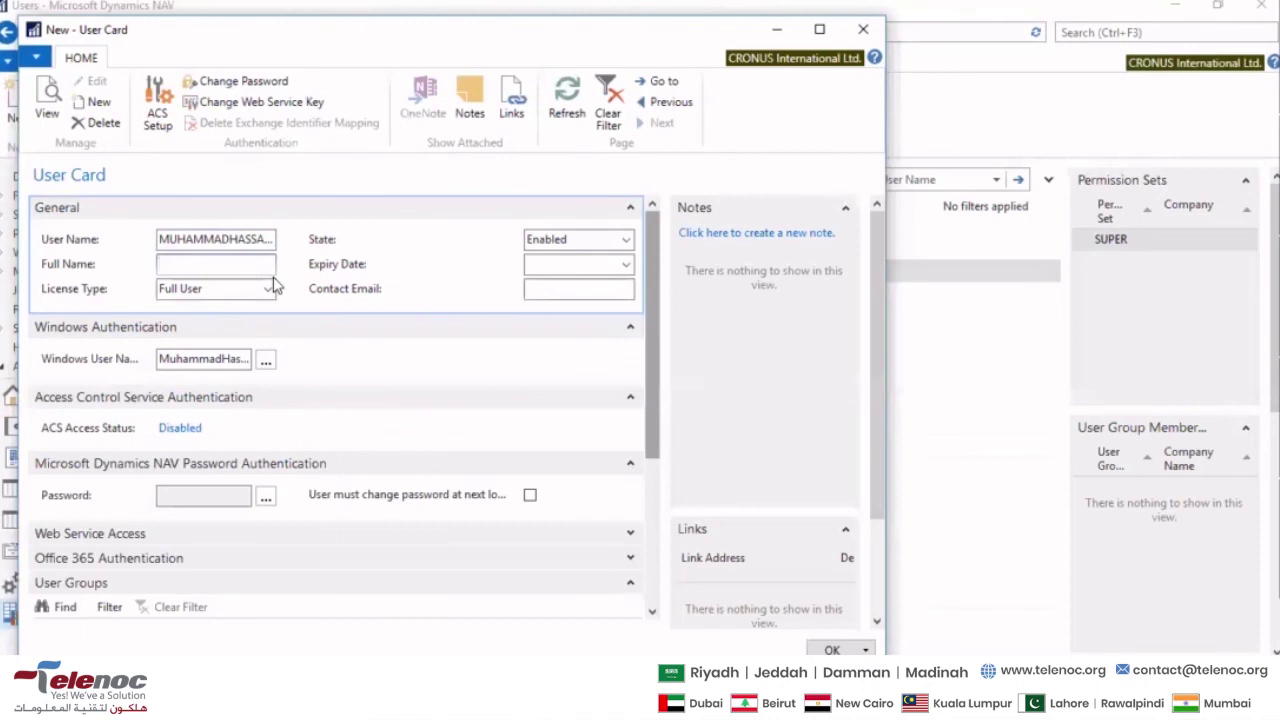
# Look through the card's general fields, Windows and NAV password authentication settings, and the User Groups section
pyautogui.press('Tab')
pyautogui.press('Tab')
pyautogui.press('Tab')
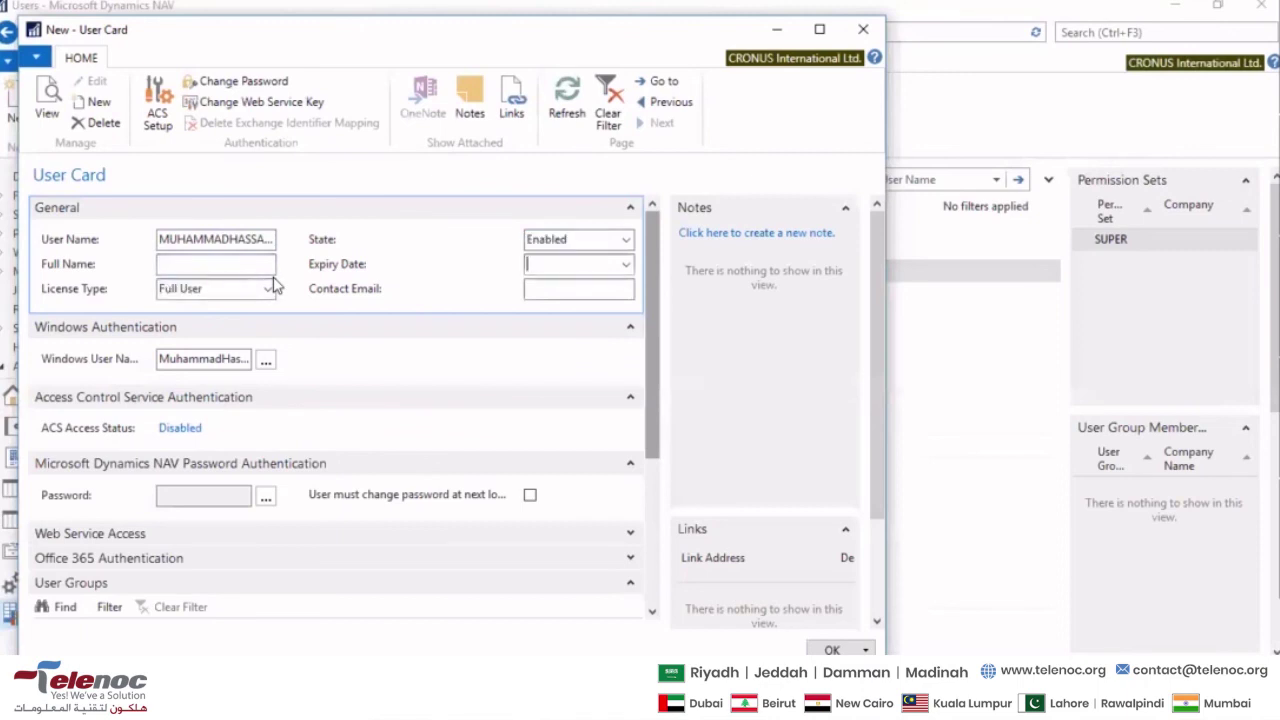
pyautogui.press('Tab')
pyautogui.press('Tab')
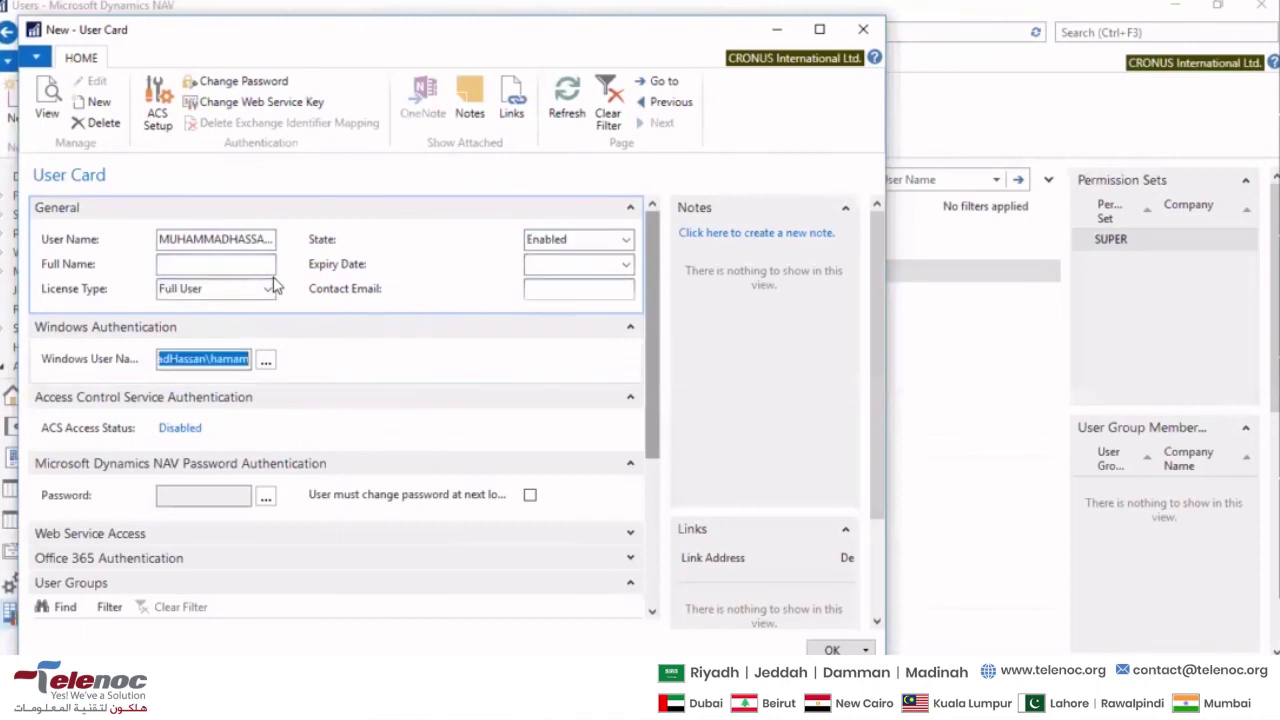
pyautogui.press('Tab')
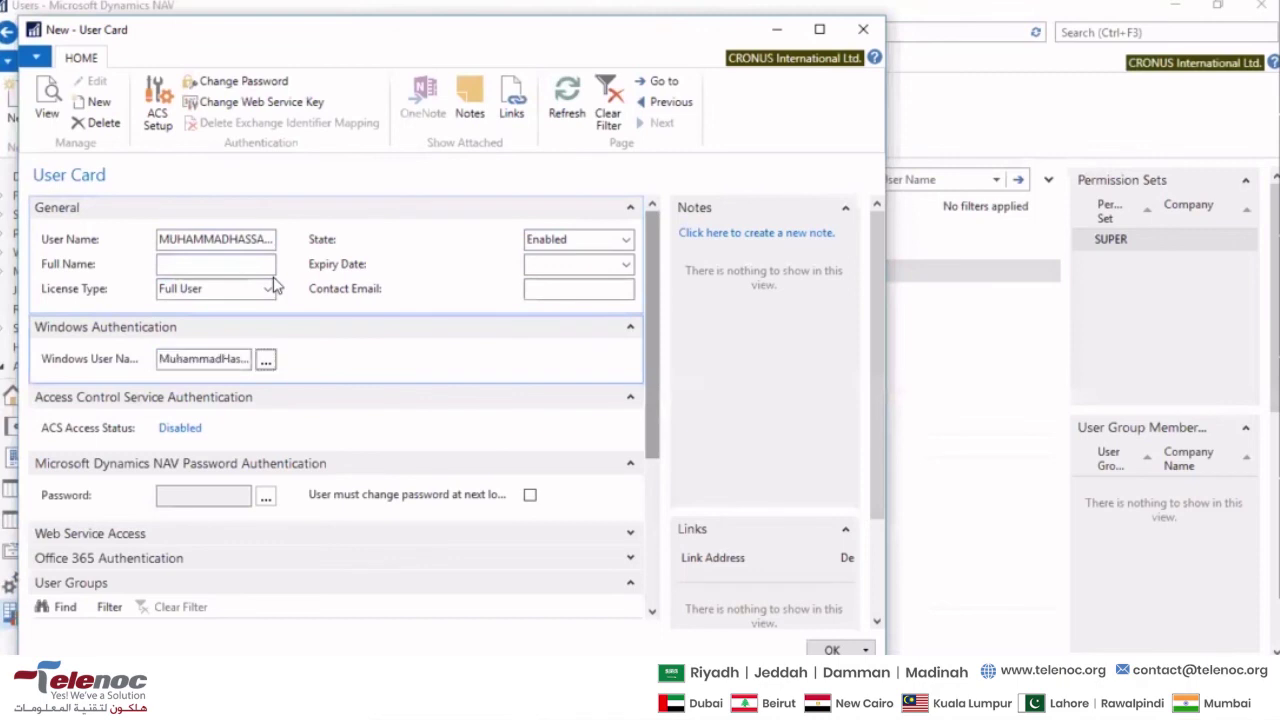
pyautogui.press('Tab')
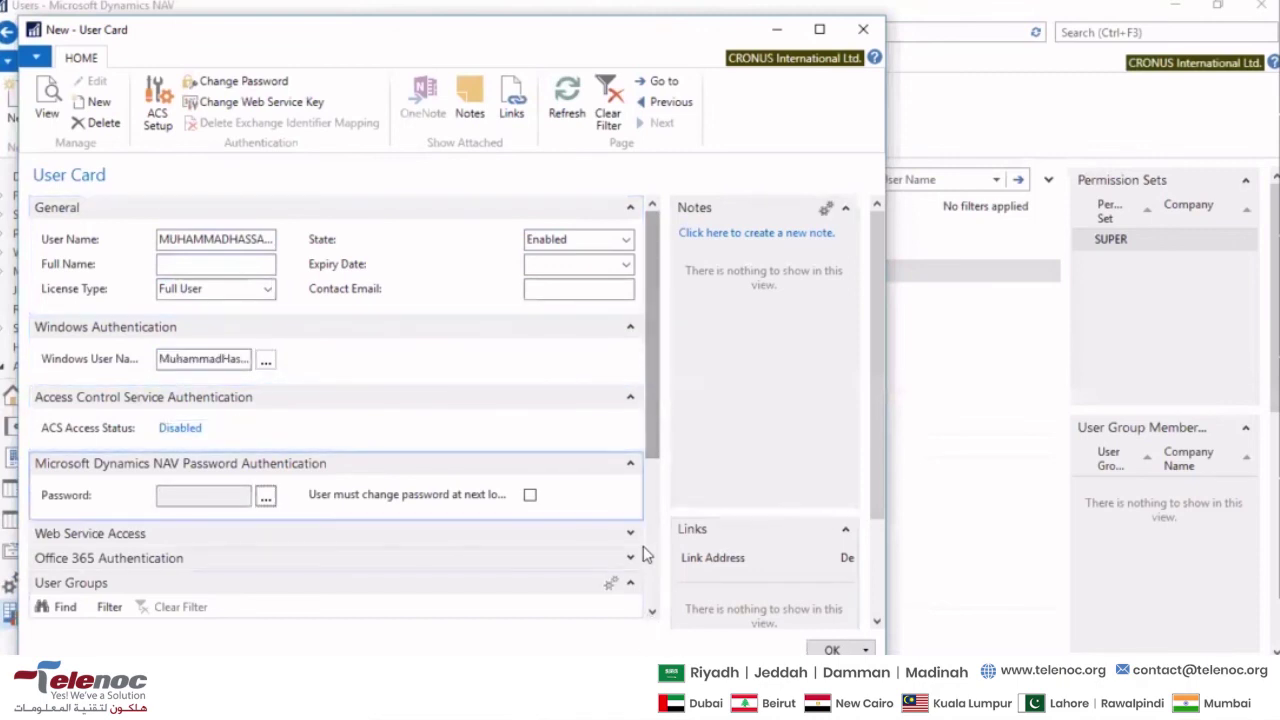
pyautogui.scroll(-3, 643, 546)
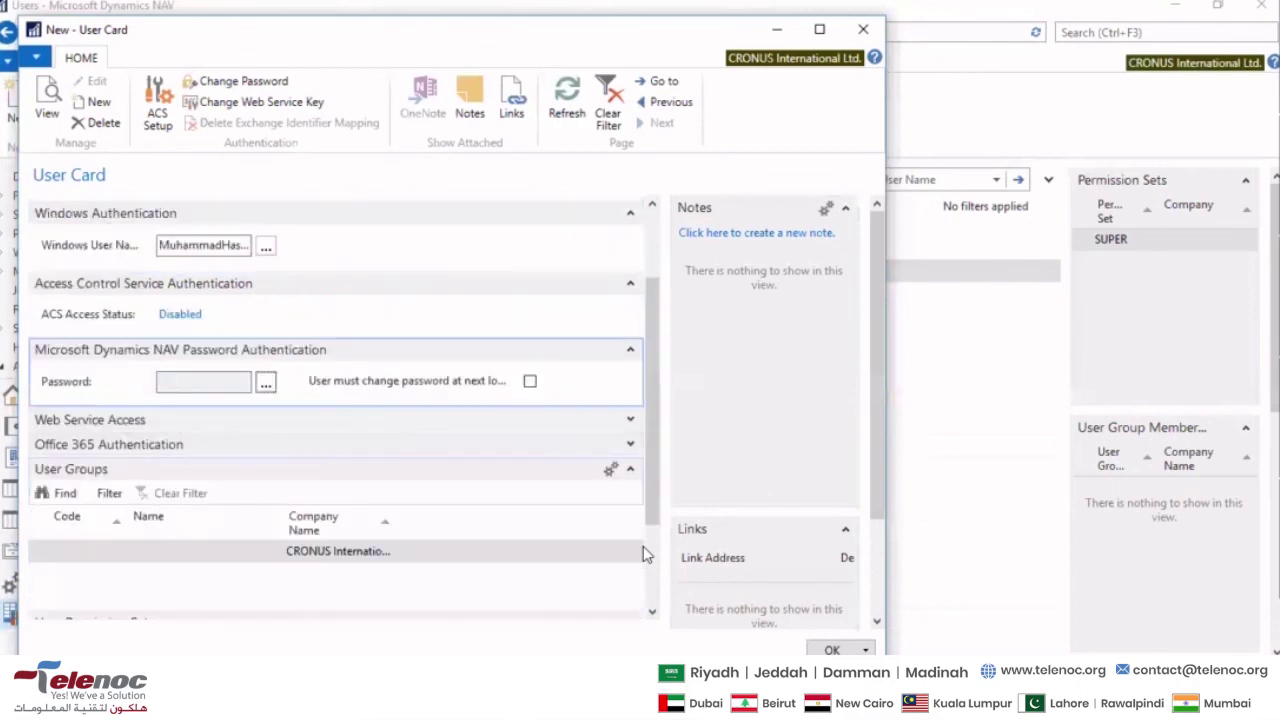
pyautogui.scroll(3, 630, 480)
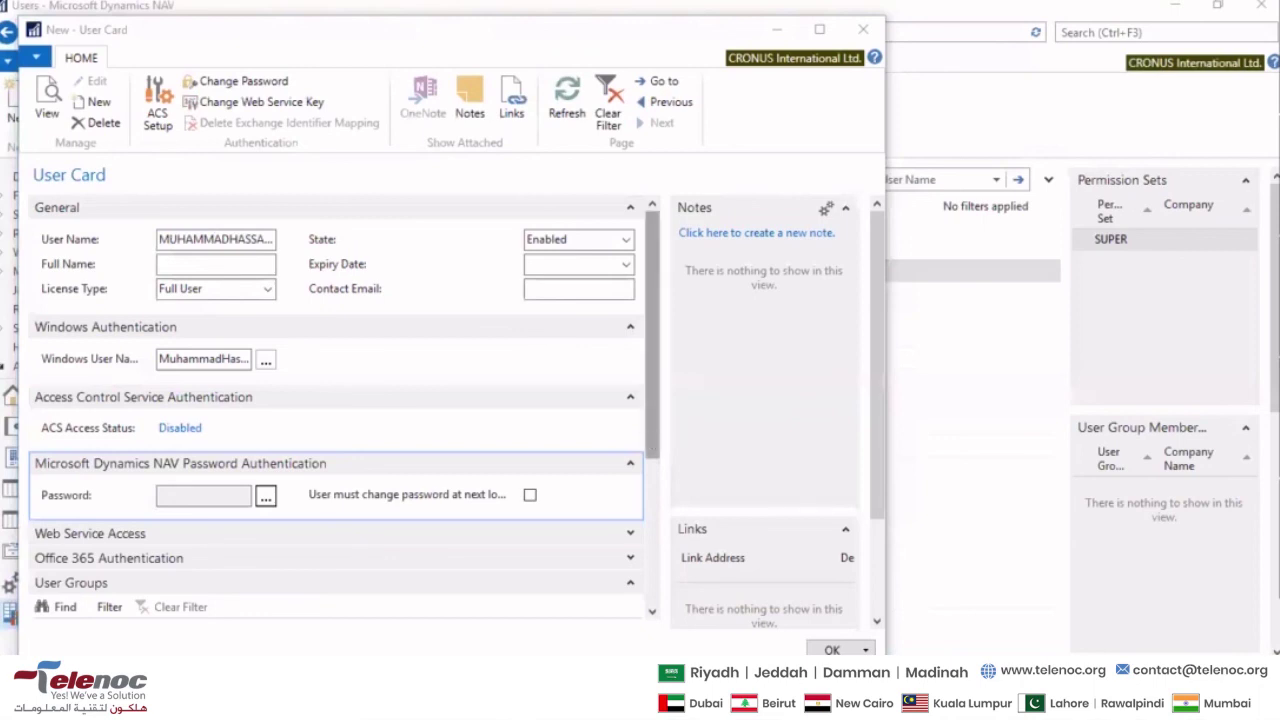
# Review the Windows accounts available for the Windows user name and leave the lookup without selecting another account
pyautogui.click(165, 360)
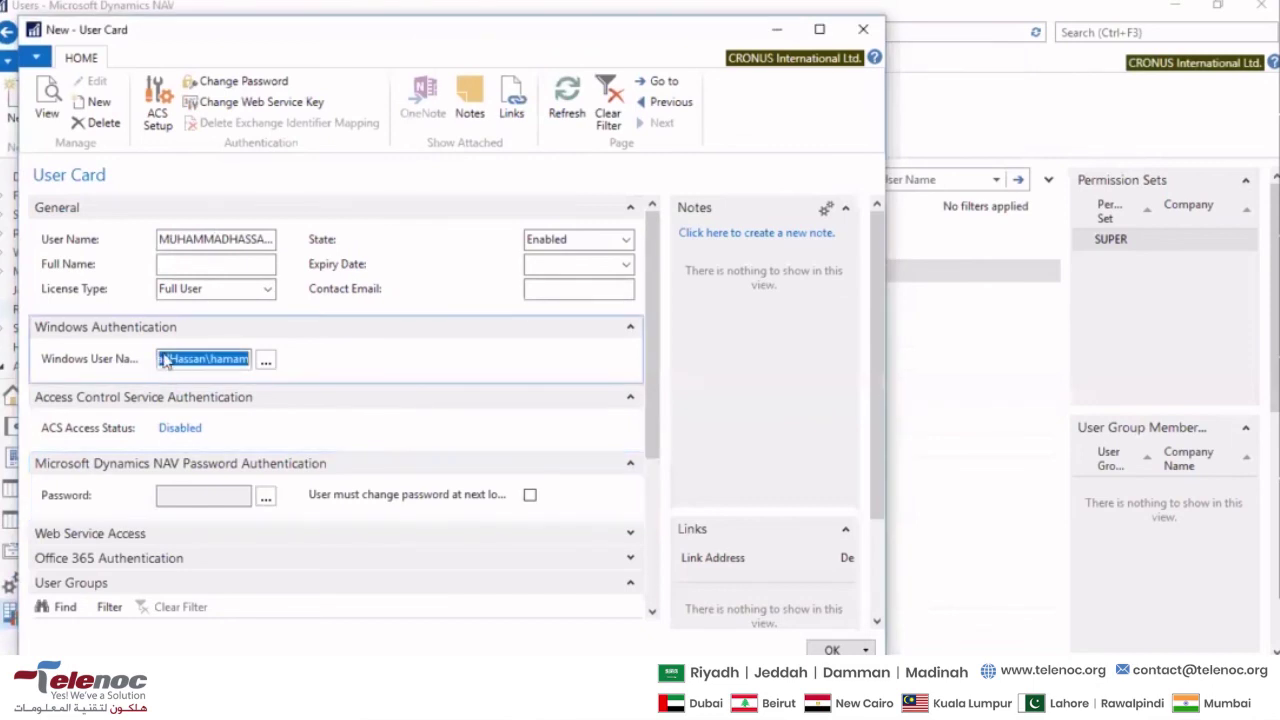
pyautogui.click(265, 360)
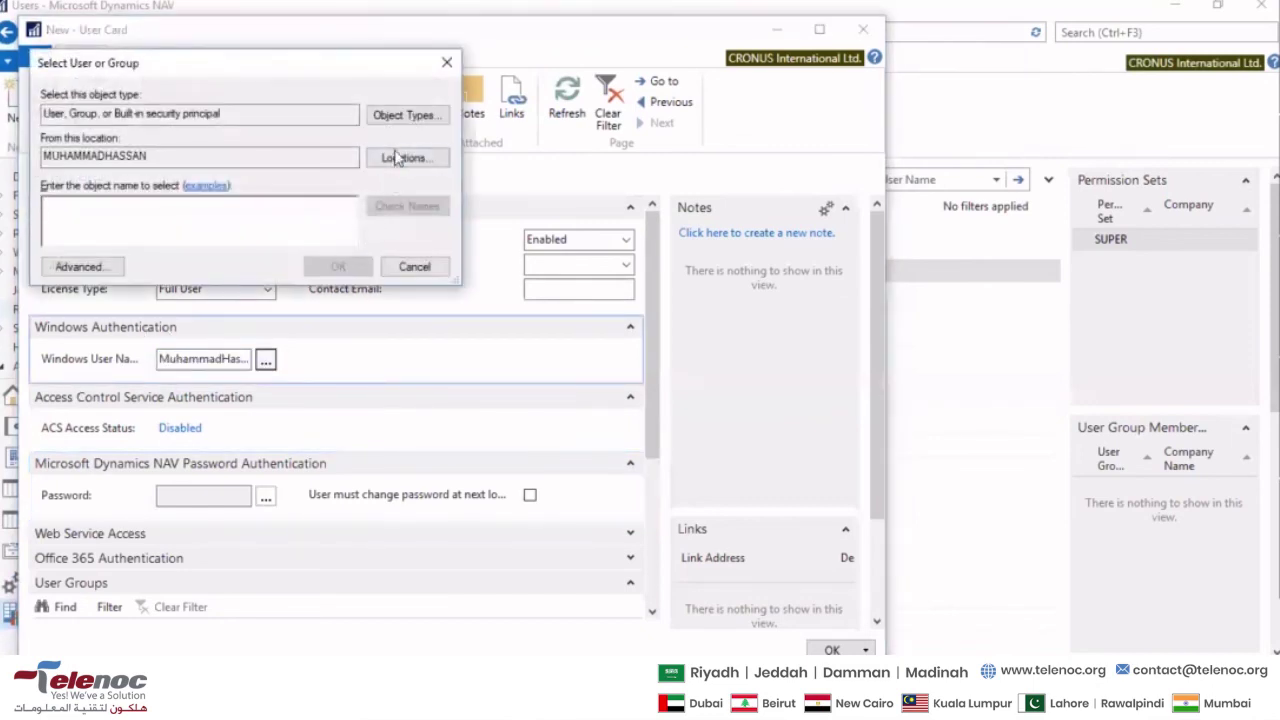
pyautogui.click(80, 266)
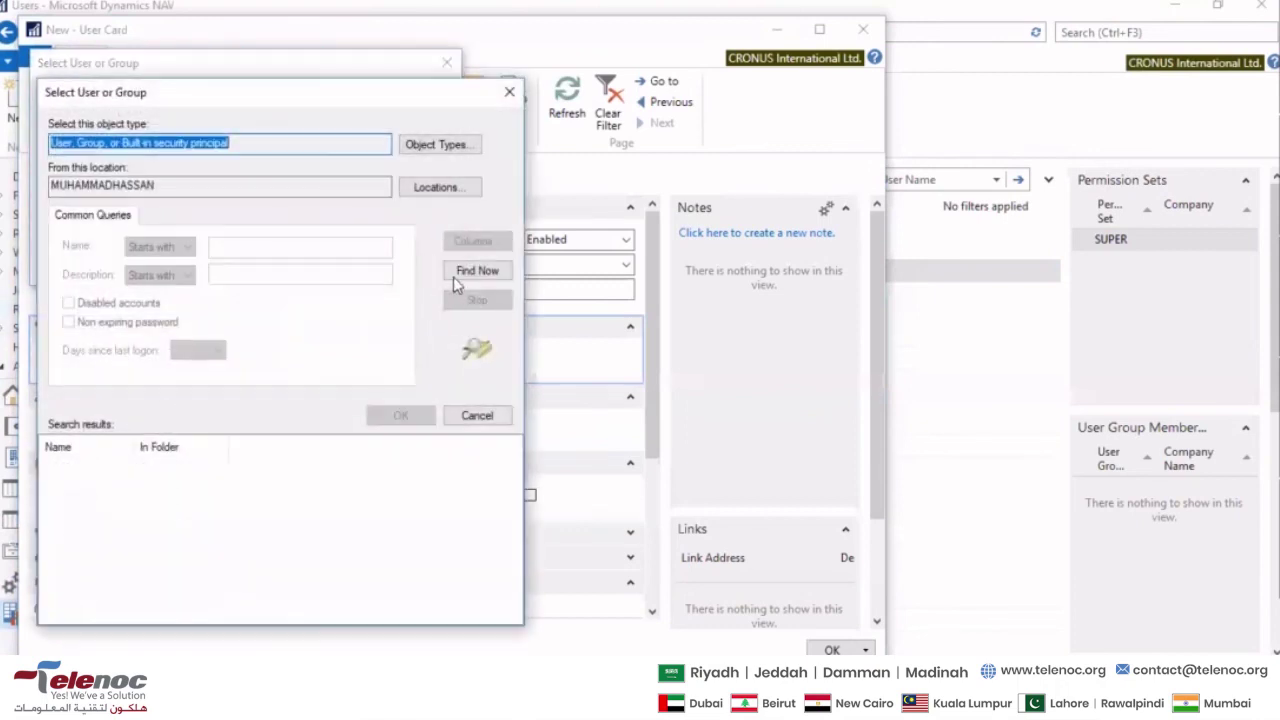
pyautogui.click(453, 276)
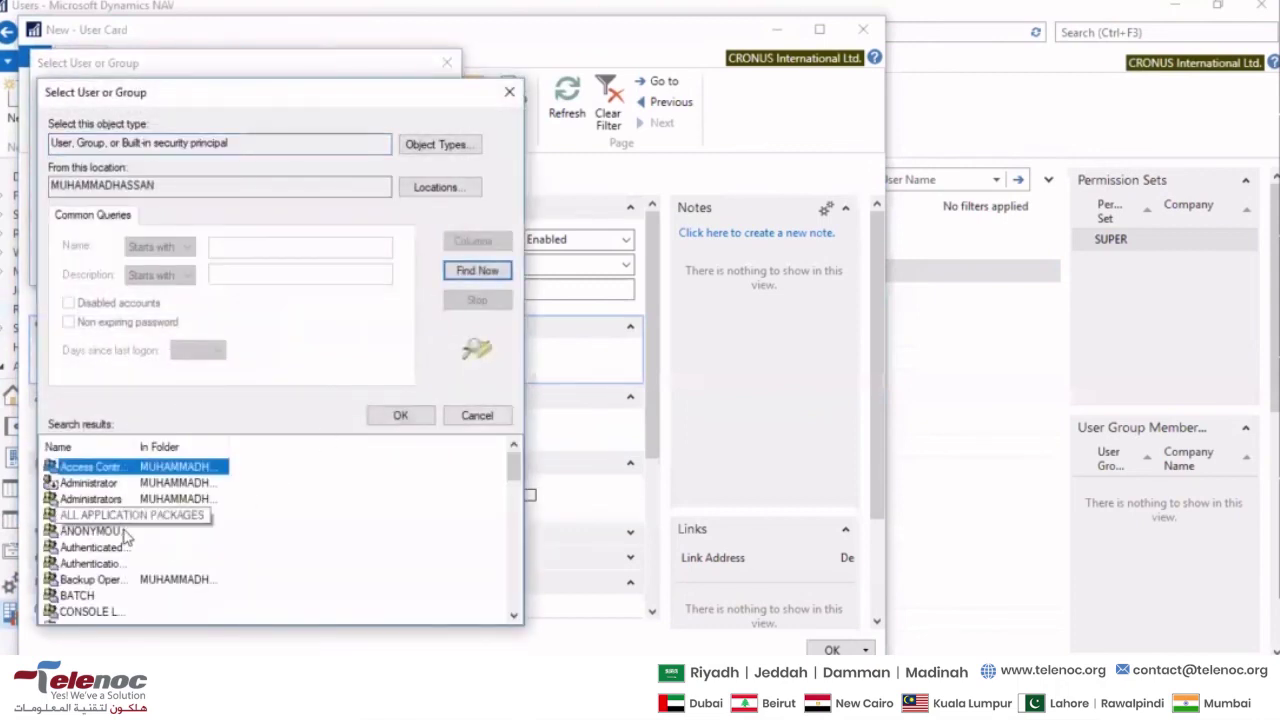
pyautogui.scroll(-5, 118, 534)
pyautogui.scroll(-3, 127, 540)
pyautogui.scroll(8, 127, 540)
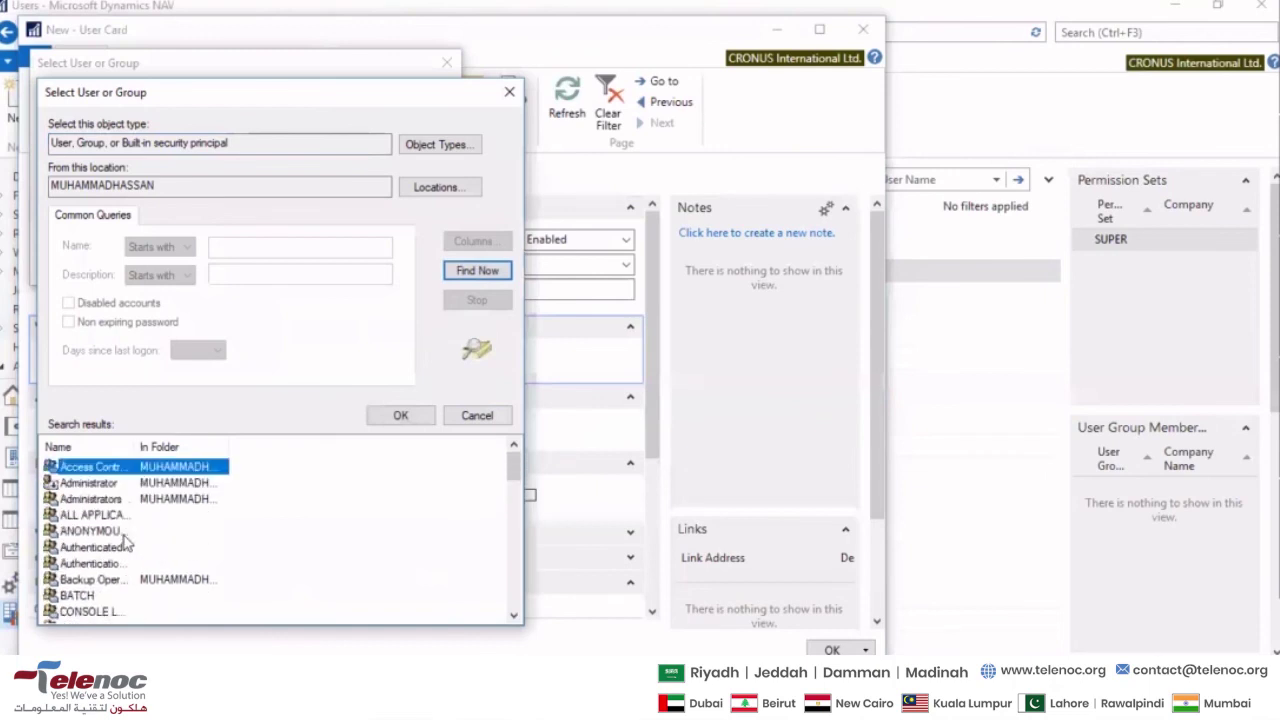
pyautogui.press('Escape')
pyautogui.click(338, 266)
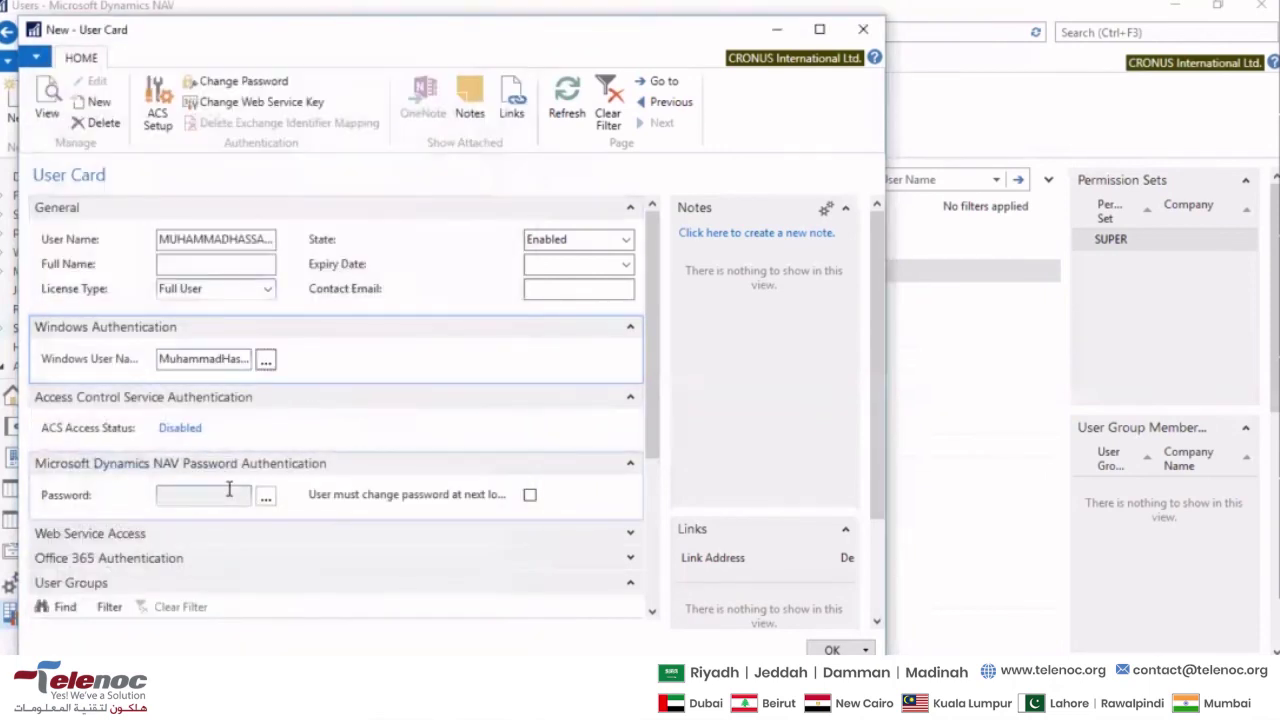
pyautogui.press('Tab')
pyautogui.press('Tab')
pyautogui.press('Tab')
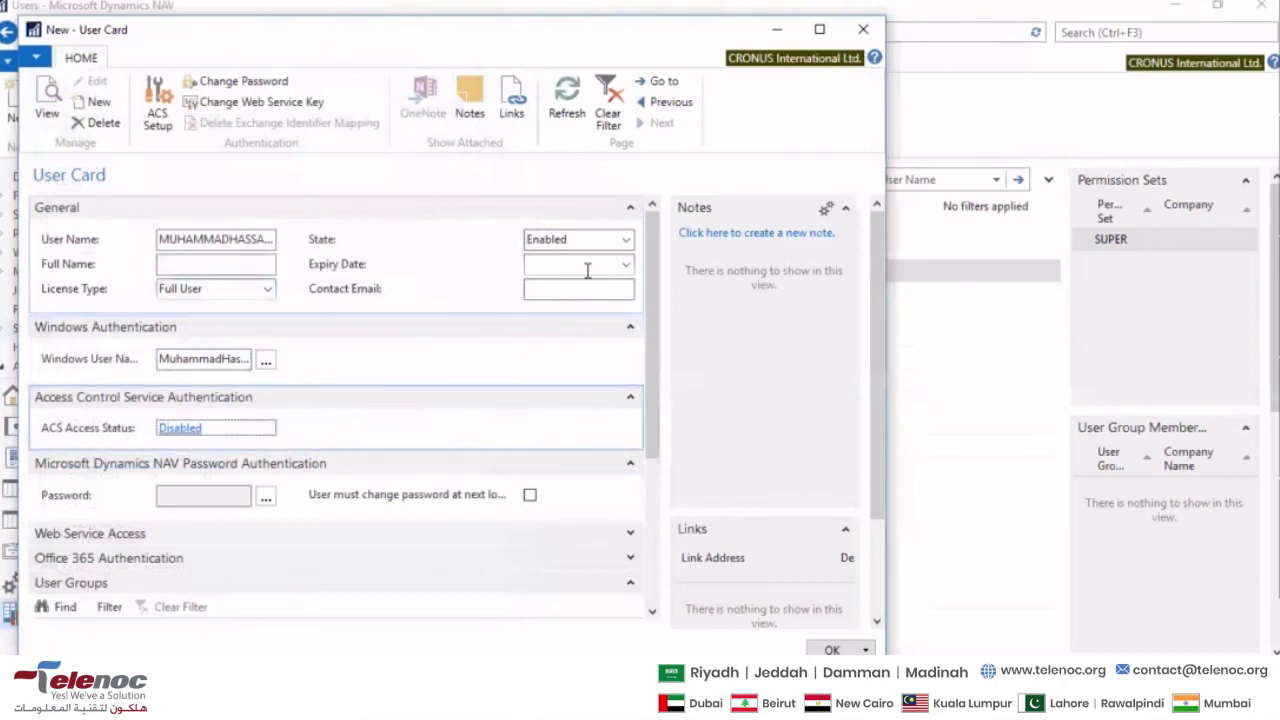